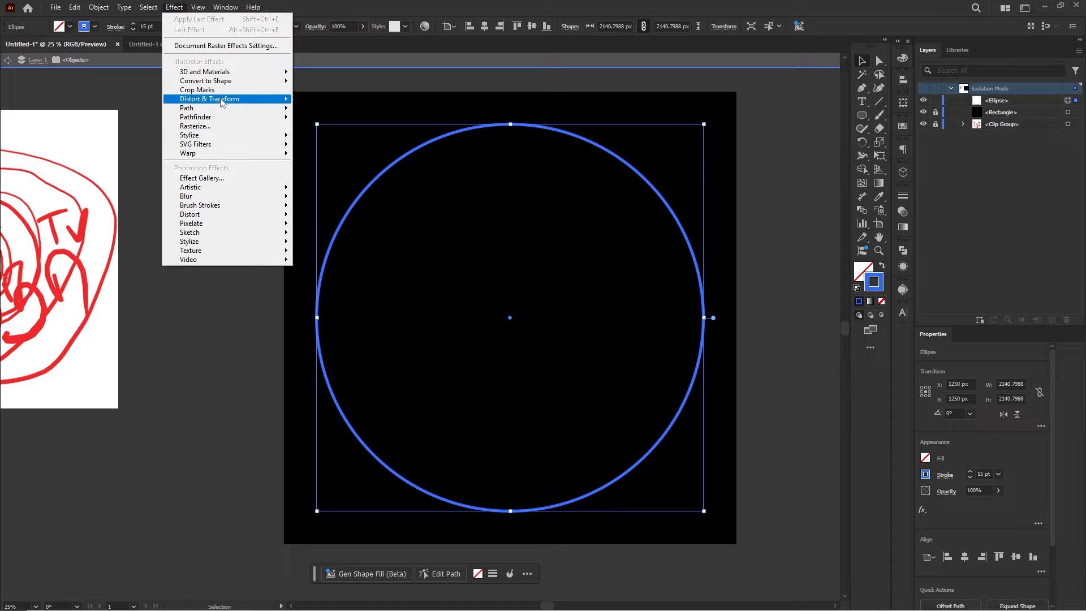
- Start a Transform effect on the blue circle and set its horizontal and vertical scale to 90%
mouse_move(225, 103)
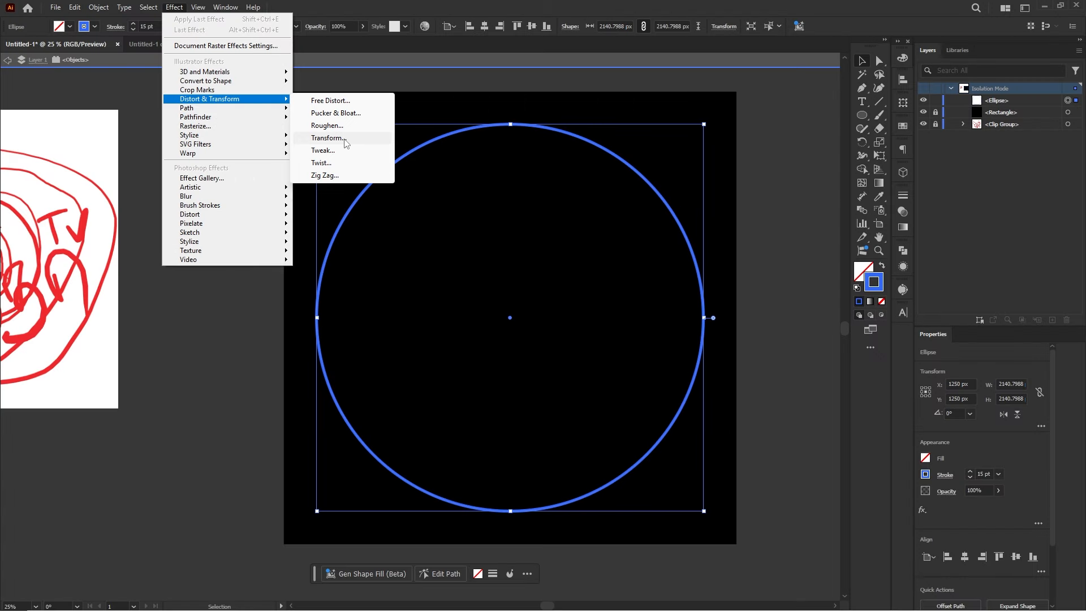
click(345, 138)
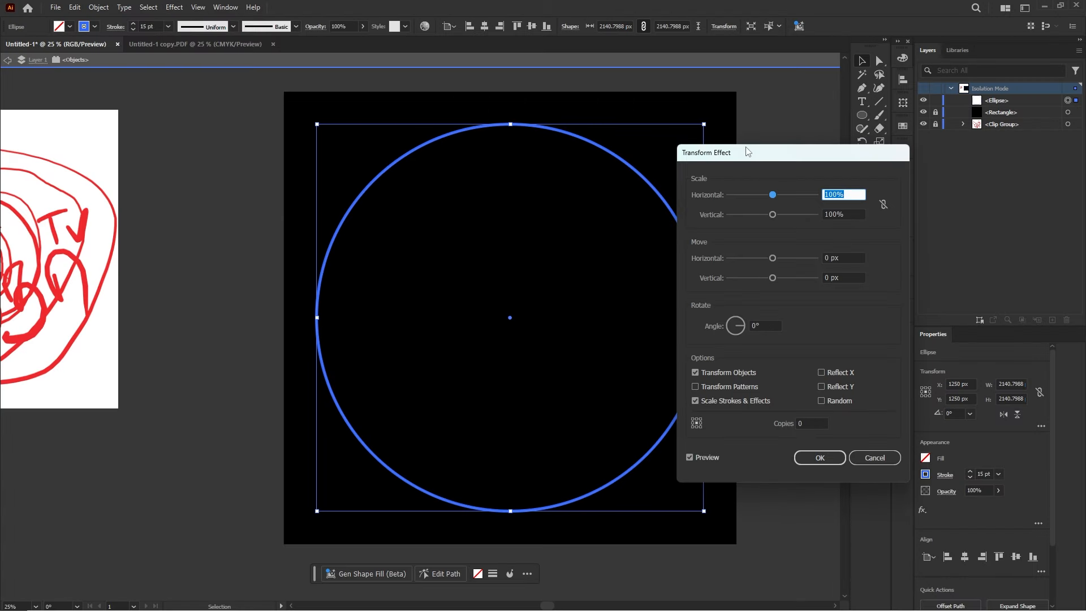
drag(738, 154, 778, 123)
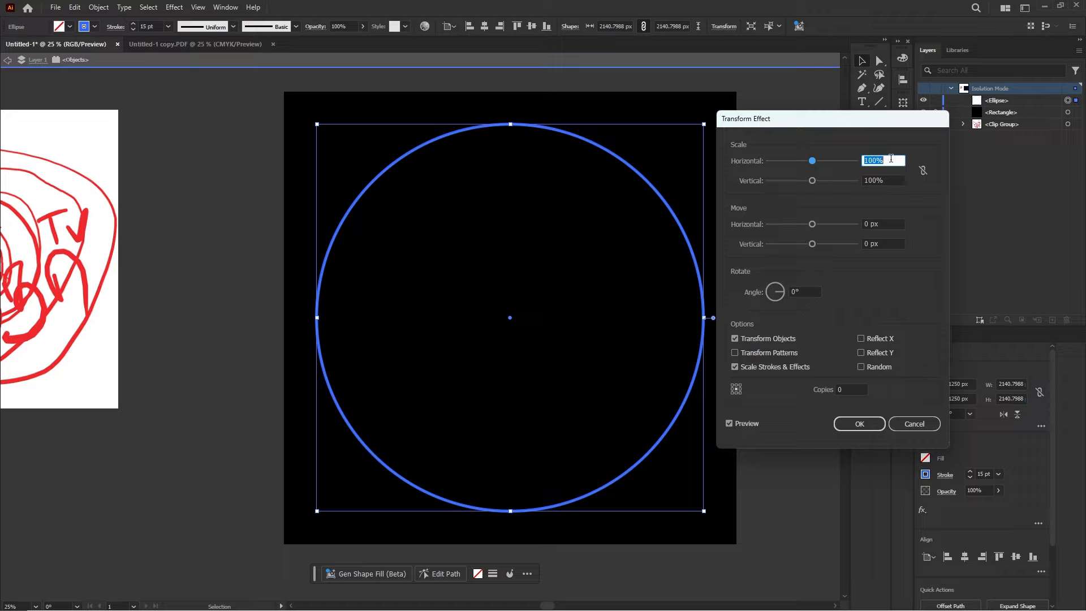
text(90)
key(Tab)
text(90)
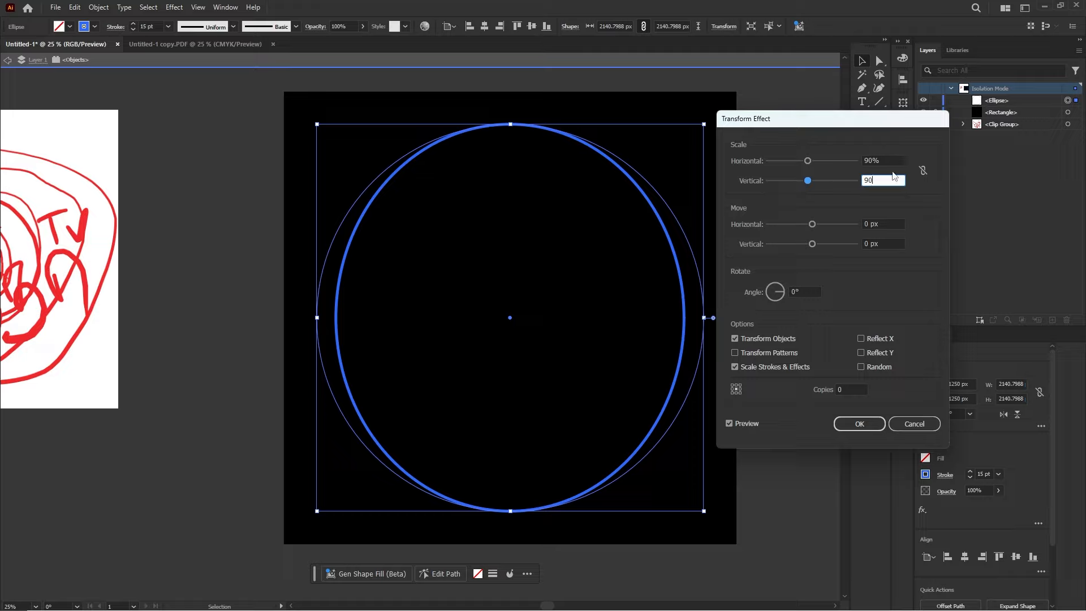
key(Tab)
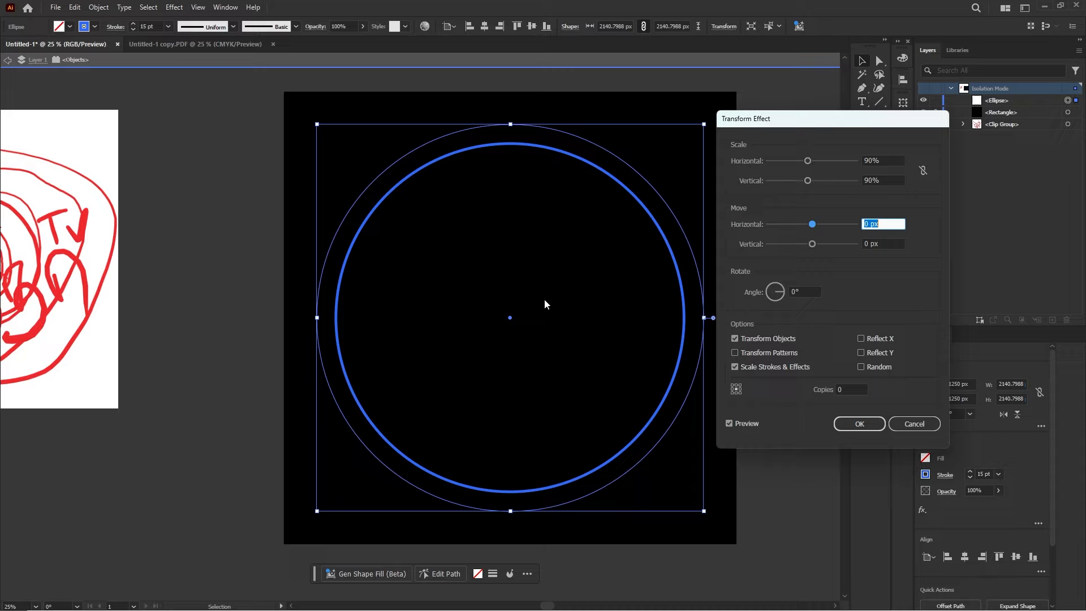
- Set the number of copies in the Transform effect to 25, building concentric rings that shrink towards the centre
click(850, 390)
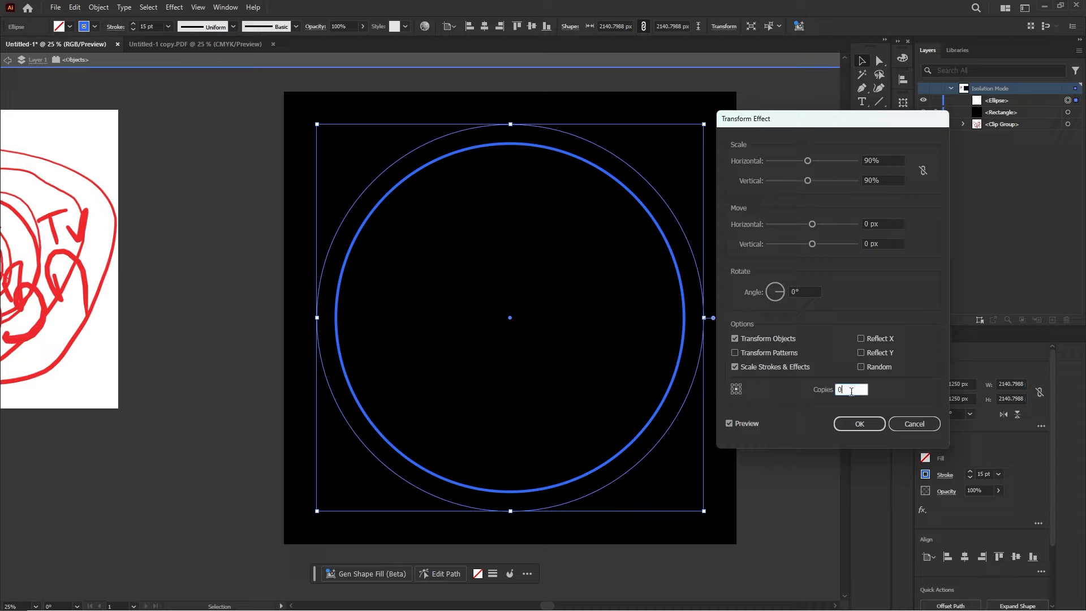
key(Up)
key(Up)
key(Up)
key(Up)
key(Up)
key(Up)
key(Up)
key(Up)
key(Up)
key(Up)
key(Up)
key(Up)
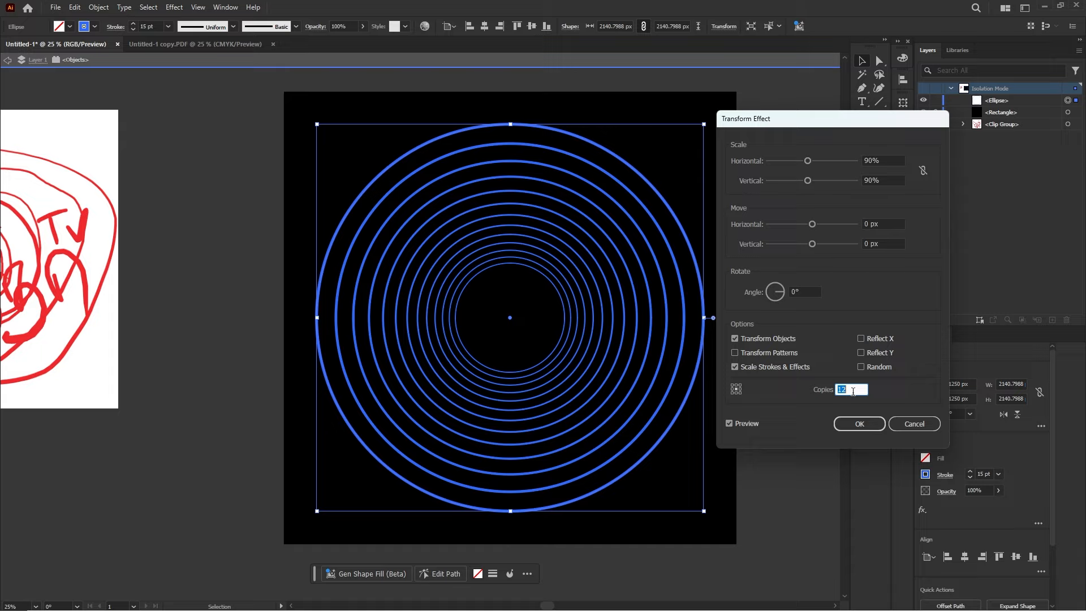
key(Up)
key(Up)
key(Up)
key(Up)
key(Up)
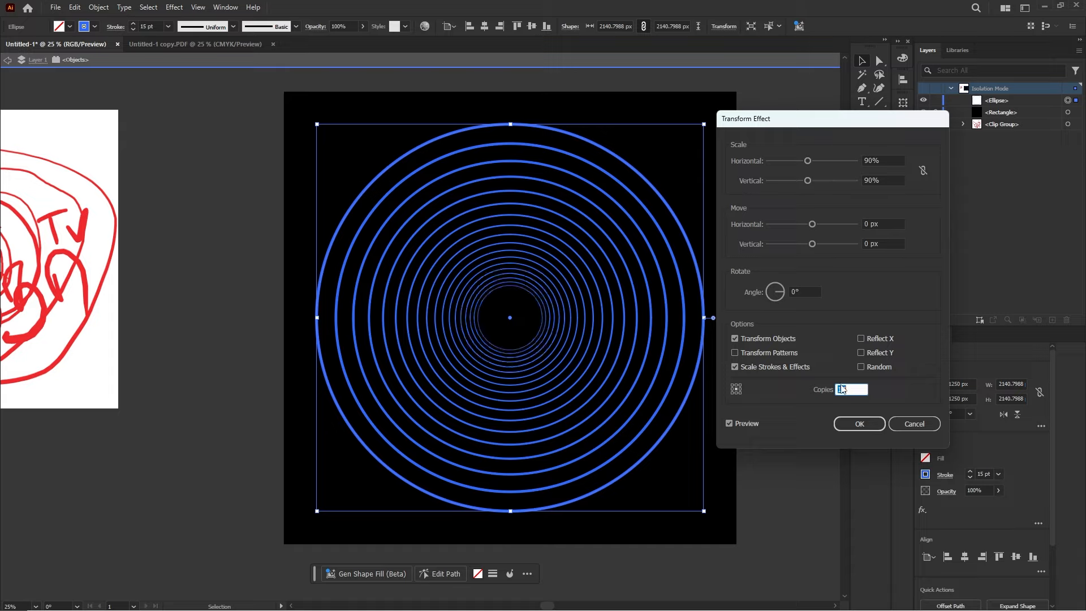
key(Up)
key(Up)
key(Up)
key(Up)
key(Up)
key(Up)
key(Up)
key(Up)
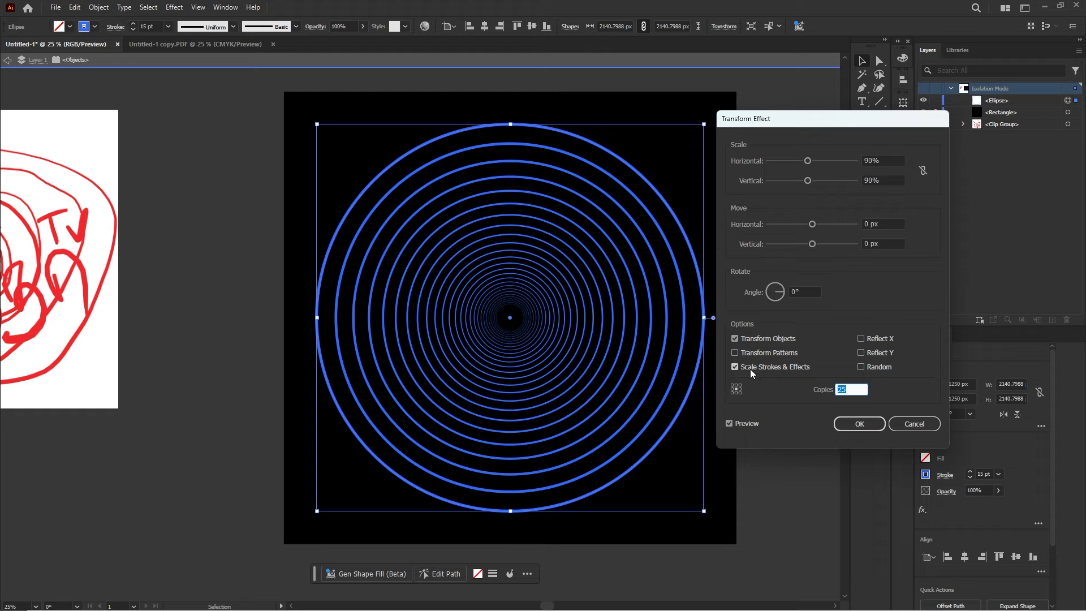
- Compare the rings without Scale Strokes & Effects, keep that option enabled, add a few more copies and apply the Transform effect
click(734, 367)
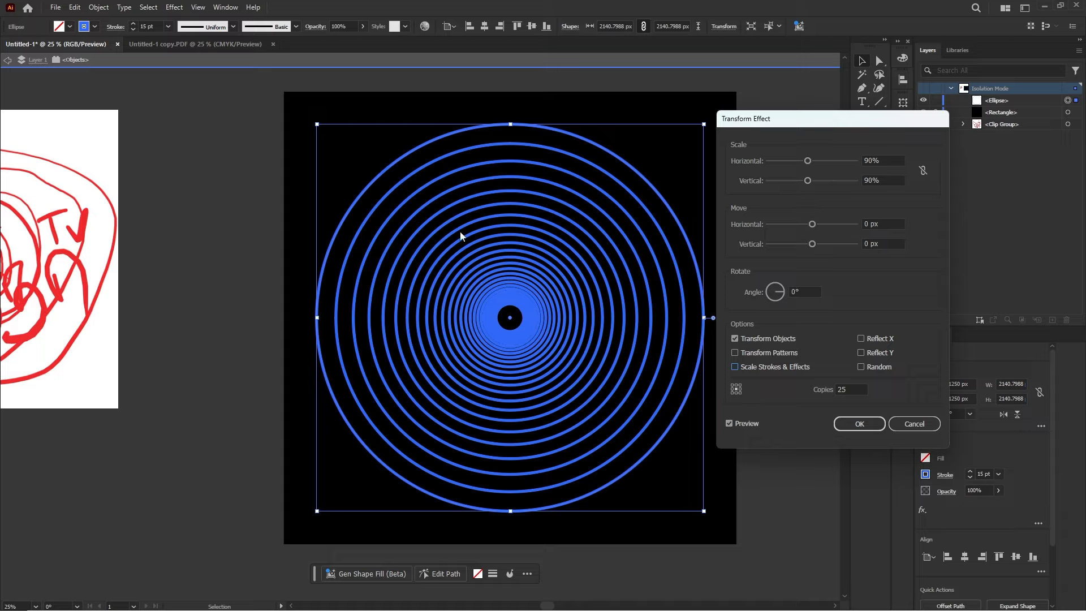
click(738, 368)
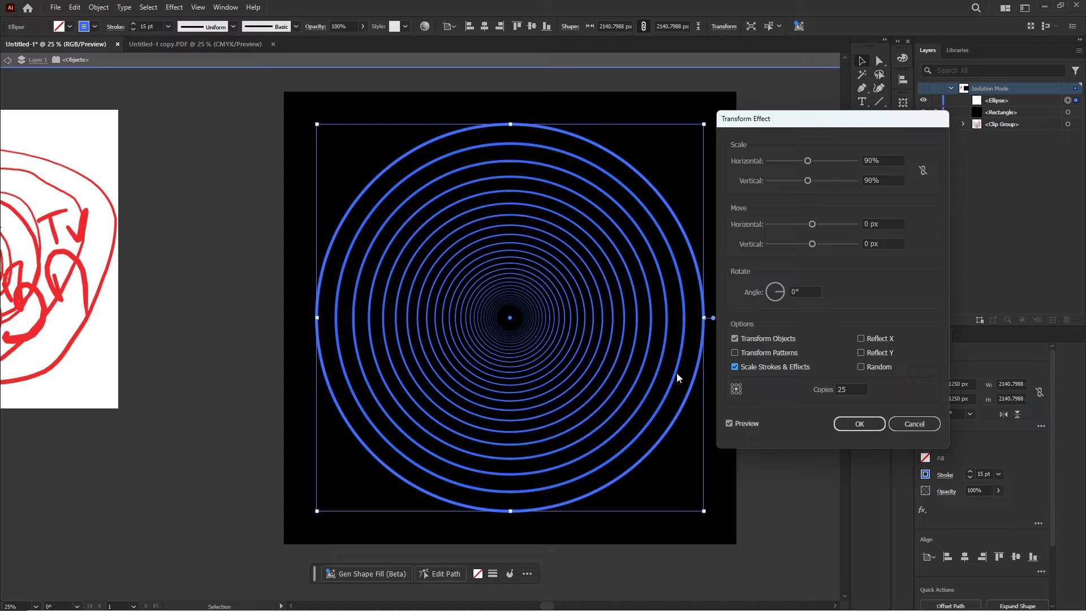
click(858, 389)
key(Up)
key(Up)
key(Up)
key(Up)
click(859, 424)
click(784, 419)
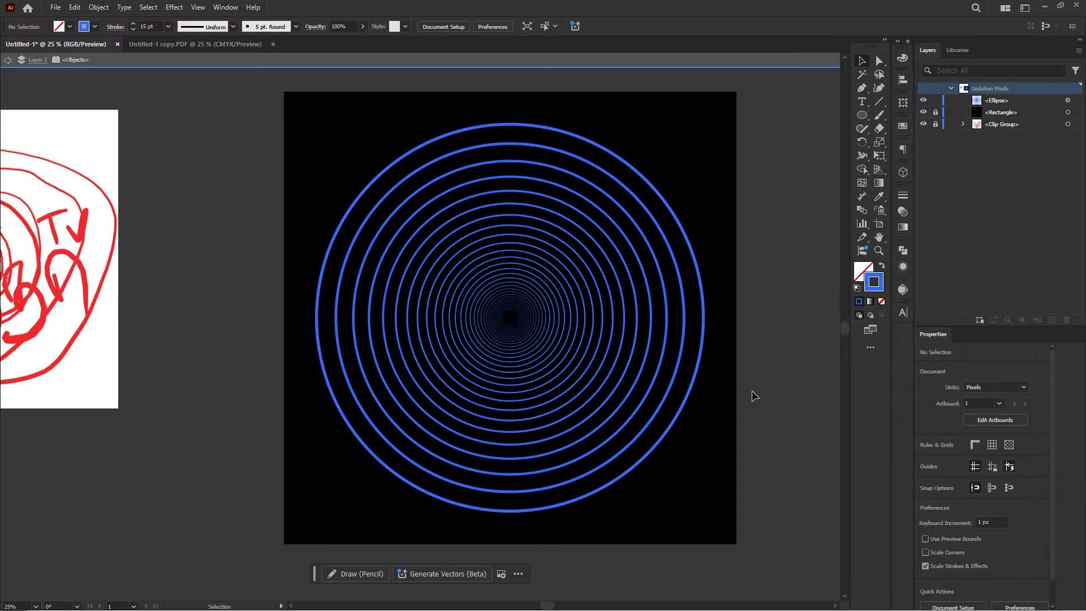
- Duplicate the concentric ring artwork in place, exactly on top of the original
key(z)
drag(428, 203, 523, 336)
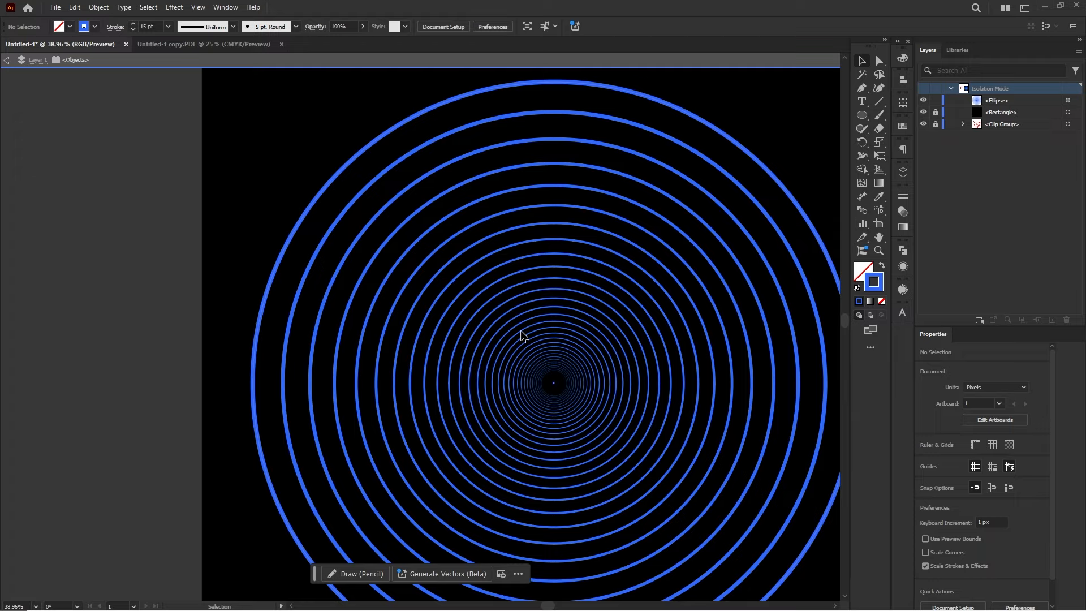
drag(324, 215, 448, 268)
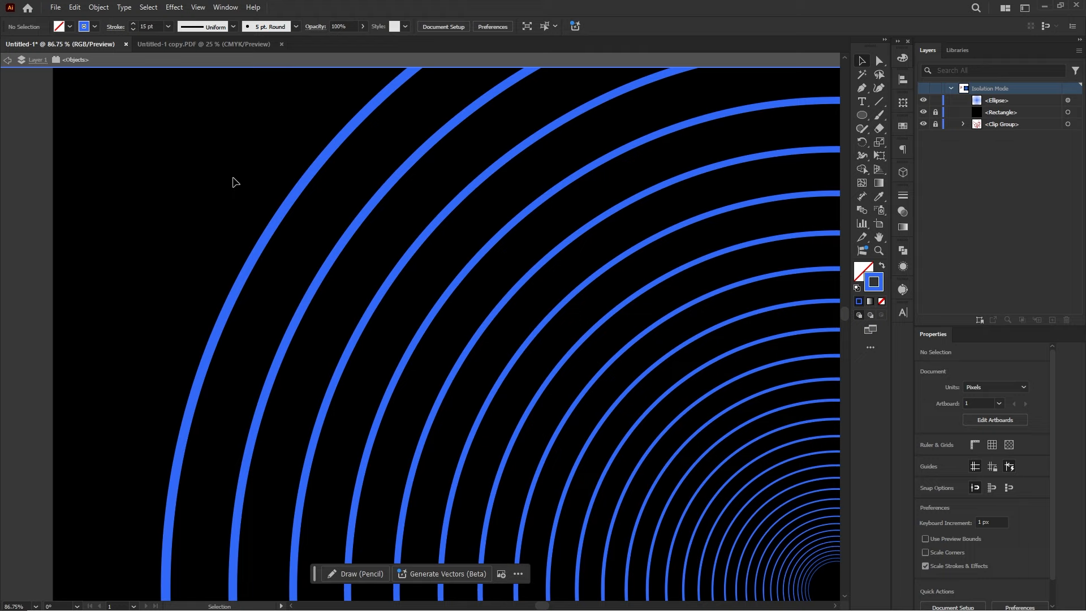
click(333, 253)
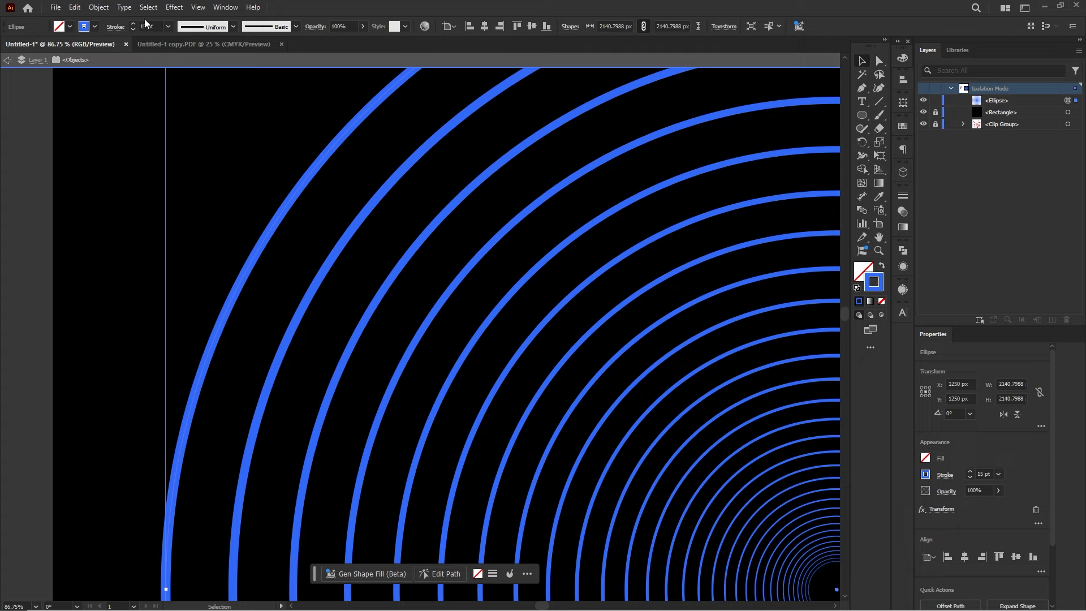
click(77, 8)
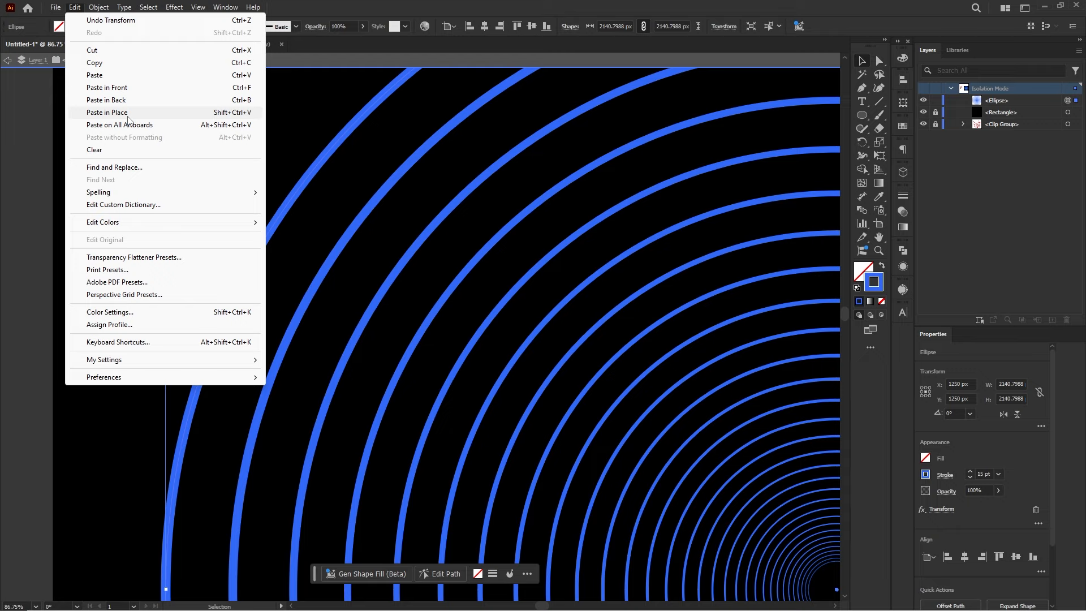
click(107, 113)
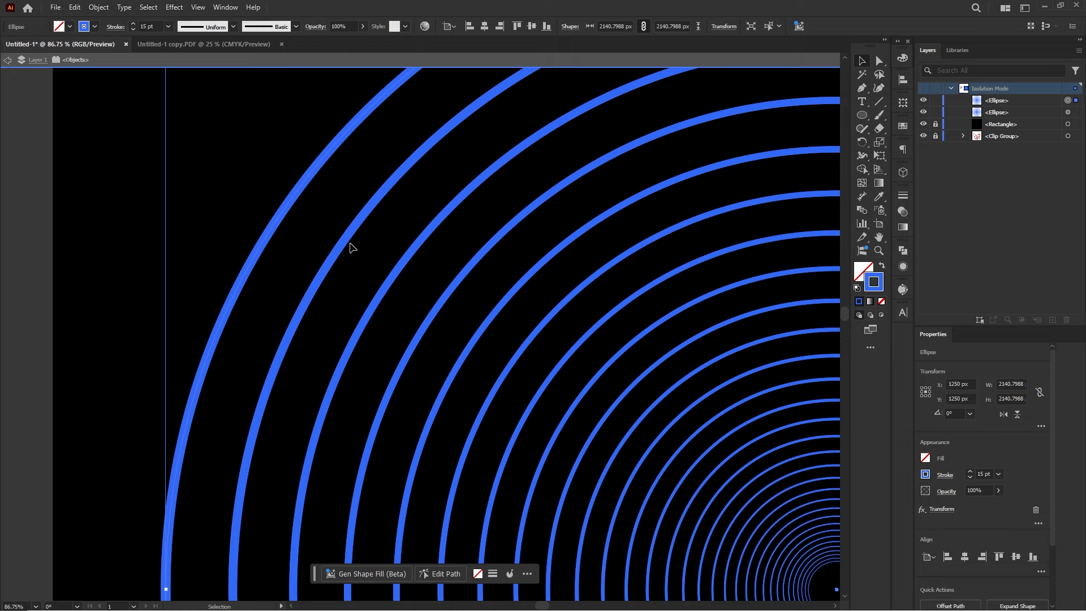
- Shift the top ring copy aside to check the duplicate underneath, and undo the move
click(269, 223)
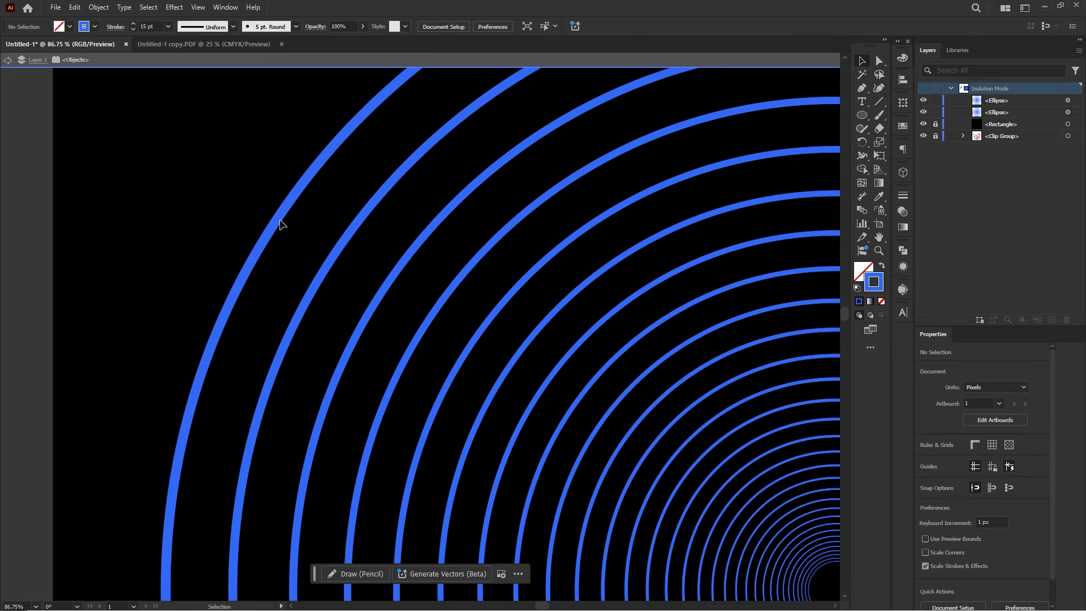
drag(266, 242, 315, 254)
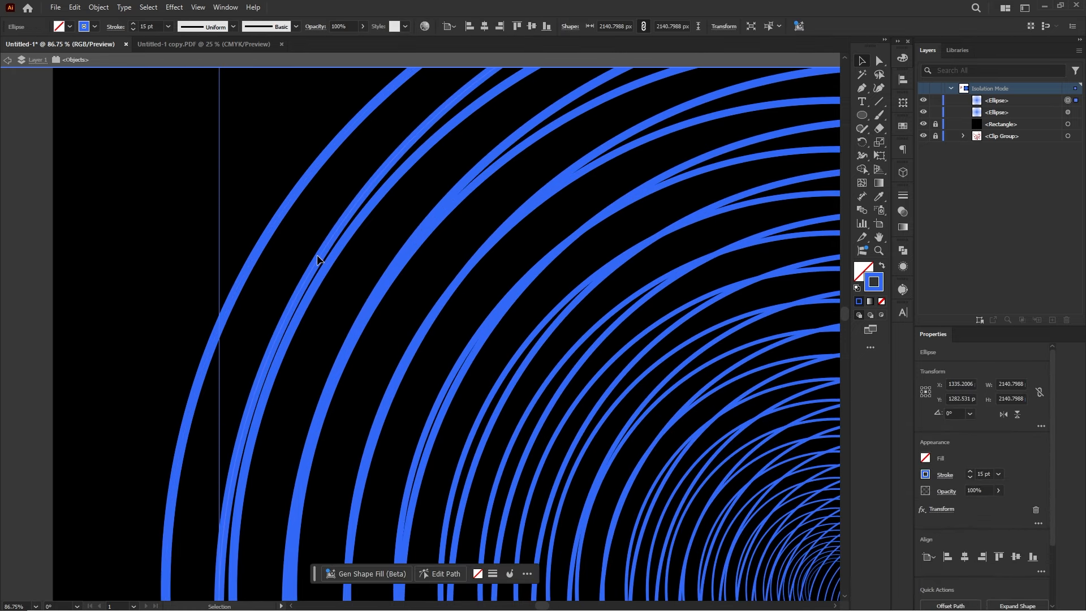
key(ctrl+z)
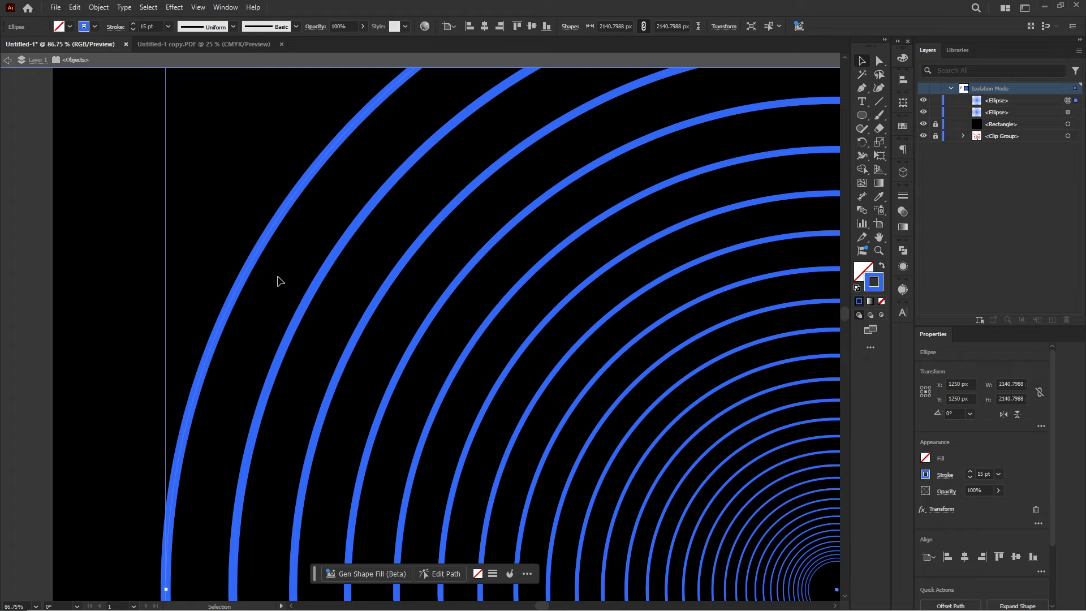
- Paste further ring copies in place and apply a 23.8511-pixel Gaussian Blur to the two topmost ones
key(ctrl+f)
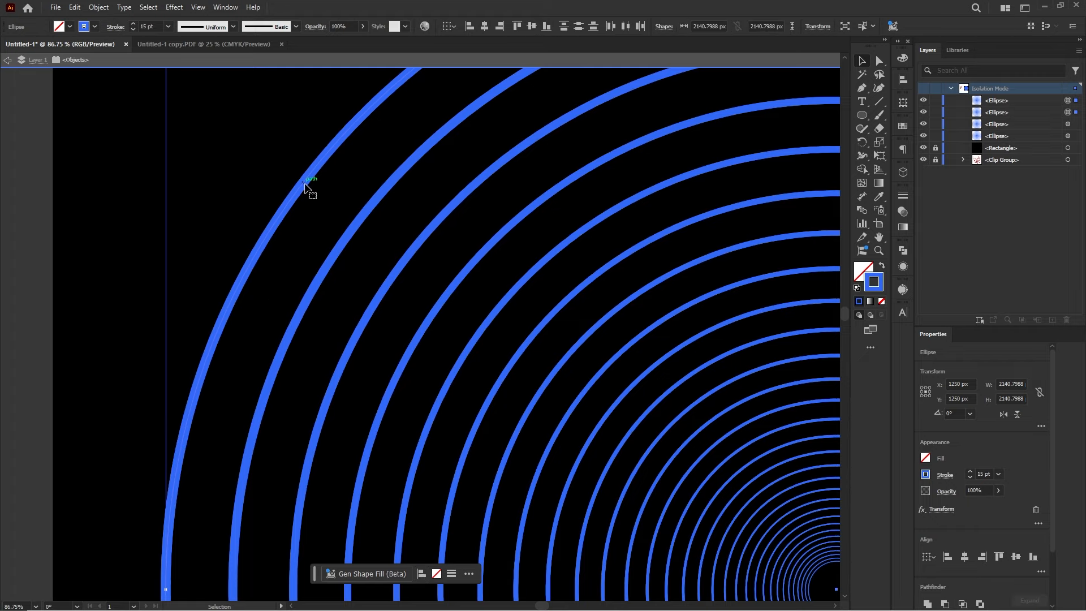
click(171, 7)
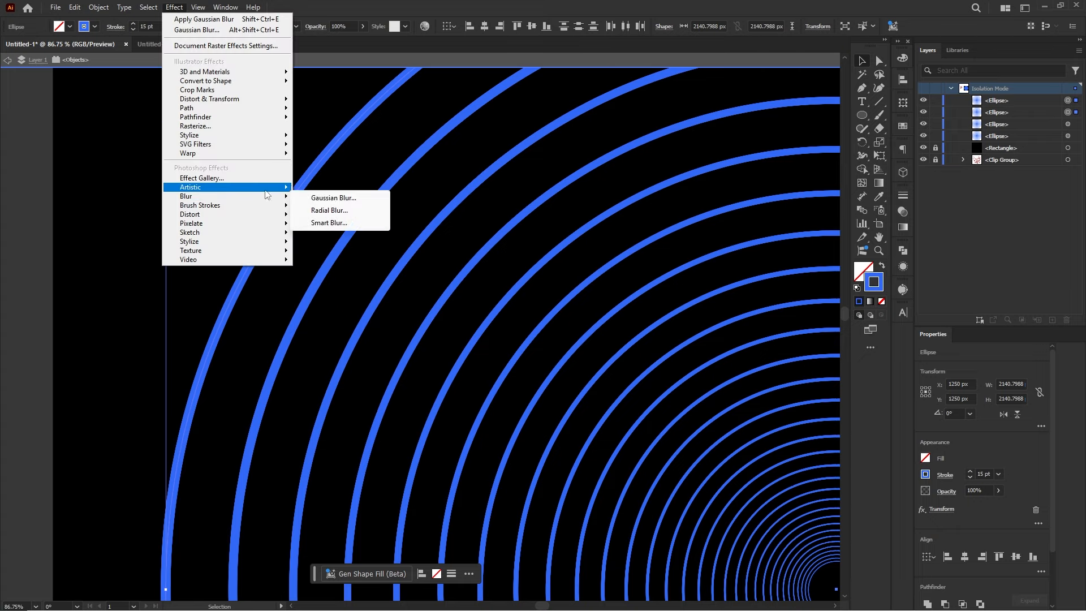
mouse_move(266, 196)
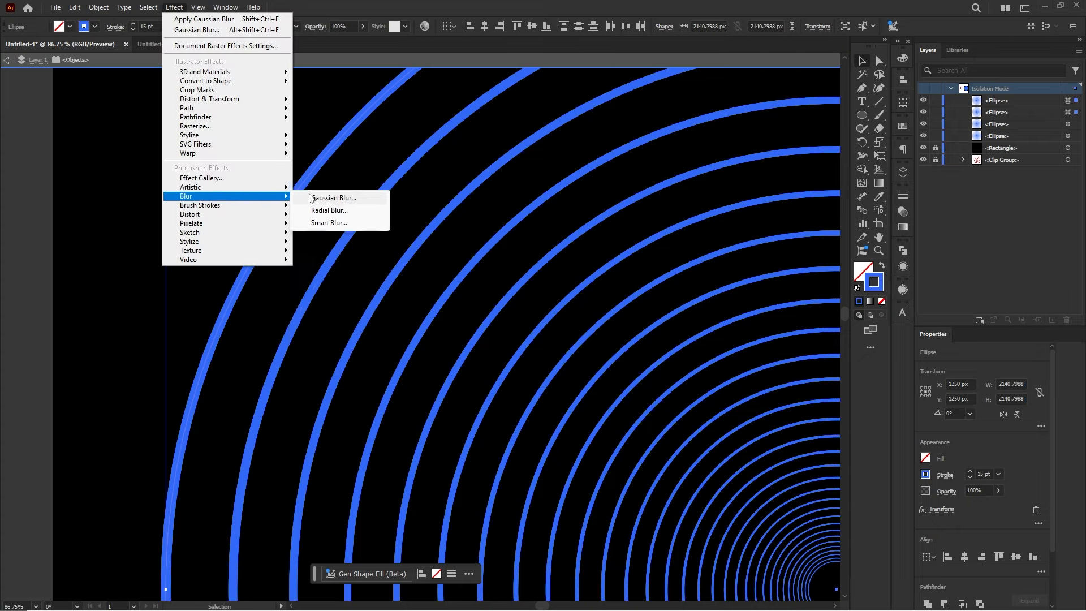
click(312, 198)
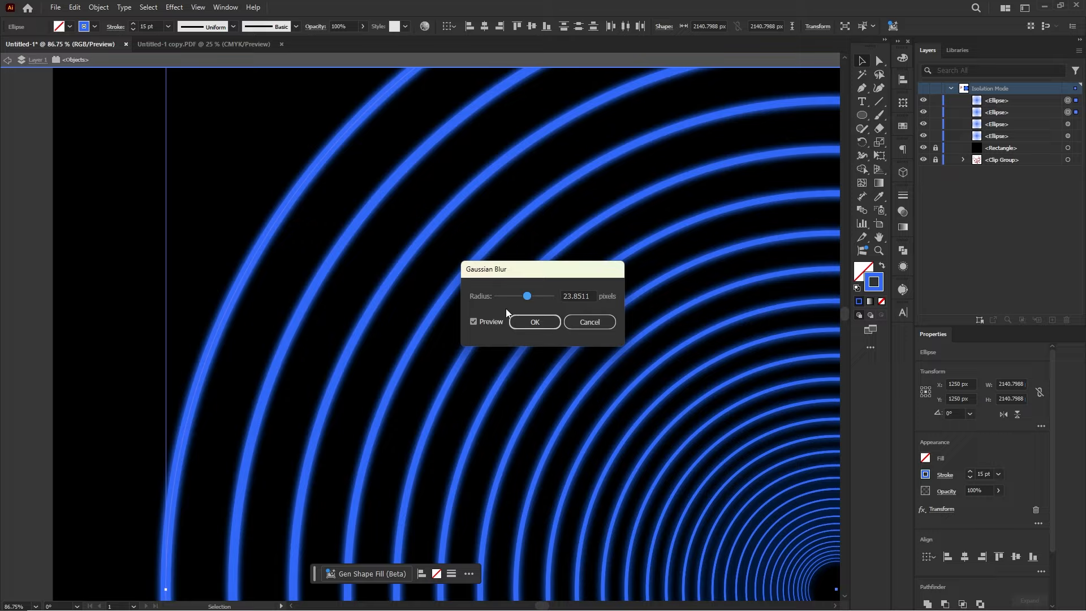
click(534, 322)
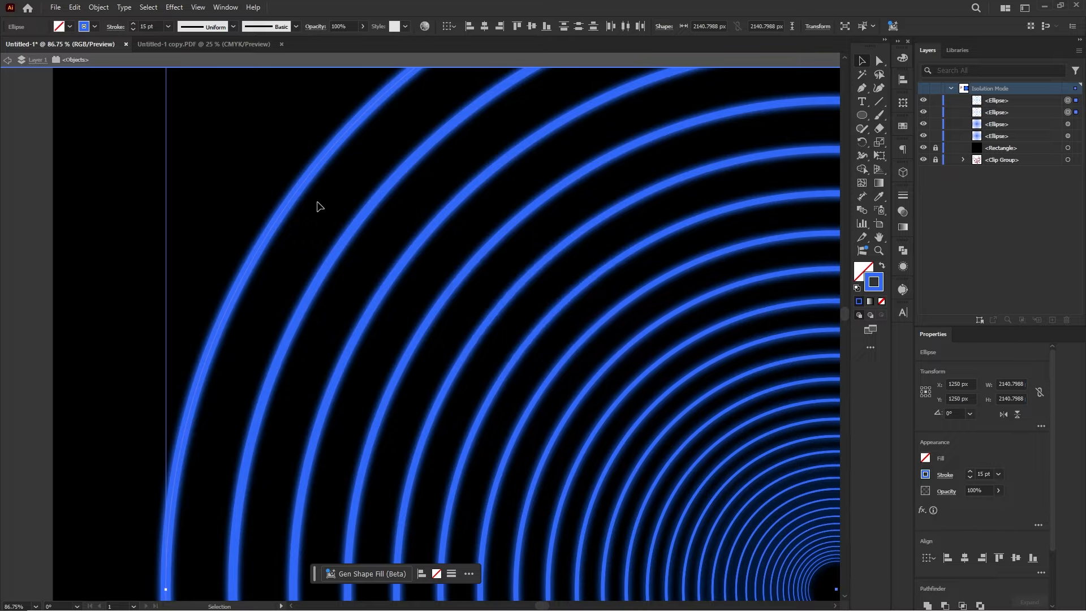
- Send the two blurred ring copies one level backward, behind a sharp copy, and deselect everything
key(ctrl+space)
drag(283, 200, 435, 339)
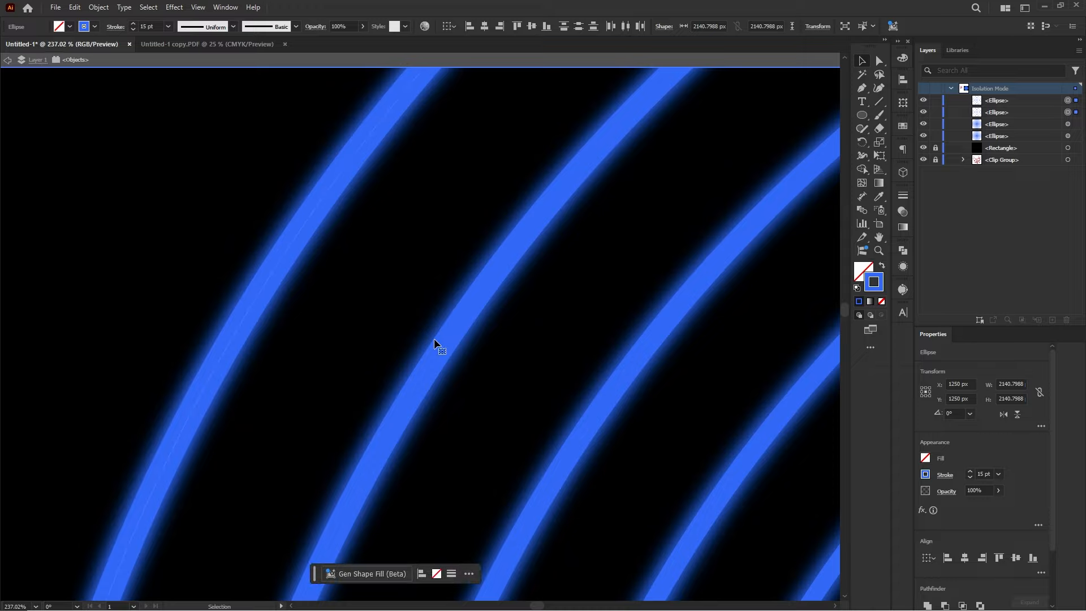
key(a)
key(ctrl+[)
click(131, 210)
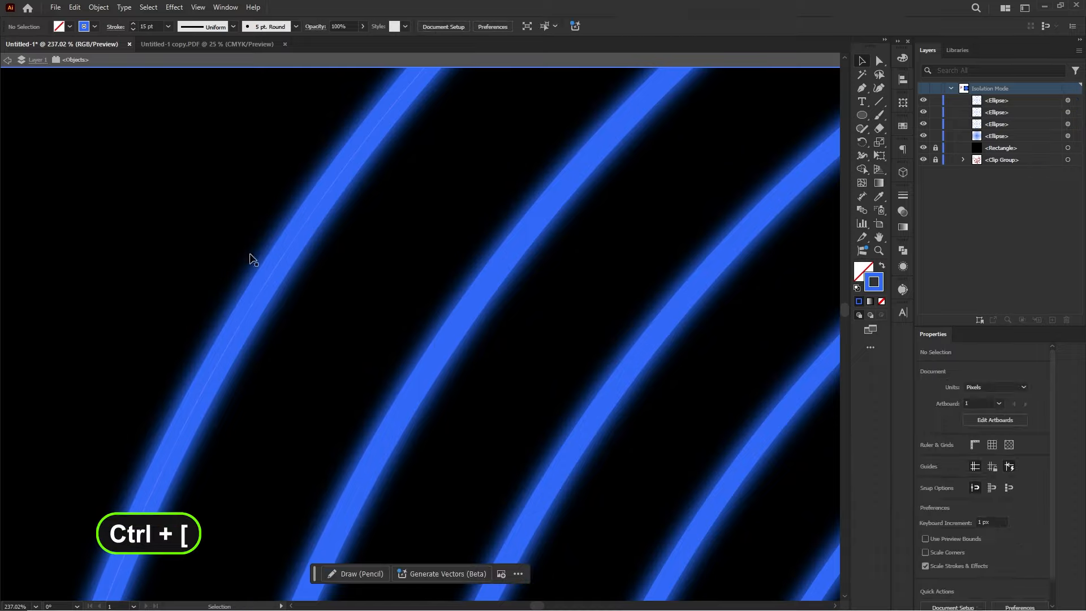
- Move the sharp top rings away from the blurred ones to check the stacking, and undo that move
click(276, 265)
drag(276, 266, 222, 282)
key(a)
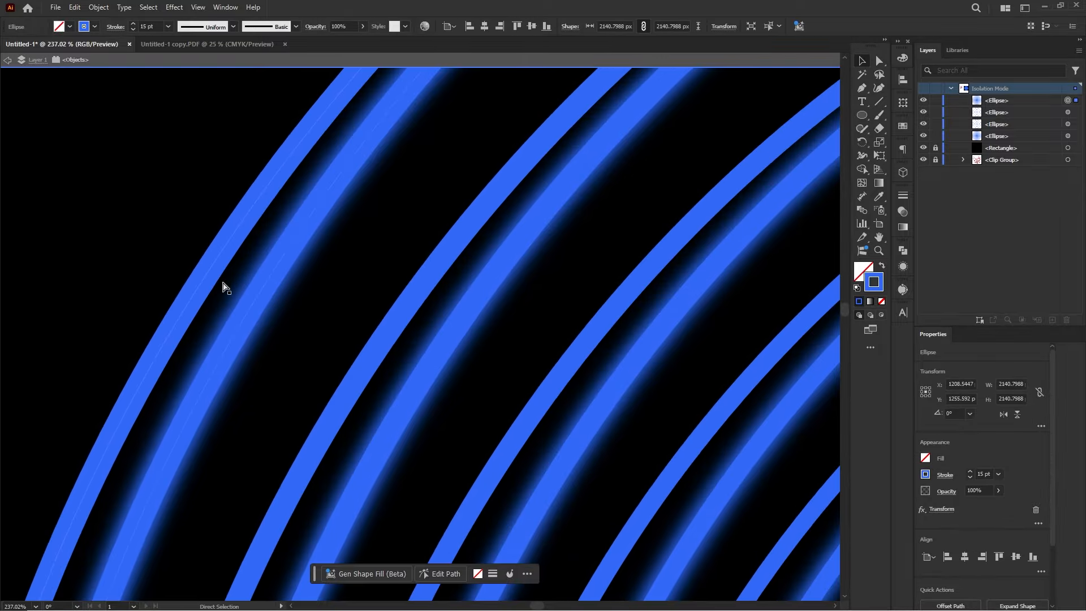
key(ctrl+z)
key(ctrl+0)
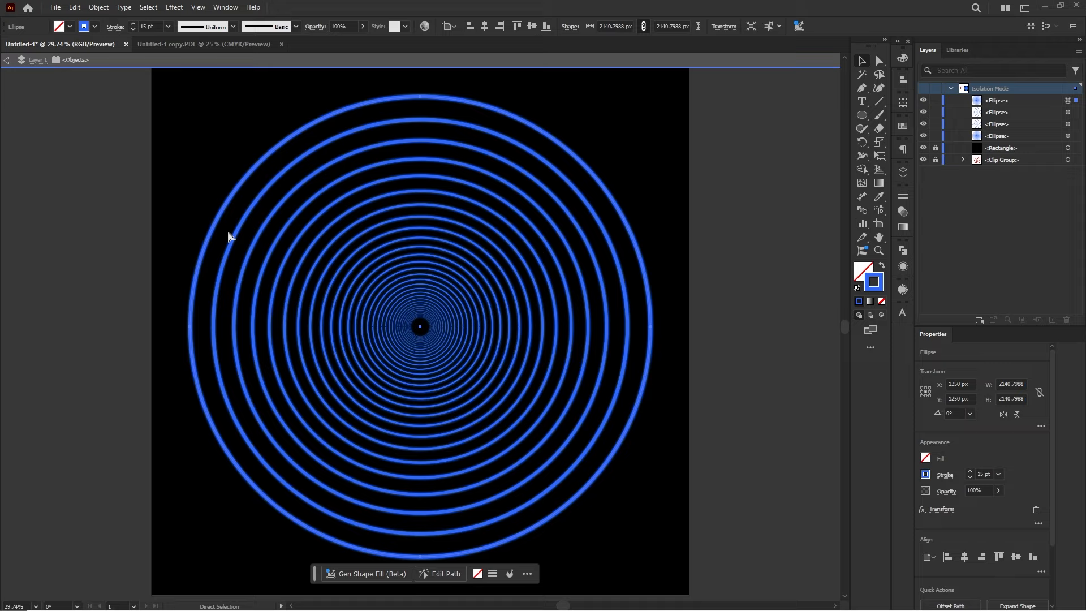
click(742, 335)
- Draw a circle about 138 px in diameter over the dark middle of the rings, centred at X 1250, Y 1250 px
drag(519, 215, 739, 402)
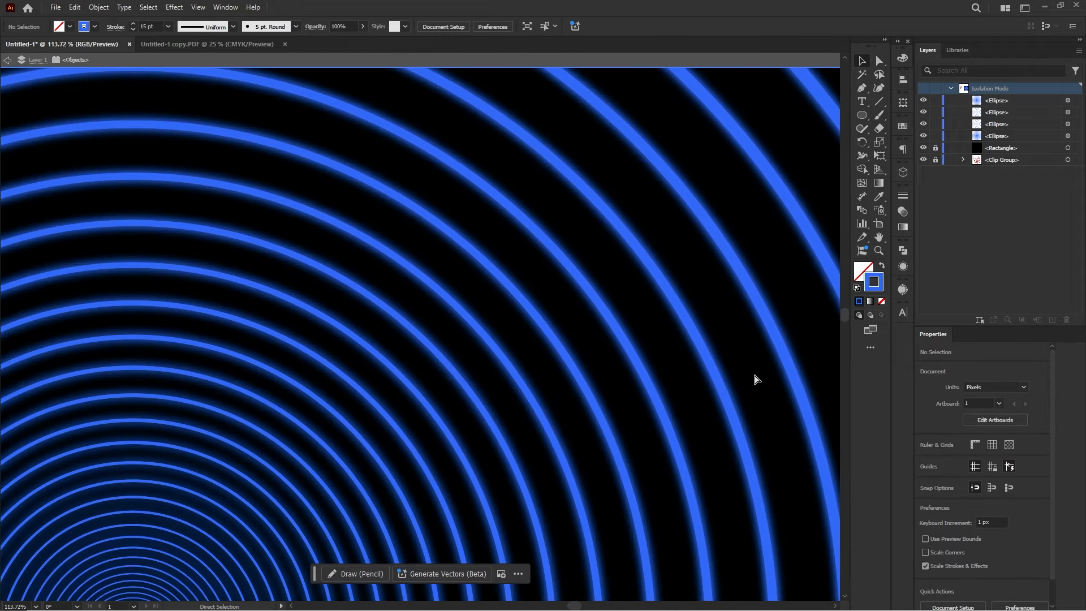
key(ctrl+0)
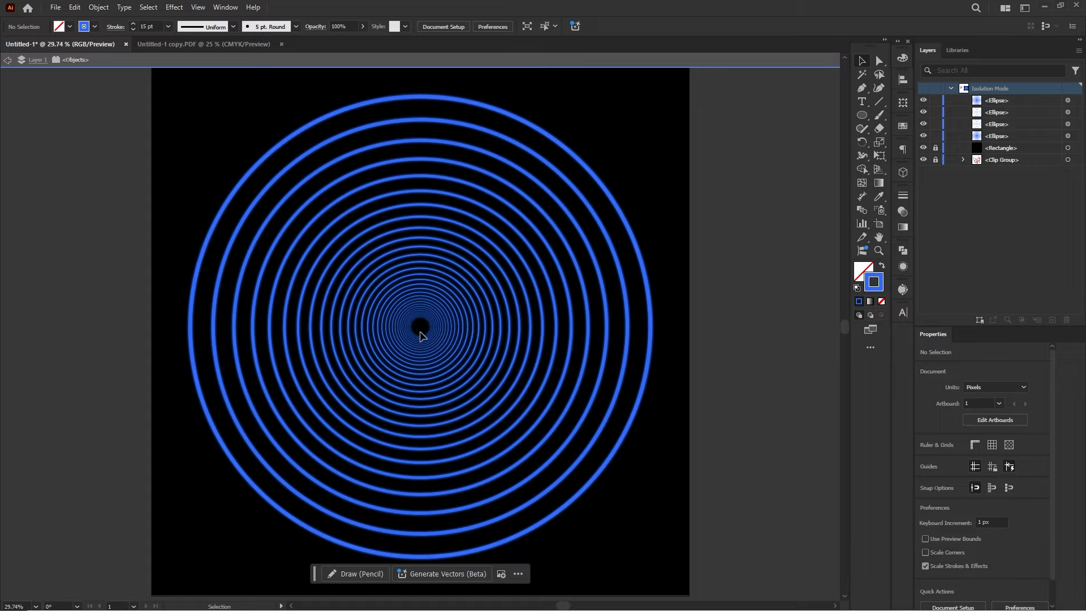
key(ctrl+space)
drag(420, 331, 848, 479)
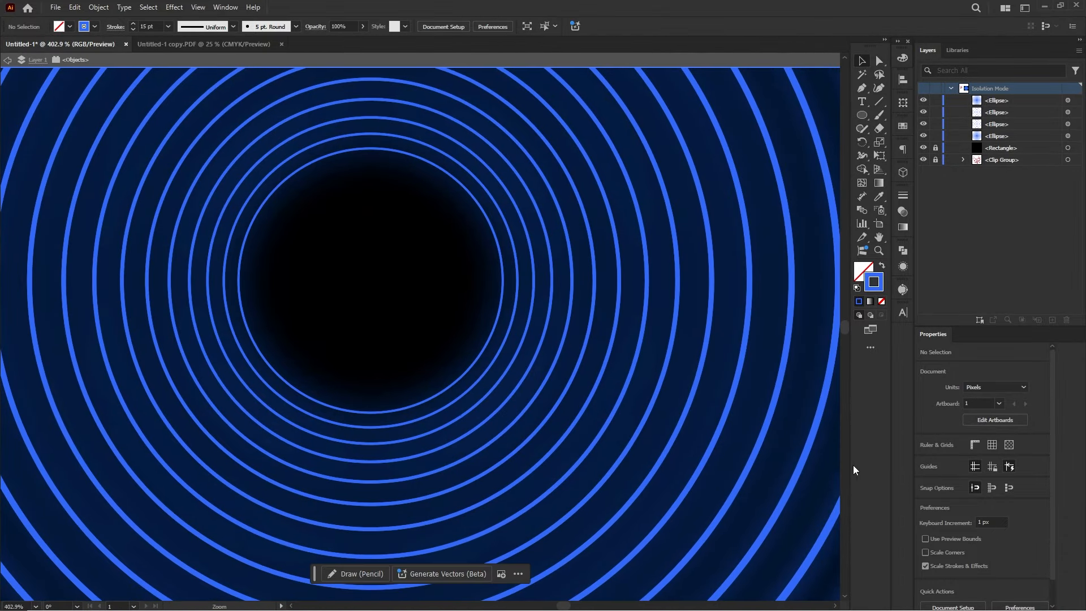
click(862, 117)
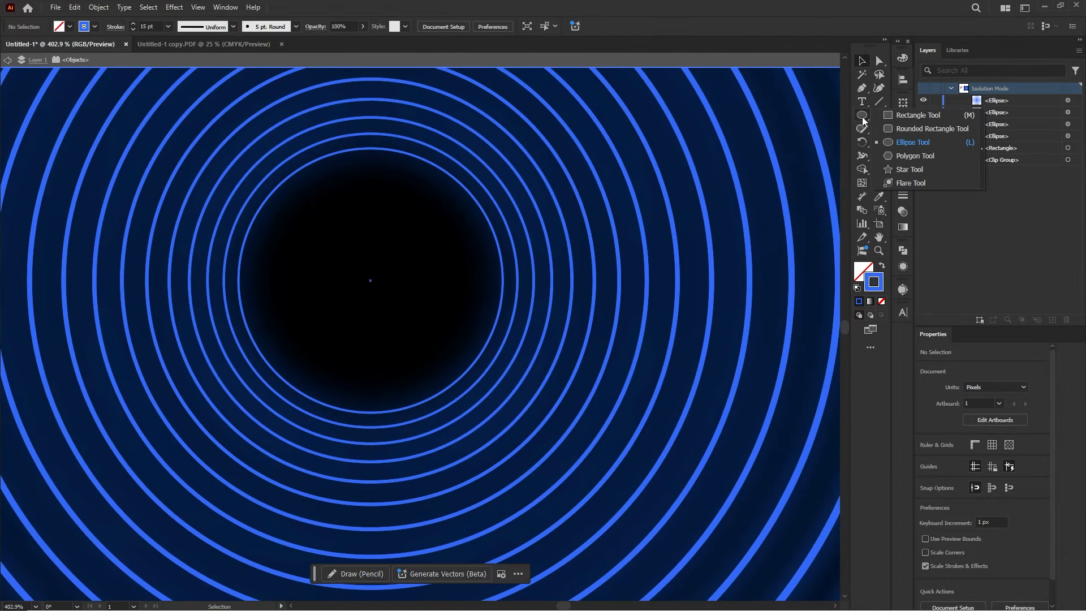
click(912, 145)
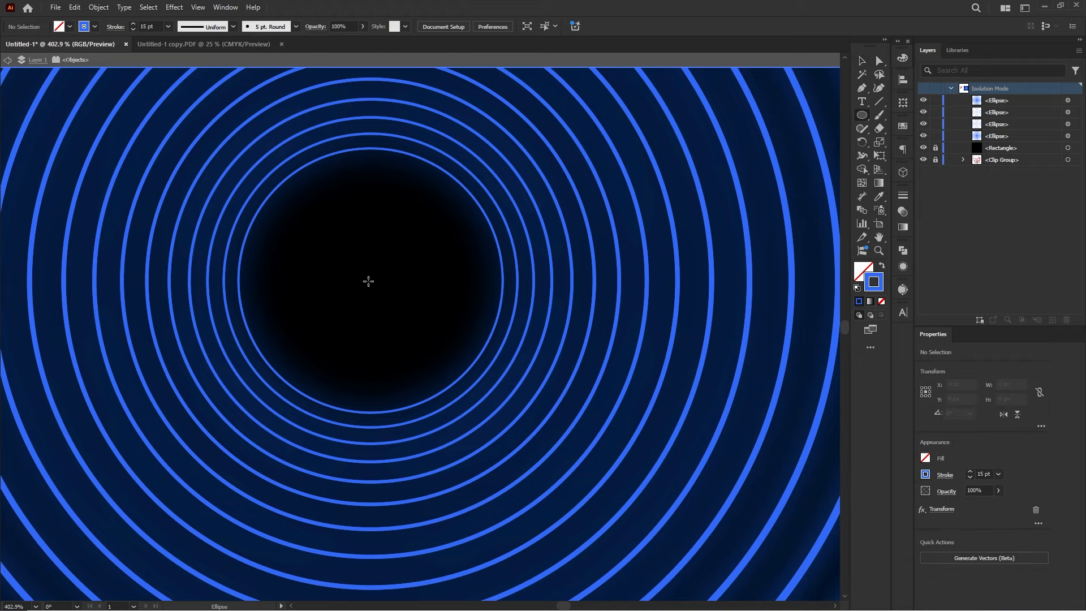
drag(382, 283, 471, 343)
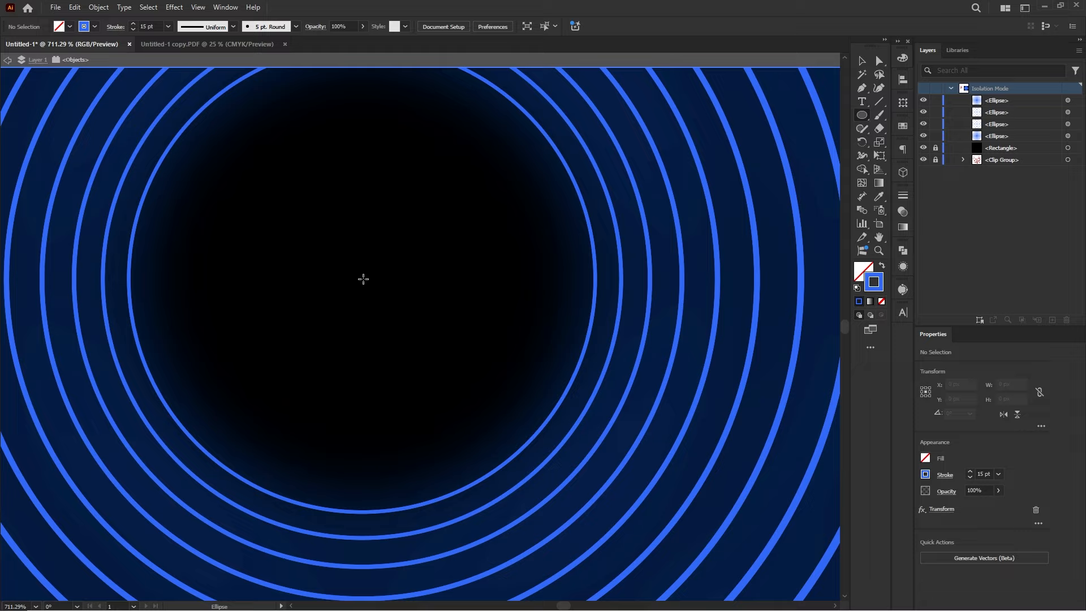
scroll(364, 294, down, 1)
scroll(365, 300, down, 3)
drag(348, 260, 378, 406)
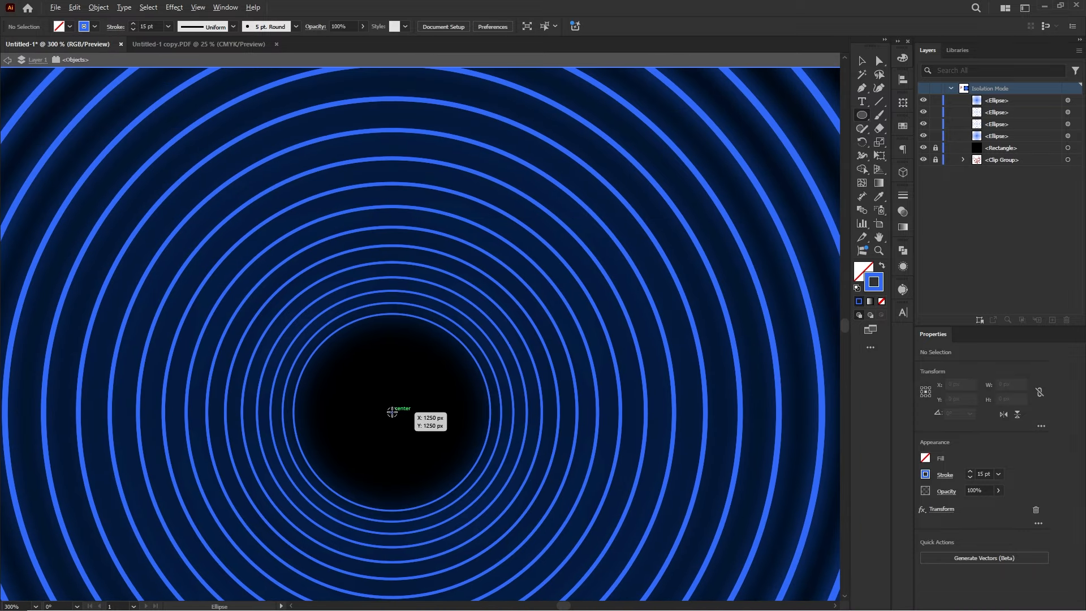
key(shift+alt)
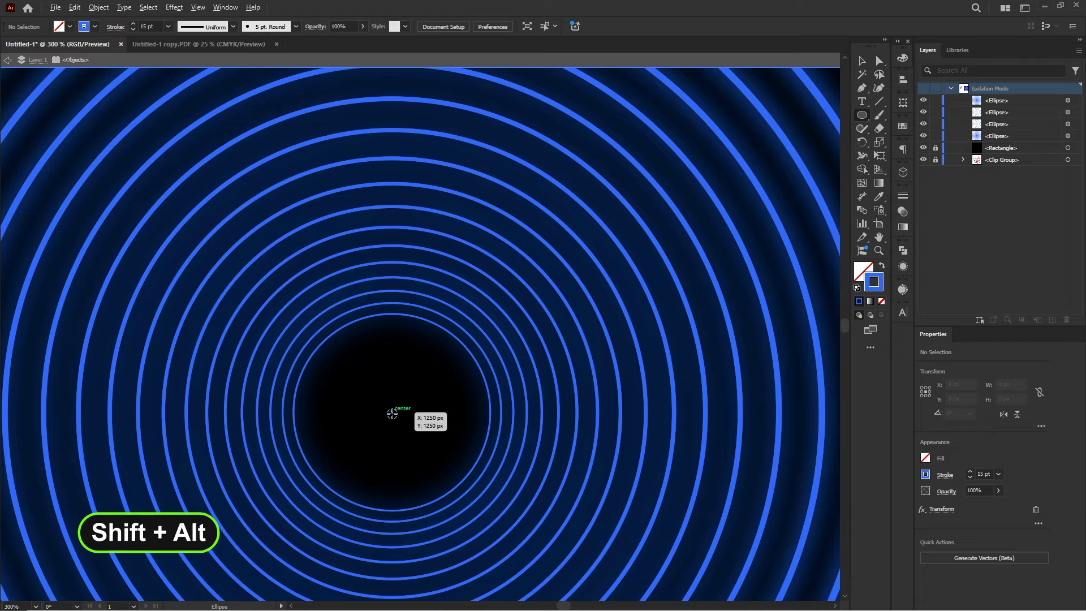
drag(392, 412, 541, 469)
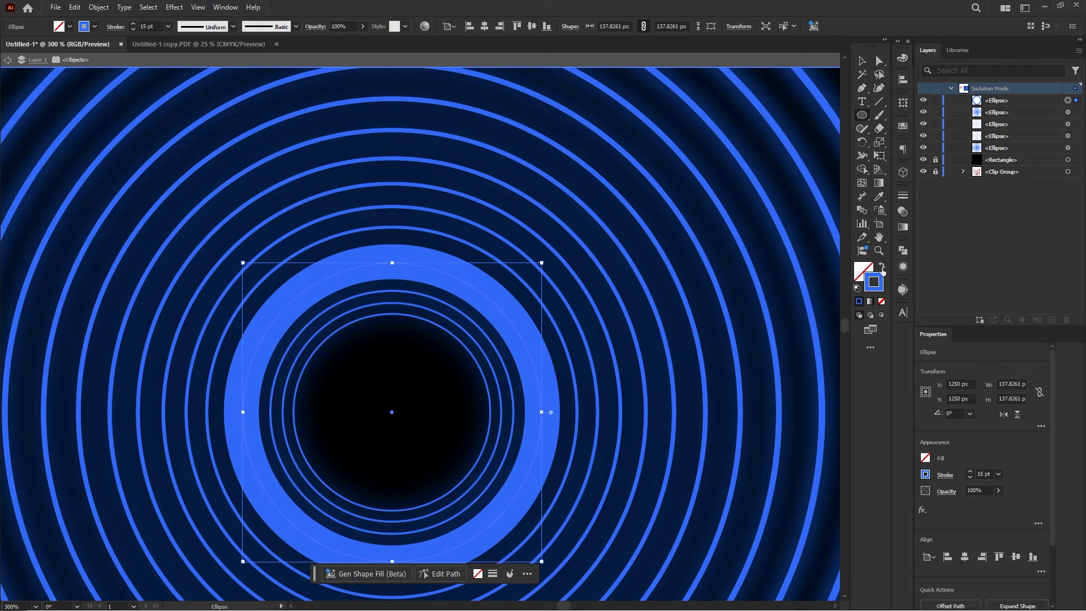
- Give the centre circle a solid fill without a stroke and set the fill colour to red FF0000
click(882, 270)
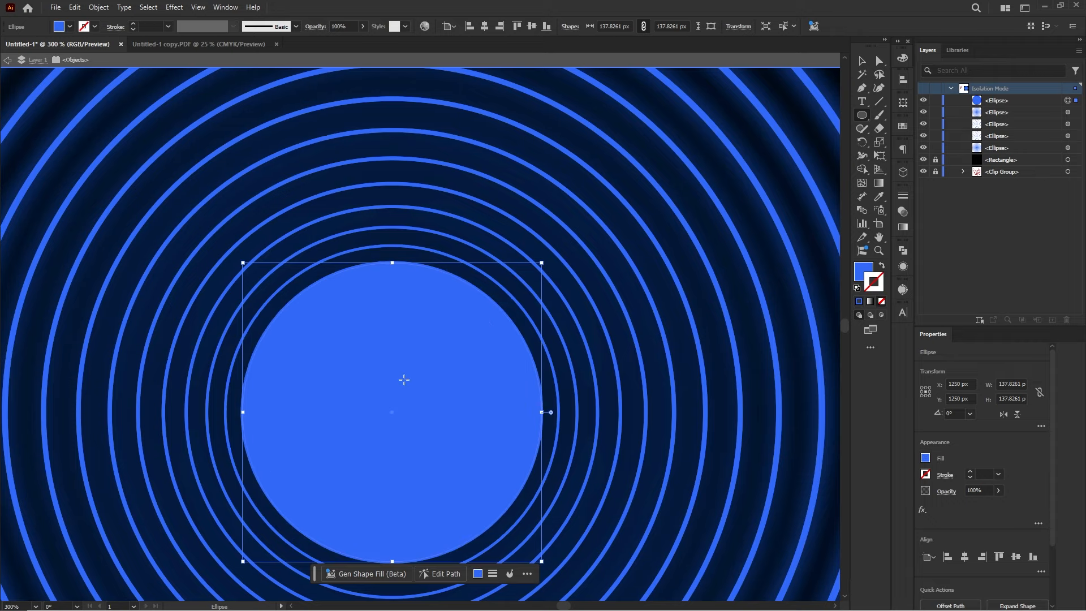
scroll(490, 402, down, 3)
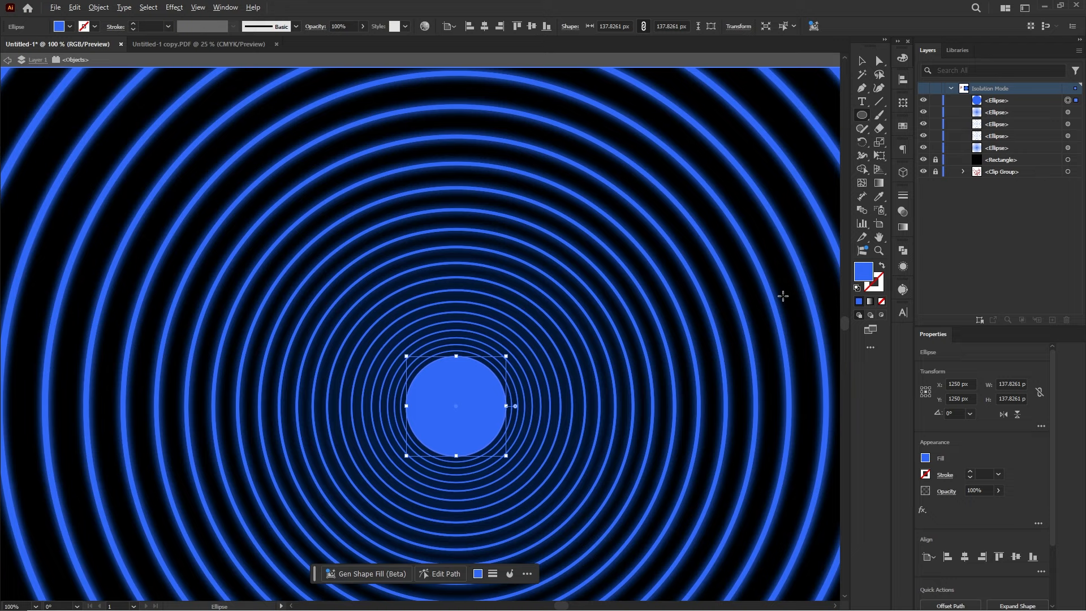
double_click(863, 277)
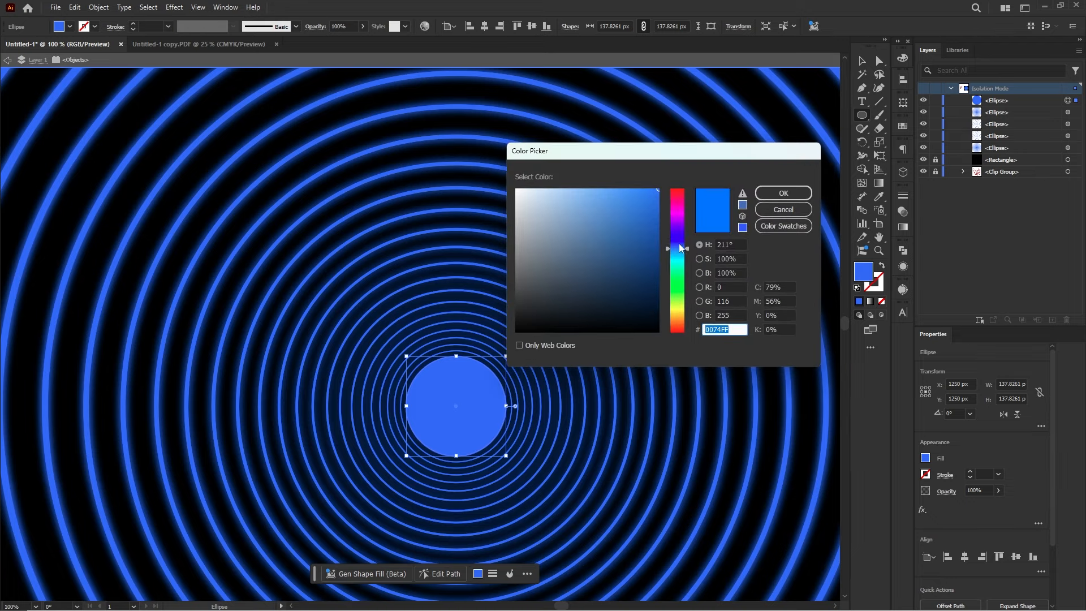
drag(680, 247, 683, 186)
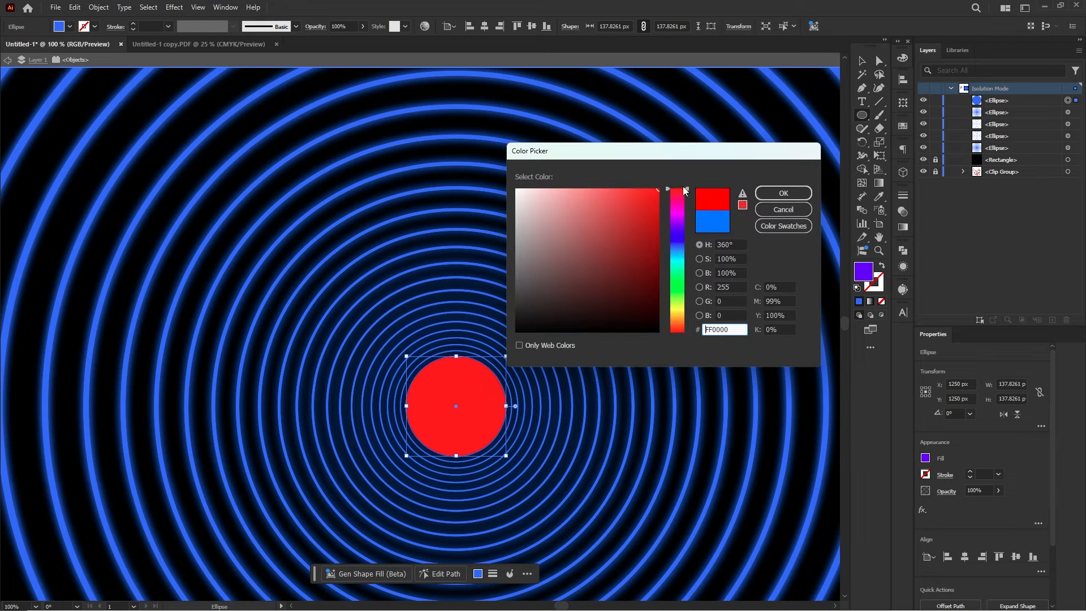
click(783, 194)
scroll(501, 407, down, 5)
scroll(501, 410, up, 2)
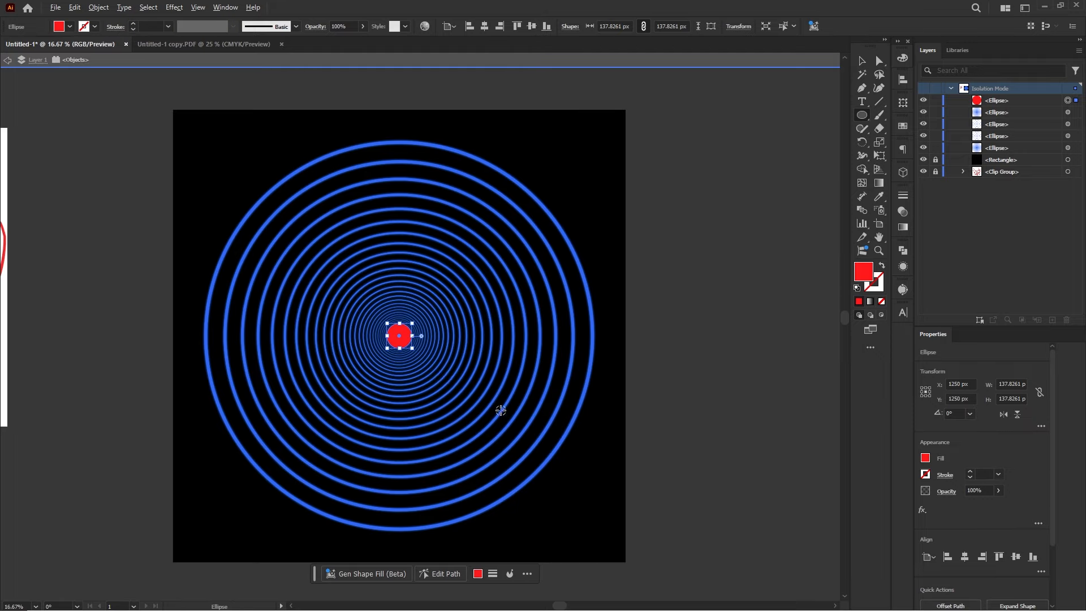
- Resize the red circle around its centre to about 190 px in diameter and deselect it
key(ctrl+1)
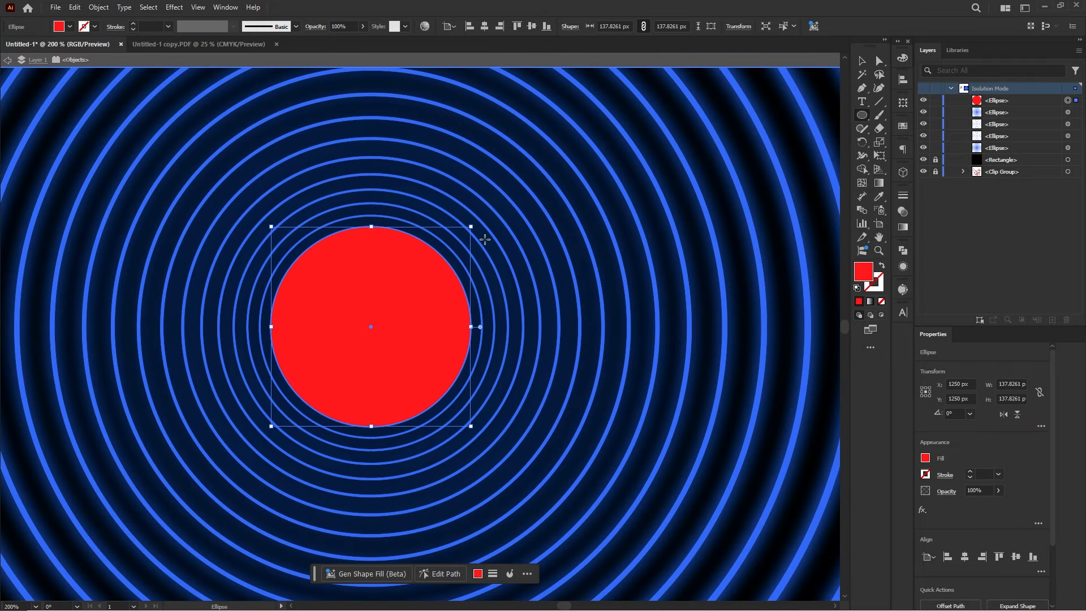
click(474, 225)
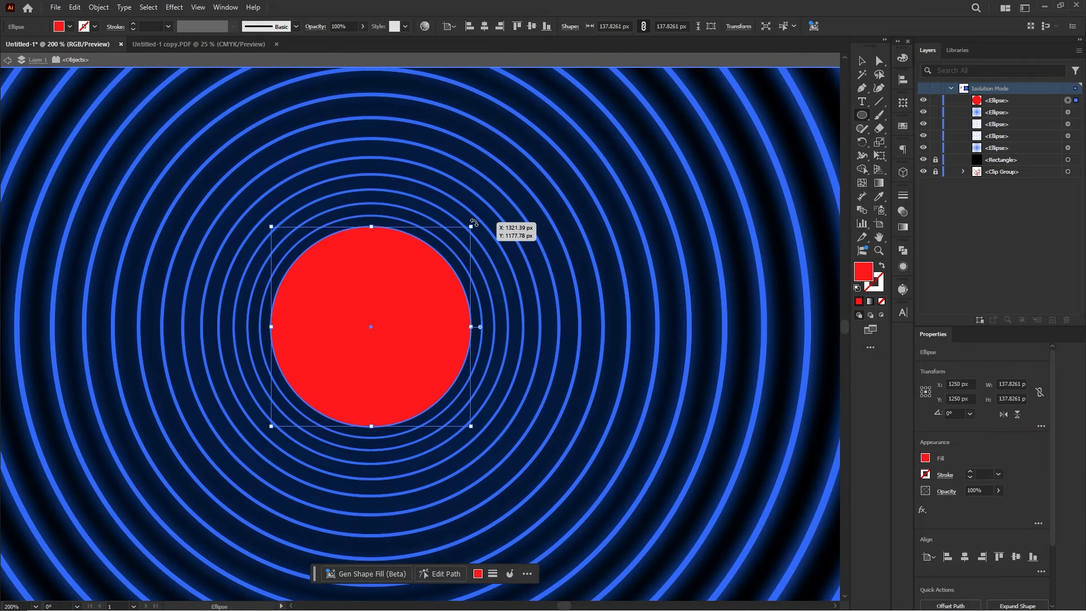
drag(474, 225, 432, 238)
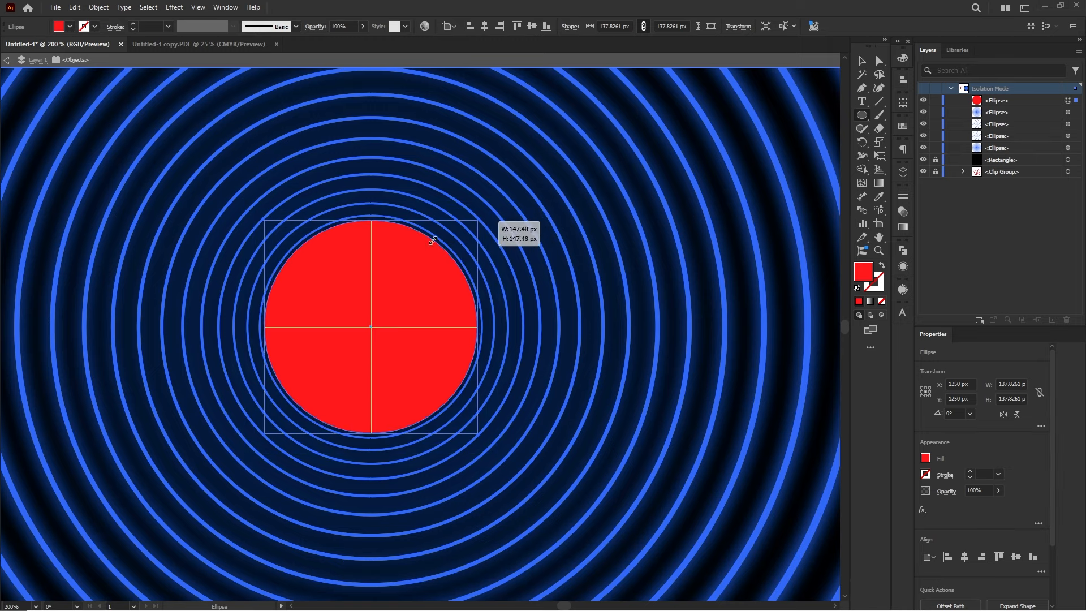
scroll(343, 288, down, 3)
scroll(342, 290, down, 3)
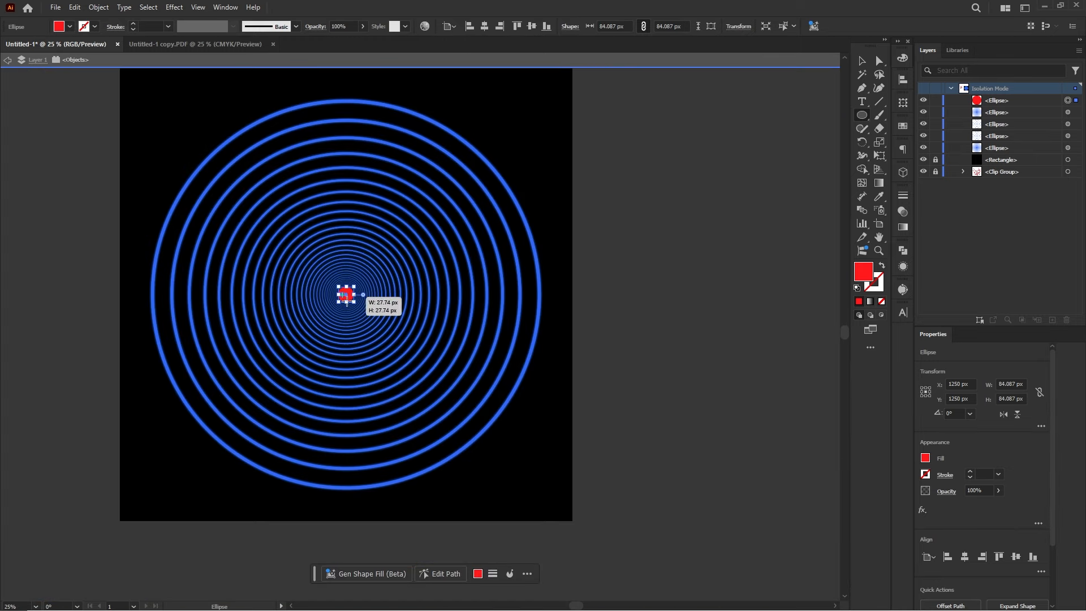
scroll(346, 294, up, 5)
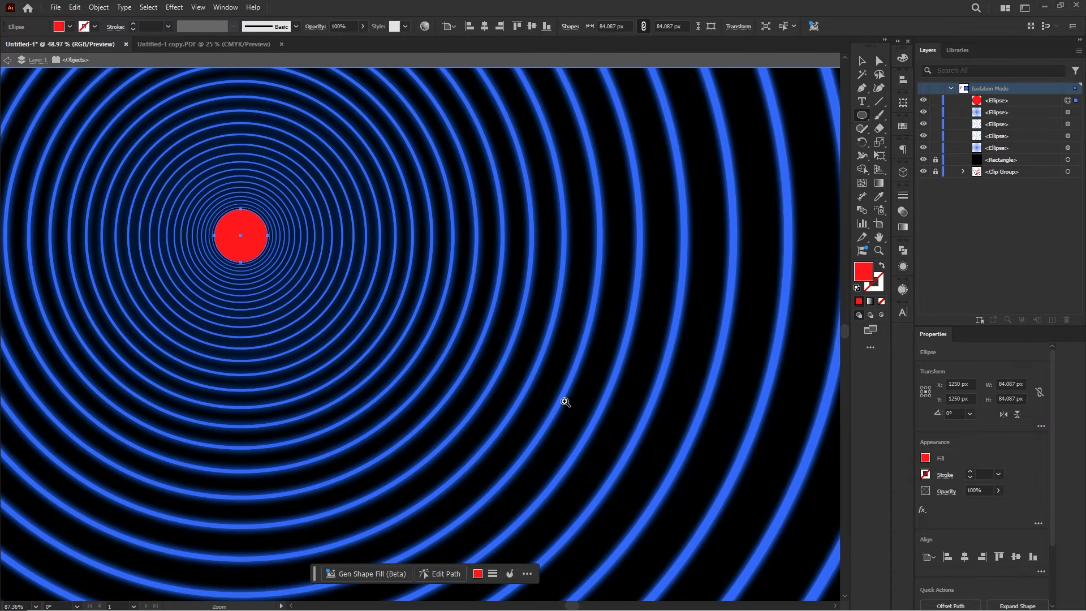
drag(269, 209, 331, 177)
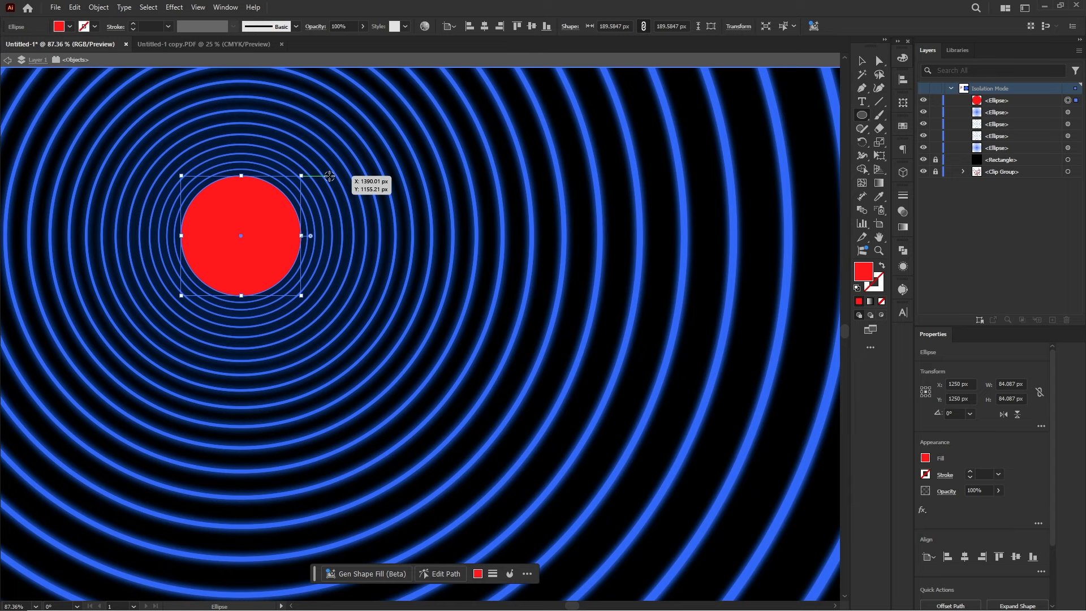
scroll(330, 177, down, 3)
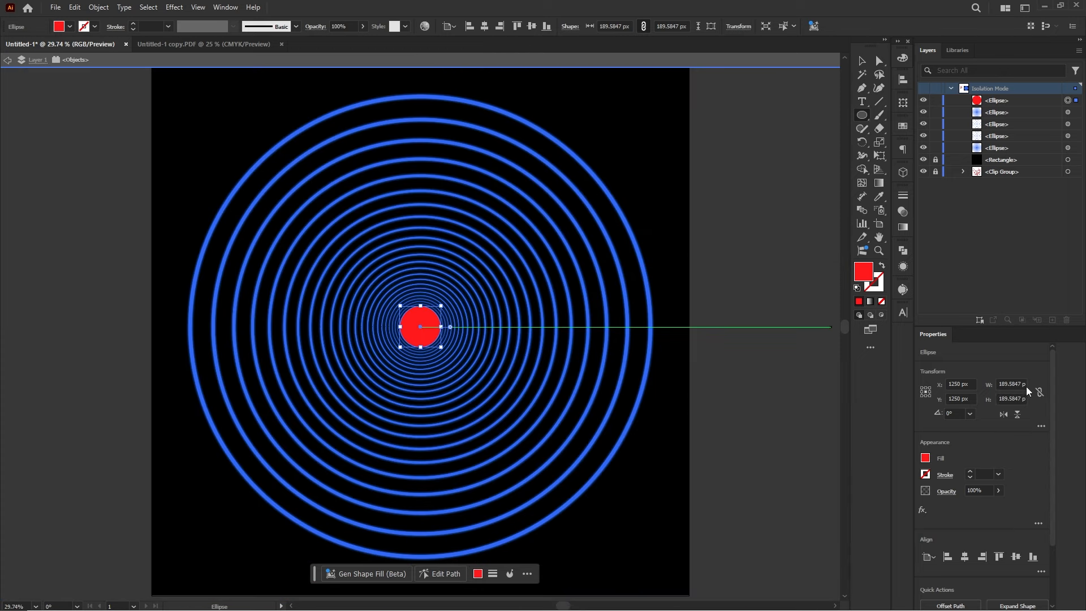
key(ctrl+shift+a)
- Create a triangle beside the black square as a 3-sided polygon with a 50 px radius
drag(665, 362, 497, 361)
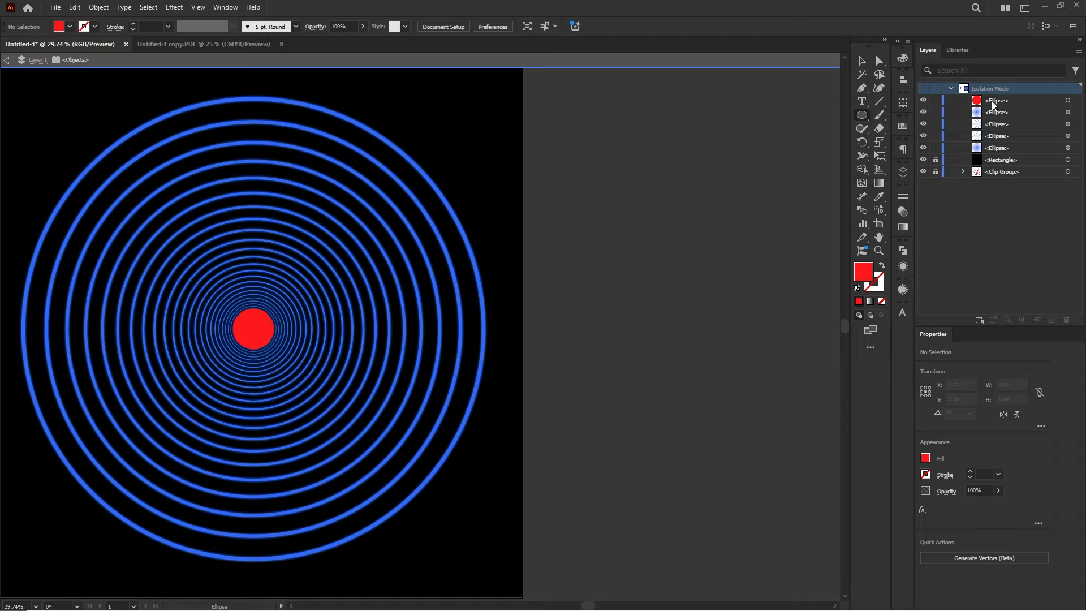
right_click(862, 115)
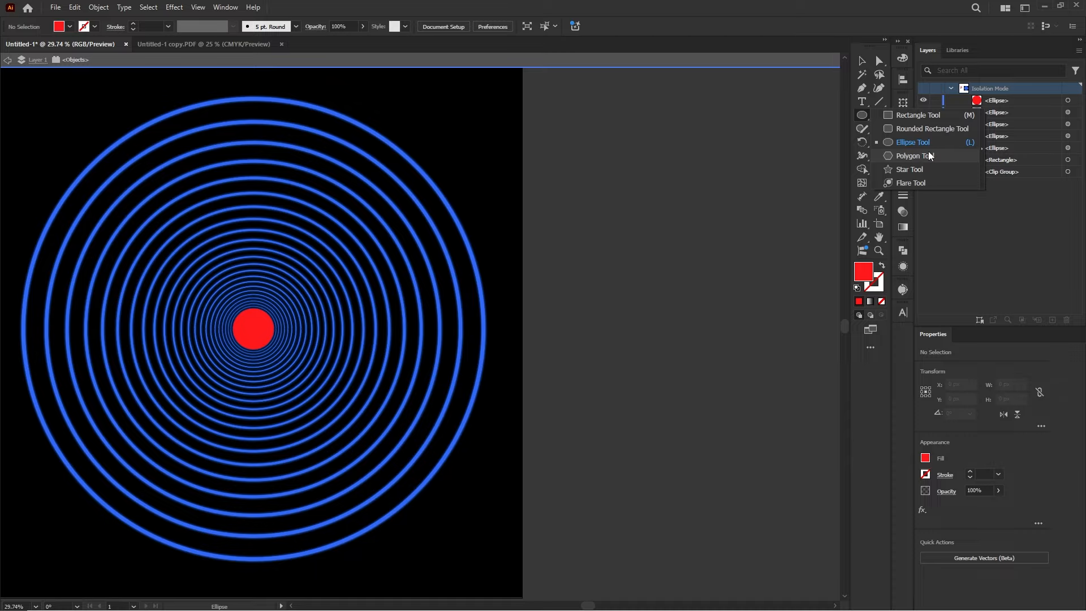
click(913, 156)
click(644, 208)
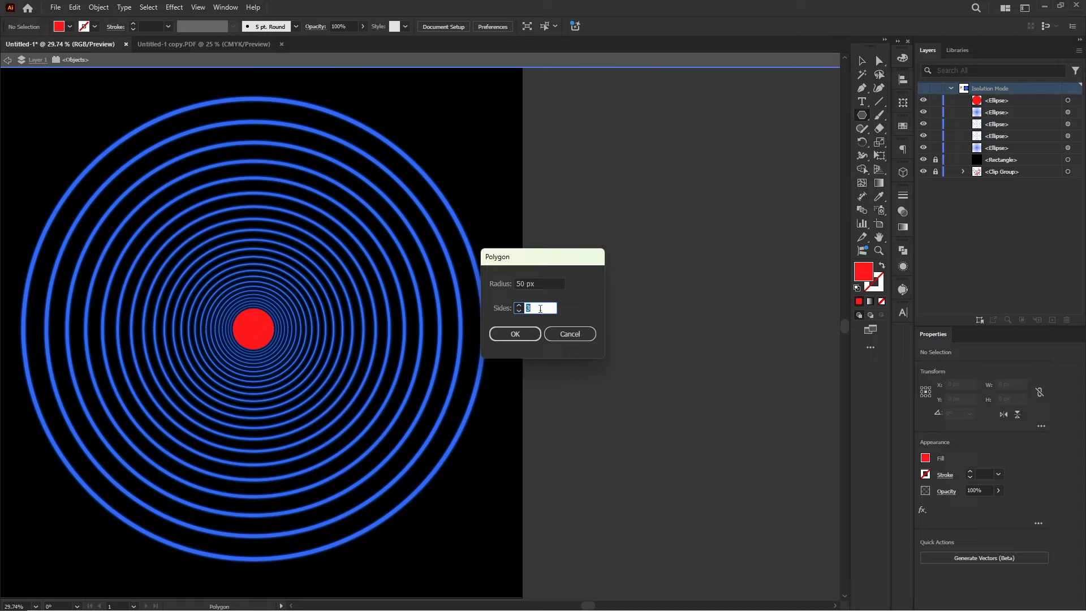
click(518, 333)
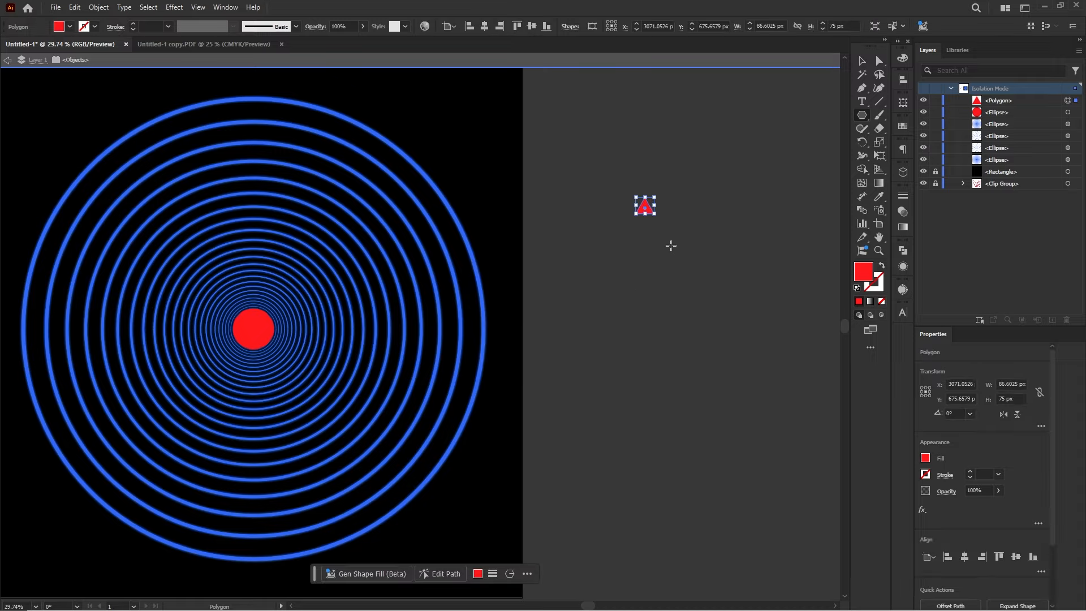
- Stretch the red triangle vertically into a narrow spike about 853 px tall, keeping its width
key(v)
click(649, 230)
click(644, 210)
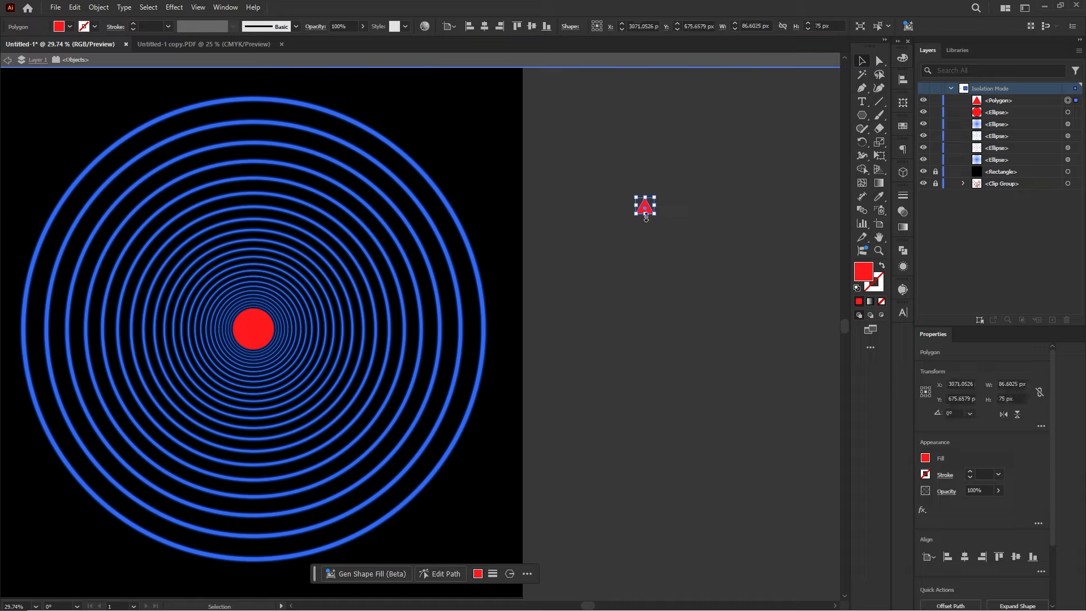
drag(646, 217, 655, 453)
click(660, 382)
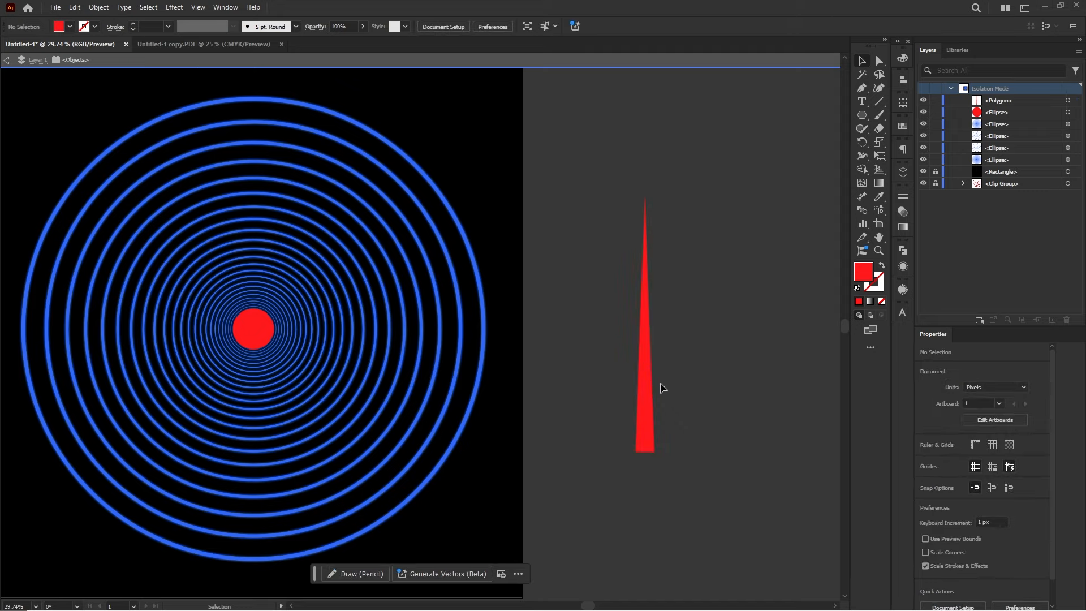
click(650, 433)
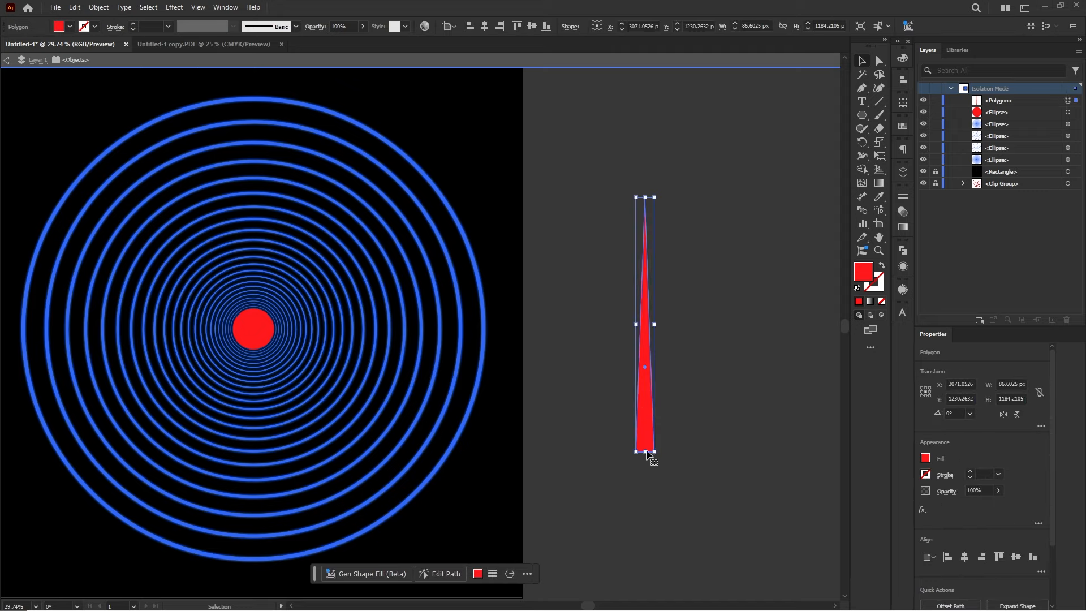
drag(647, 454, 606, 391)
click(699, 377)
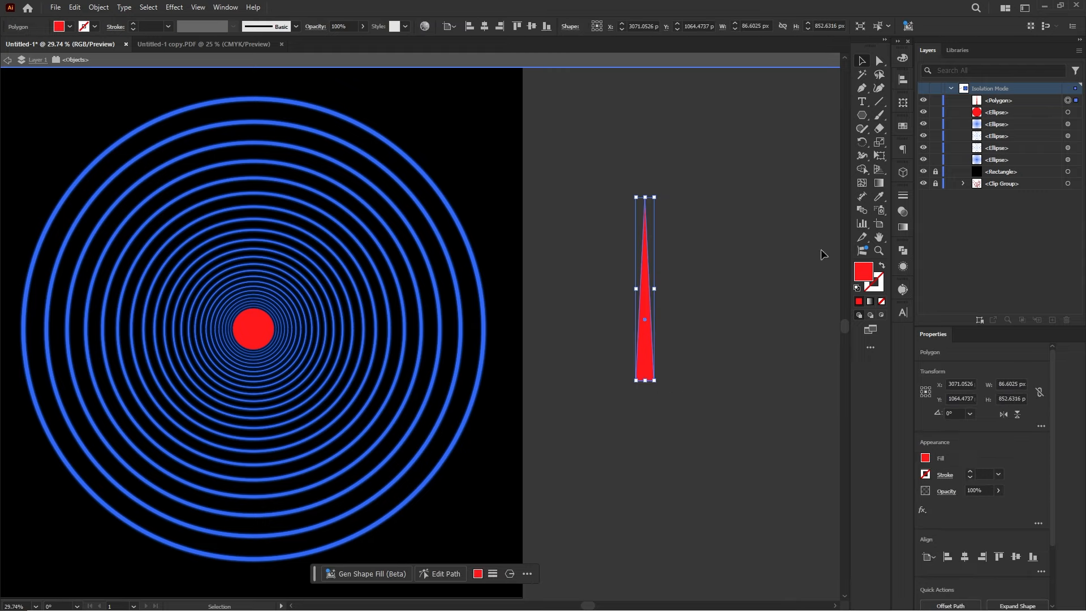
- Fill the narrow triangle with the yellow swatch and deselect it
click(903, 126)
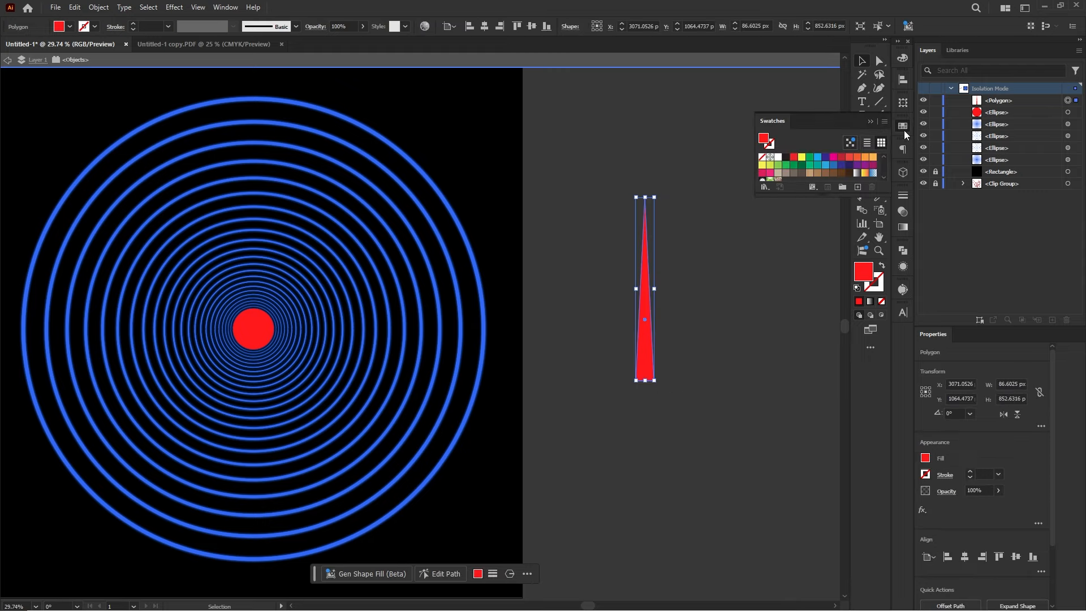
click(801, 157)
click(686, 318)
- Turn the yellow spike into a radial repeat of 8 instances and shift it slightly to the right
scroll(654, 354, right, 5)
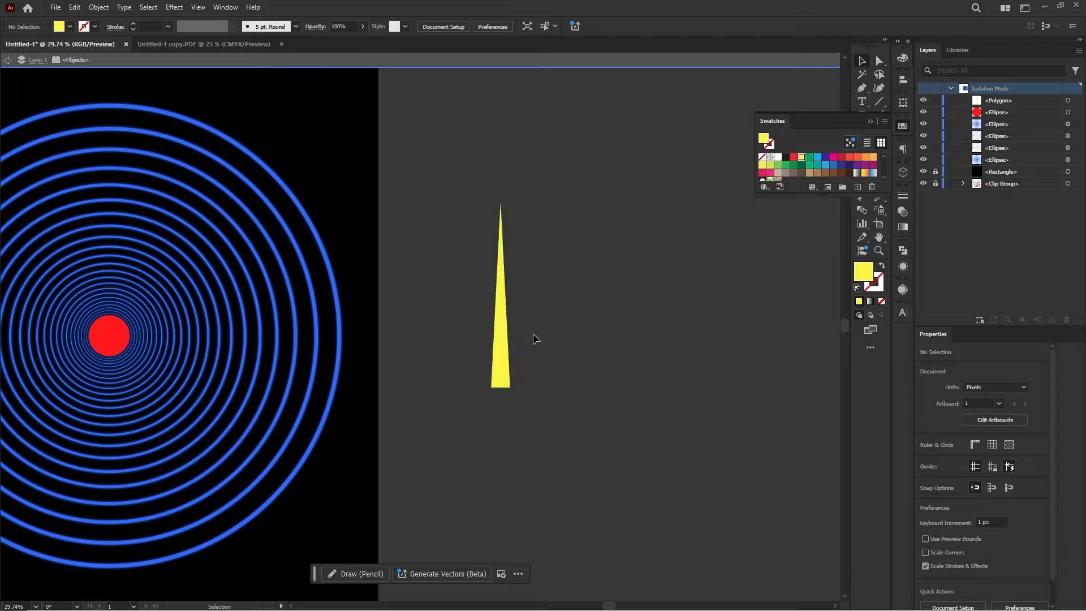
click(504, 346)
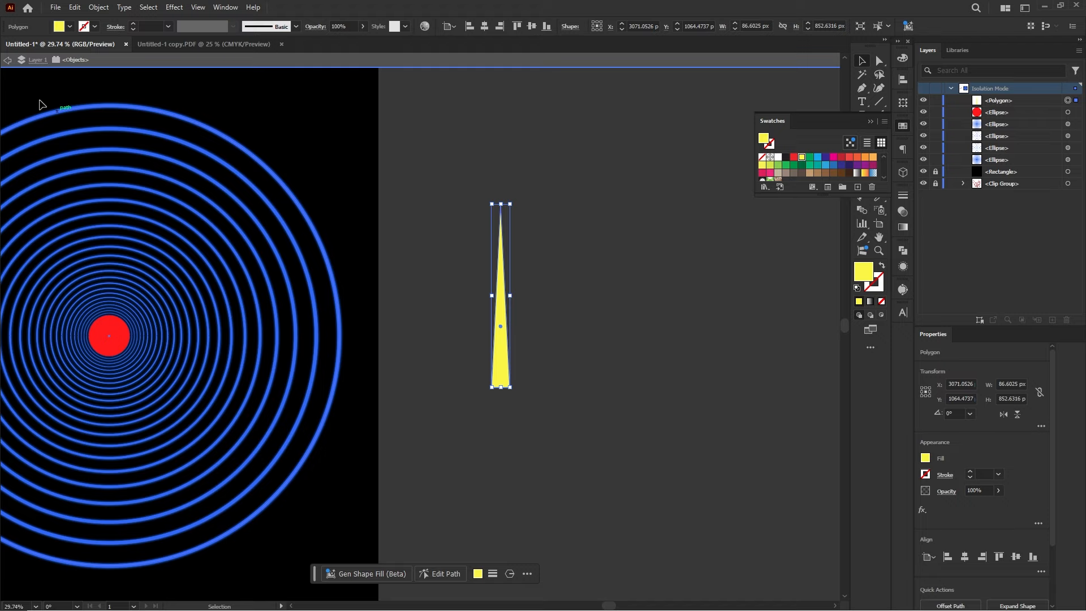
click(97, 8)
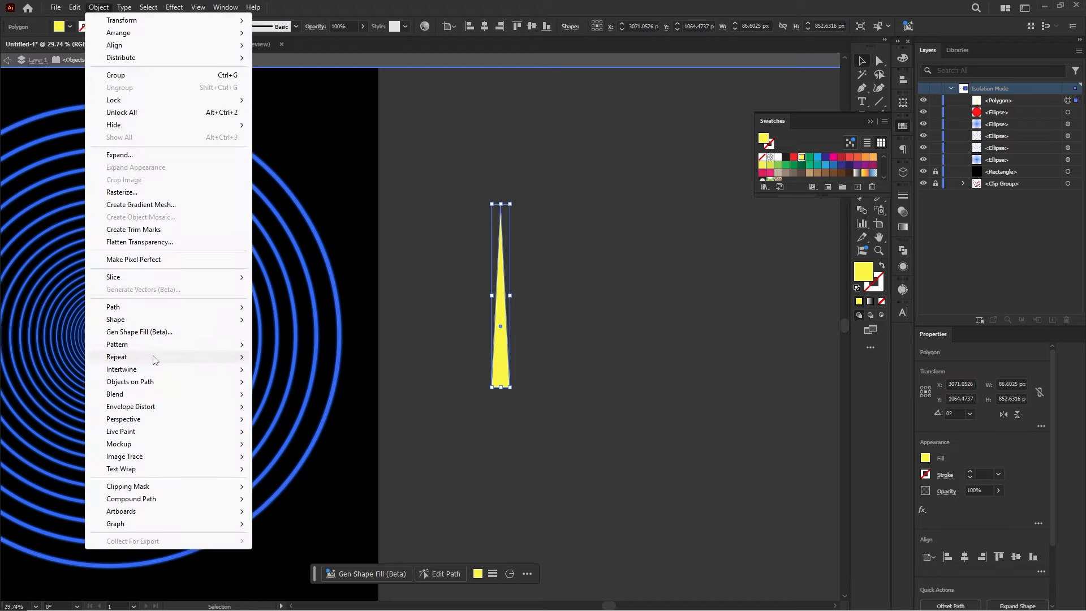
mouse_move(158, 362)
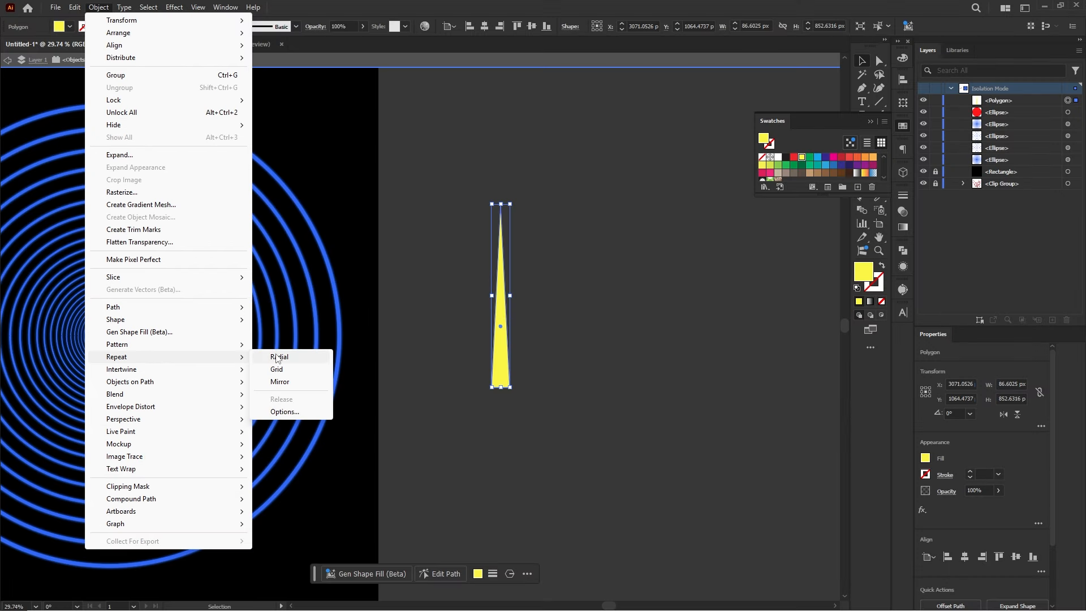
click(277, 357)
drag(535, 435, 592, 331)
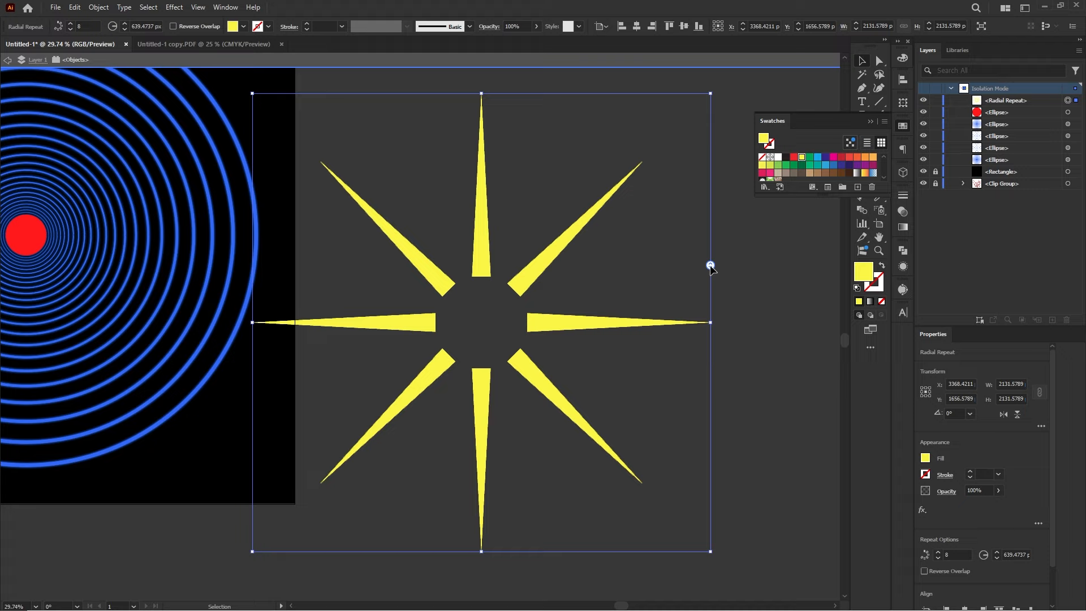
- Increase the yellow radial repeat to 14 instances and tighten its radius to about 508 px
drag(710, 266, 713, 243)
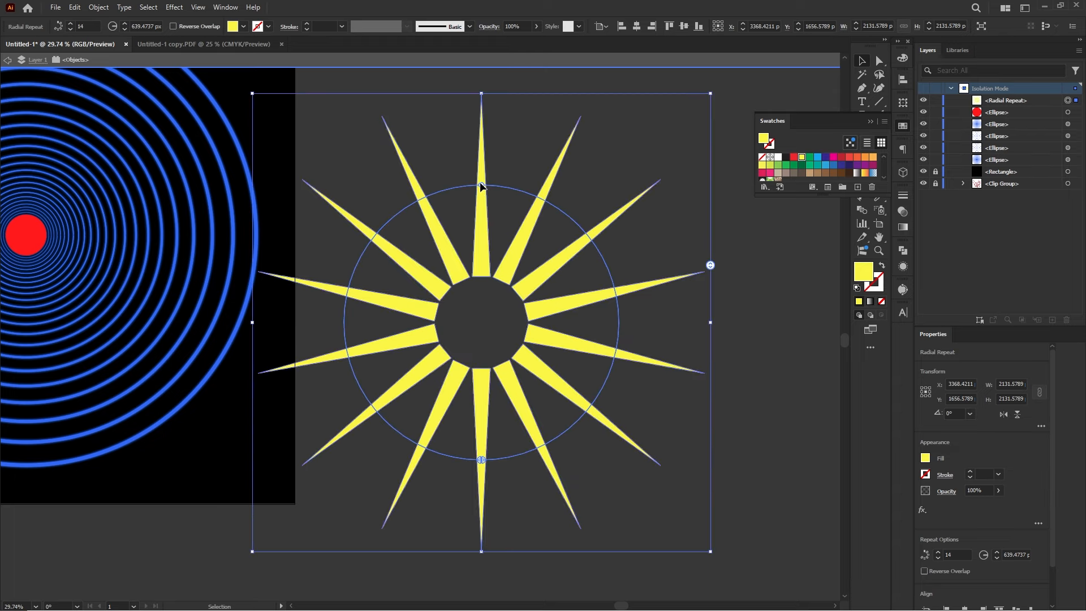
drag(480, 186, 478, 216)
scroll(501, 318, down, 2)
drag(197, 430, 312, 461)
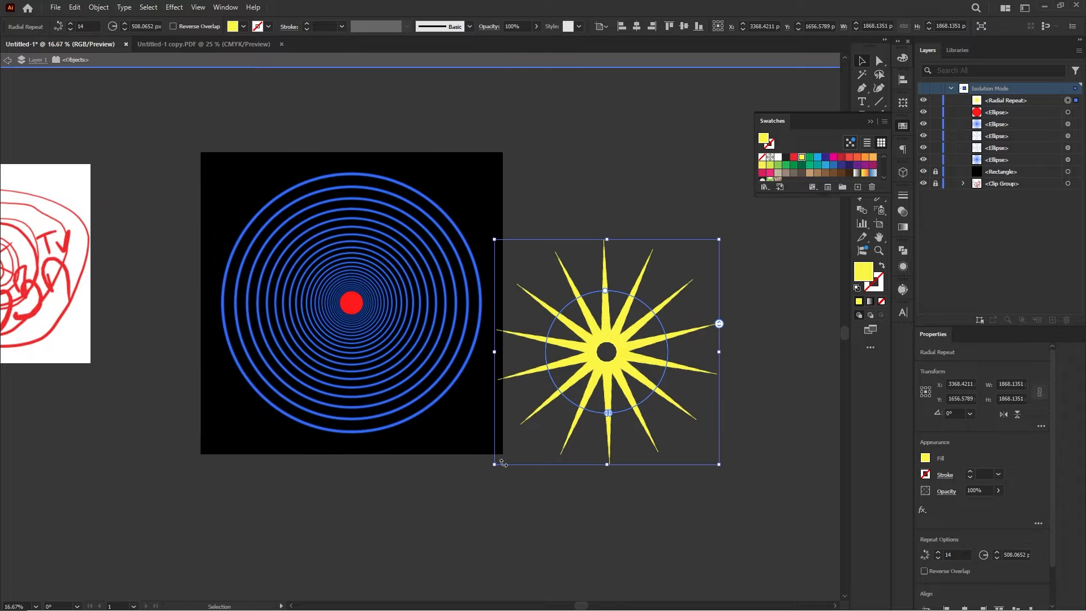
- Centre the yellow burst on the red circle and scale it down proportionally to about 788 px wide
drag(633, 373, 378, 325)
drag(328, 284, 492, 319)
key(alt)
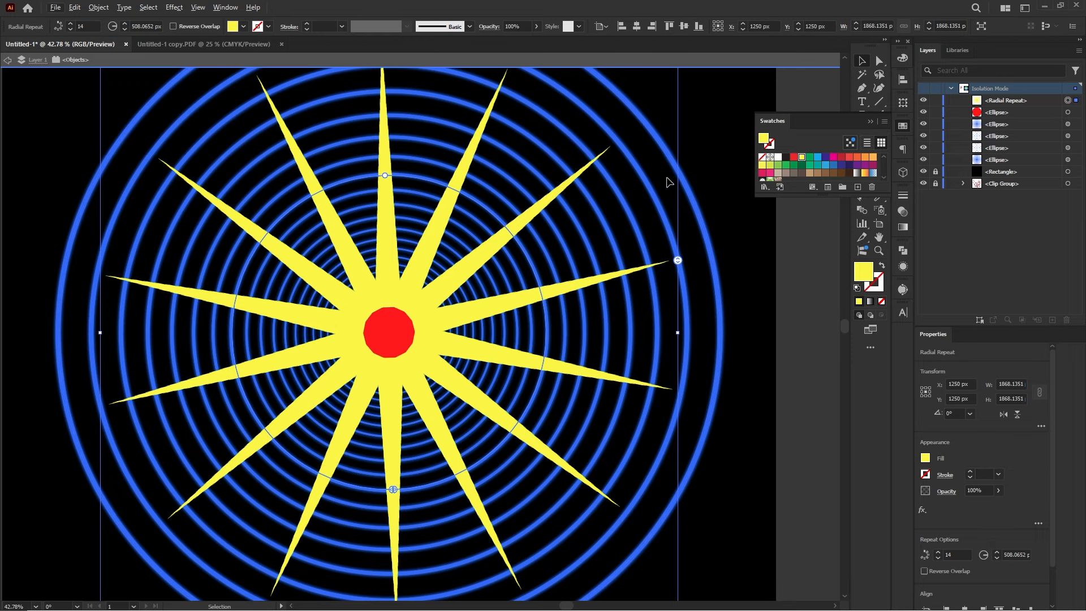
scroll(615, 213, down, 1)
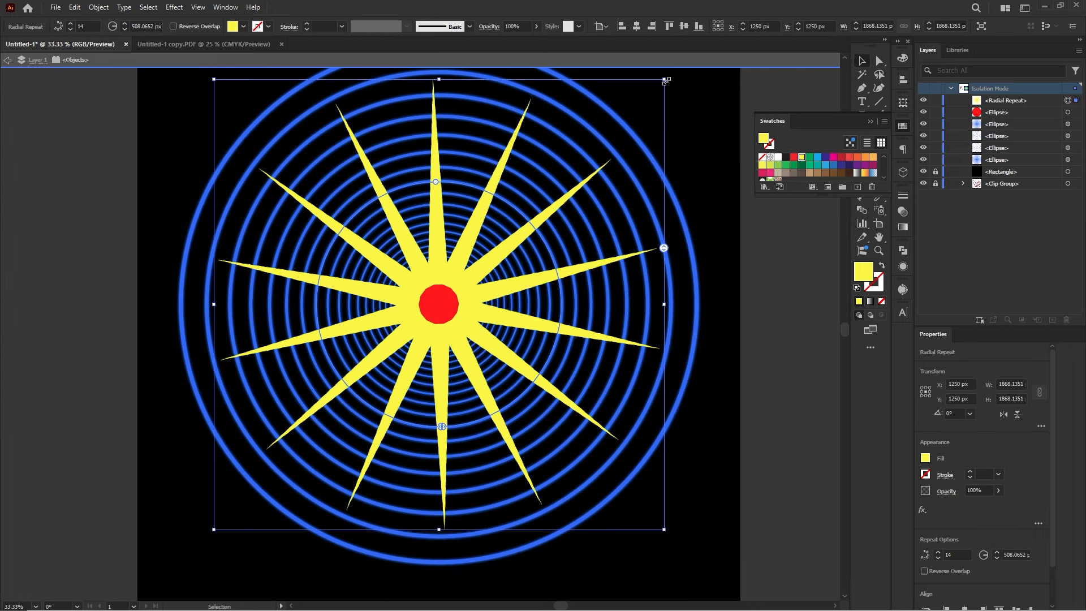
drag(665, 81, 540, 210)
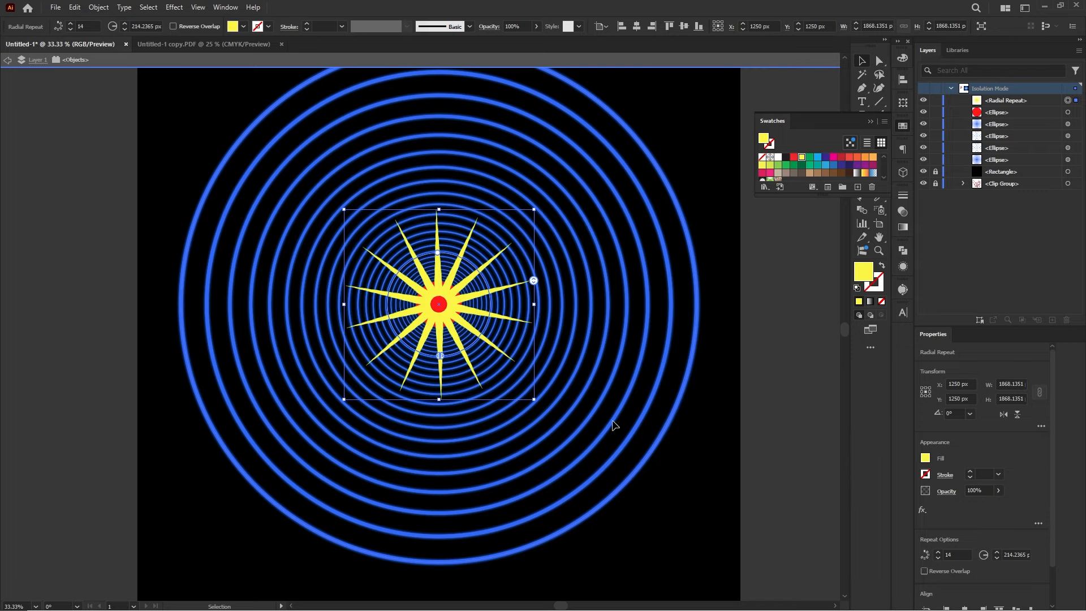
click(673, 474)
- Send the yellow burst one level back behind the red centre circle and deselect it
key(ctrl+space)
drag(445, 308, 466, 291)
click(467, 290)
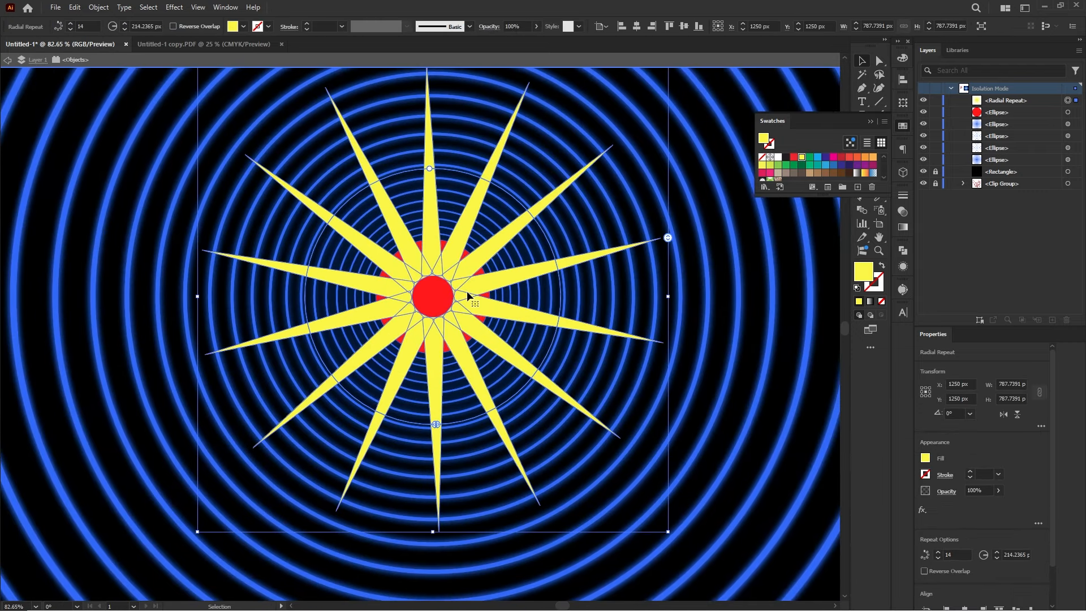
key(ctrl+bracketleft)
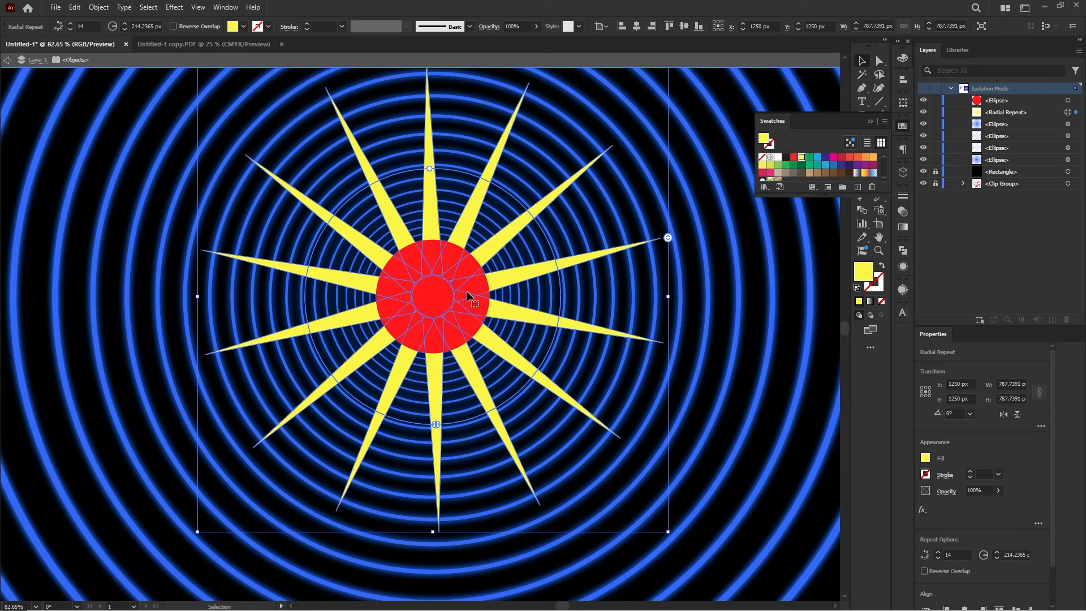
key(ctrl+minus)
key(ctrl+minus)
key(ctrl+minus)
click(733, 410)
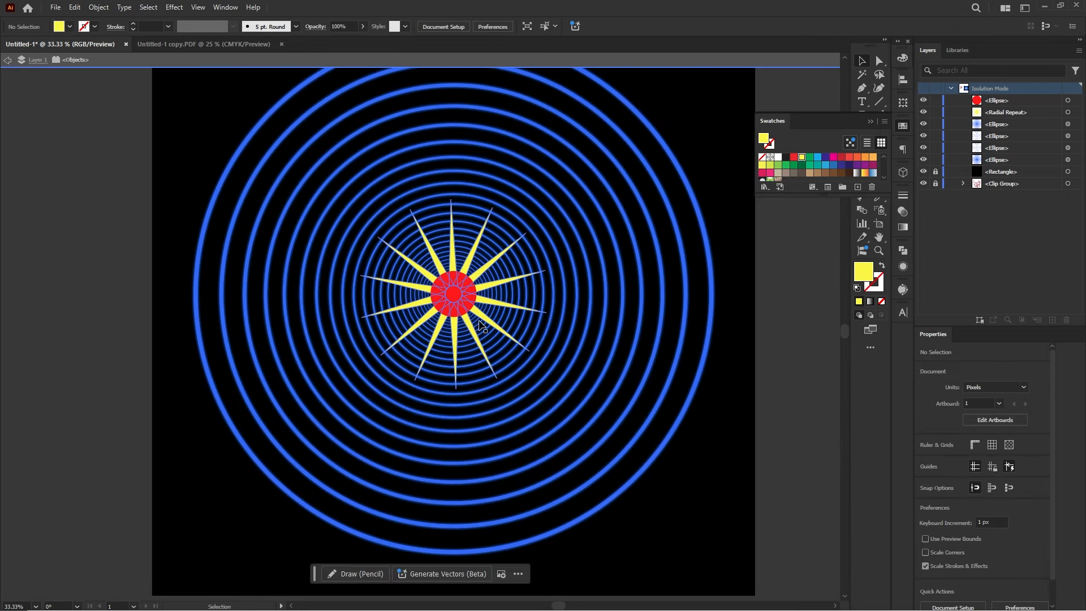
- Enlarge the yellow burst proportionally about its centre to about 1058 px wide and deselect it
click(490, 289)
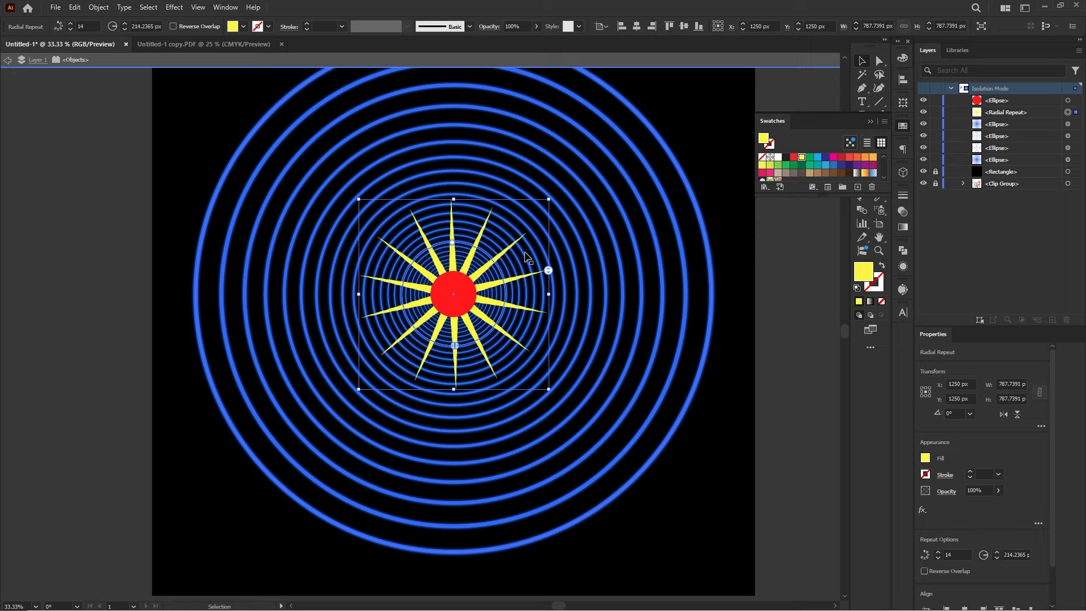
alt+shift+click(552, 197)
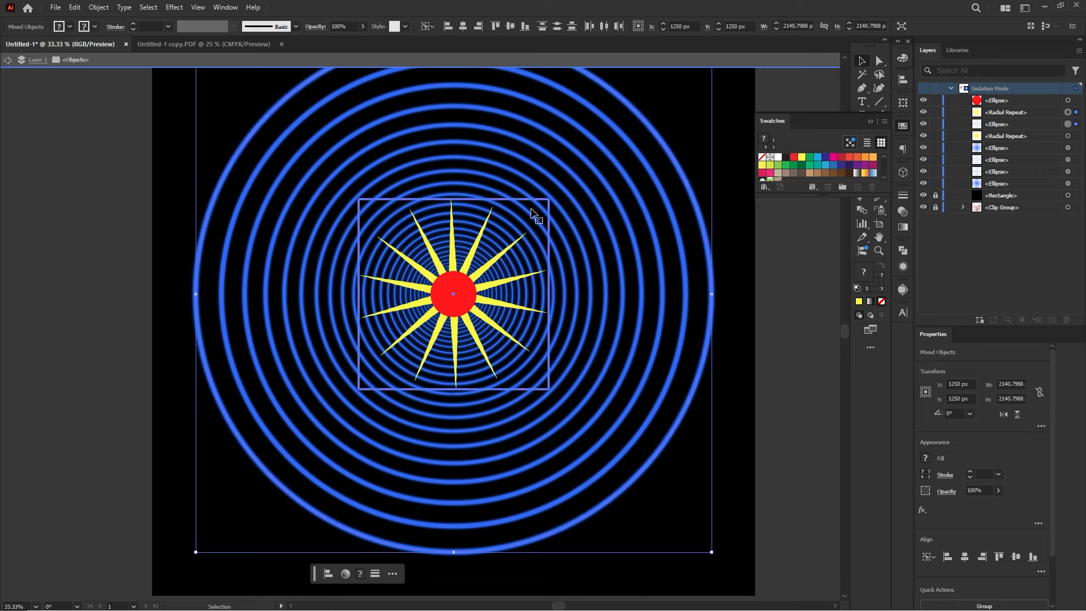
click(465, 303)
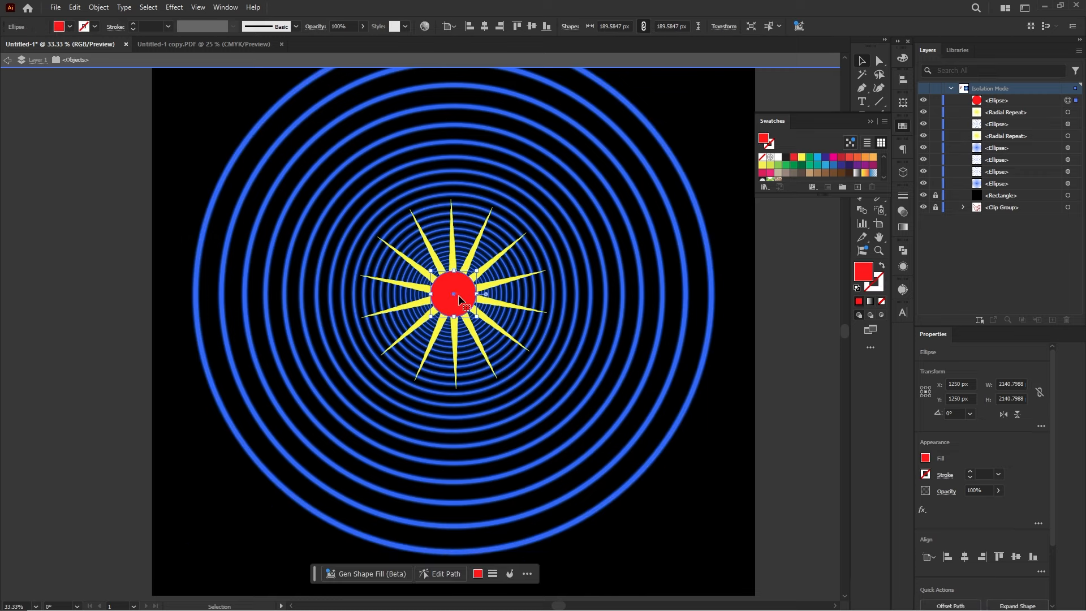
click(504, 307)
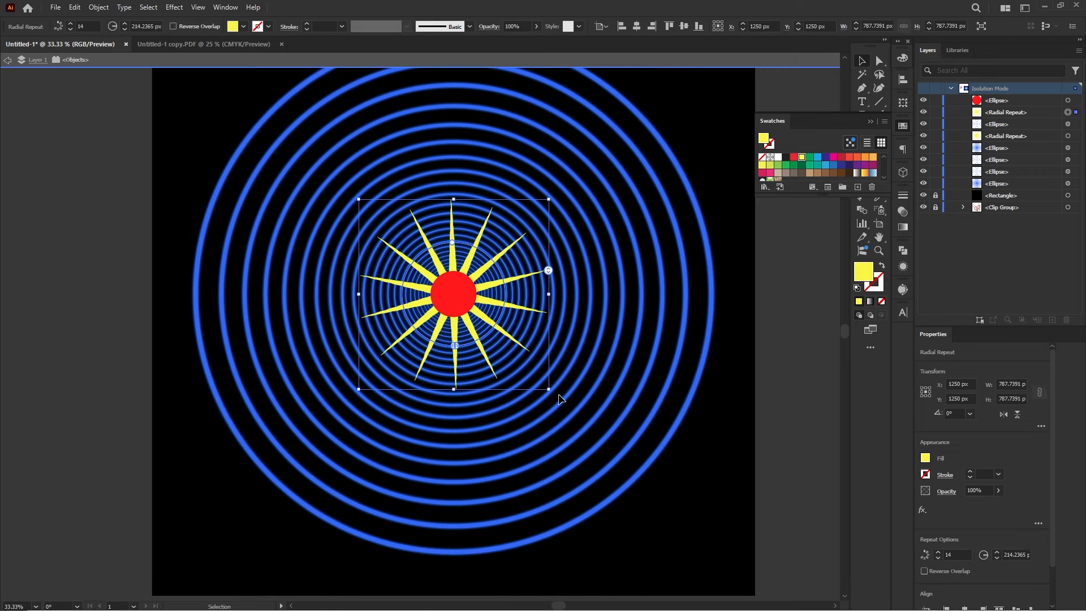
drag(549, 389, 602, 422)
click(816, 477)
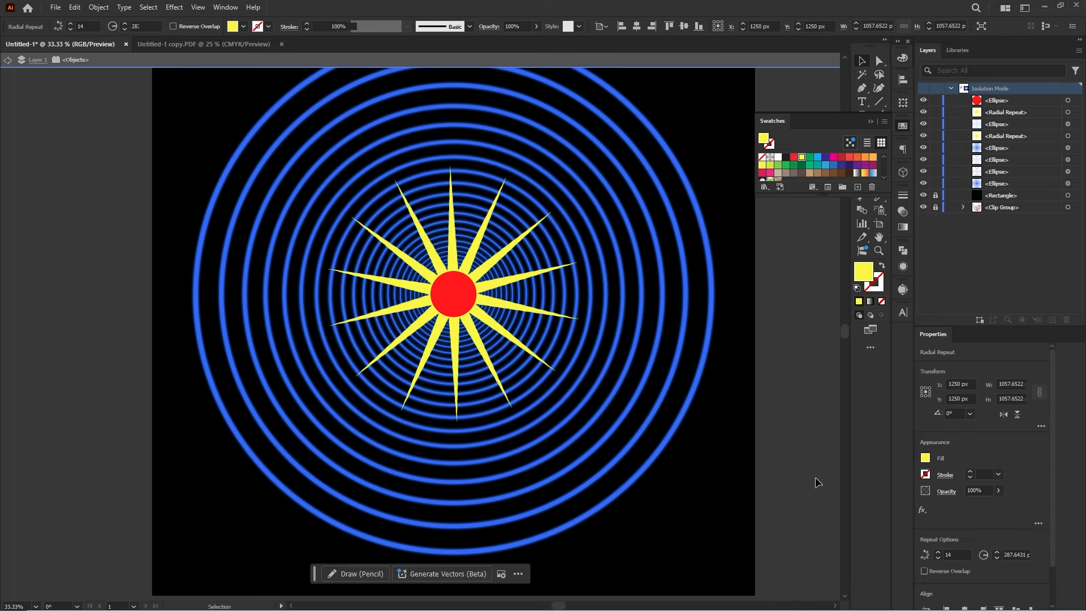
key(ctrl+minus)
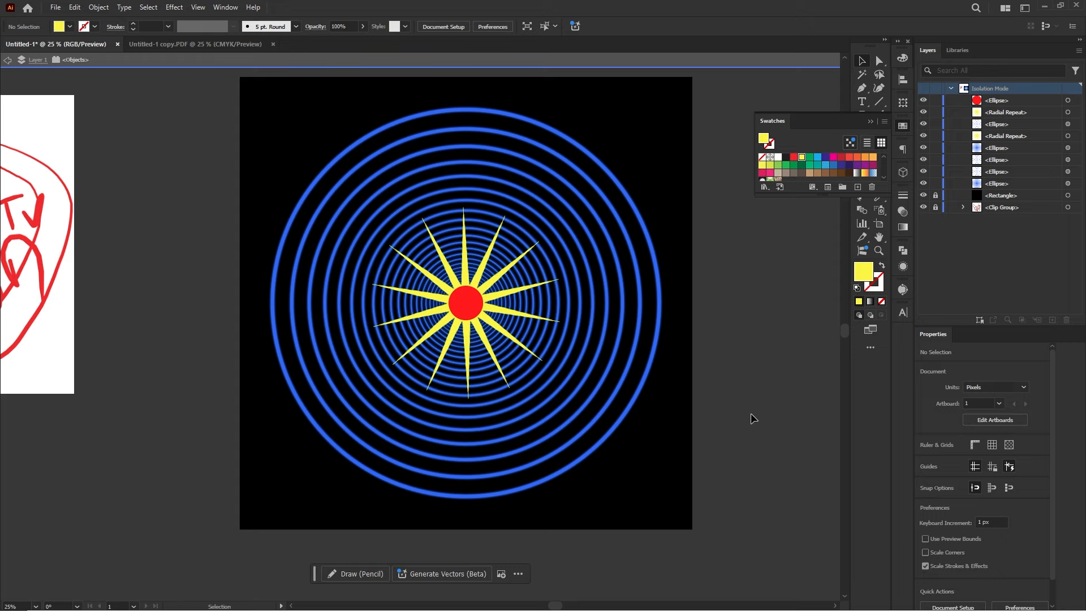
scroll(532, 378, up, 1)
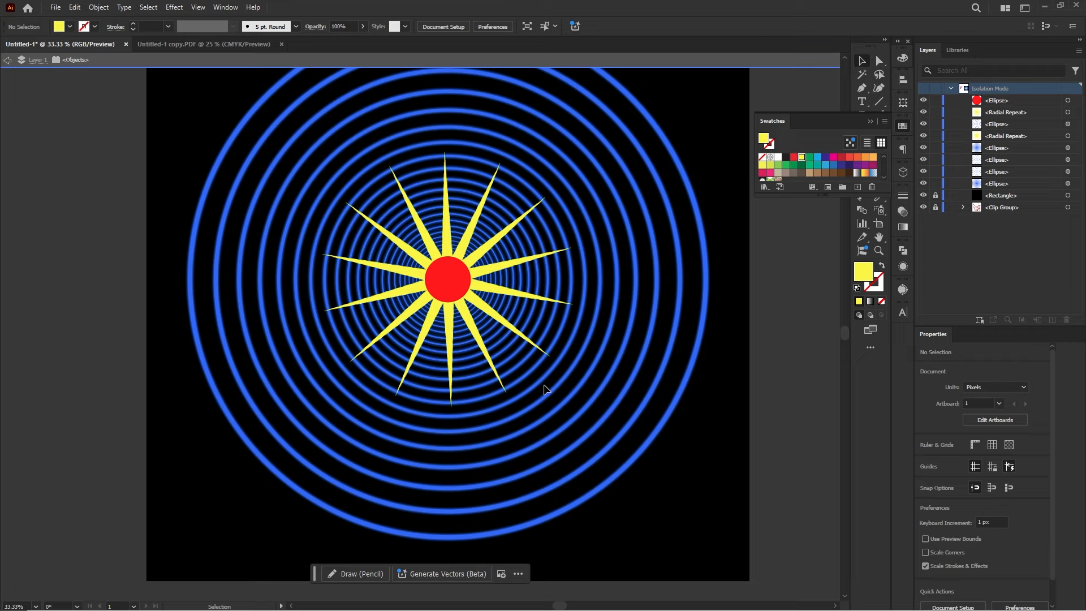
scroll(383, 417, down, 2)
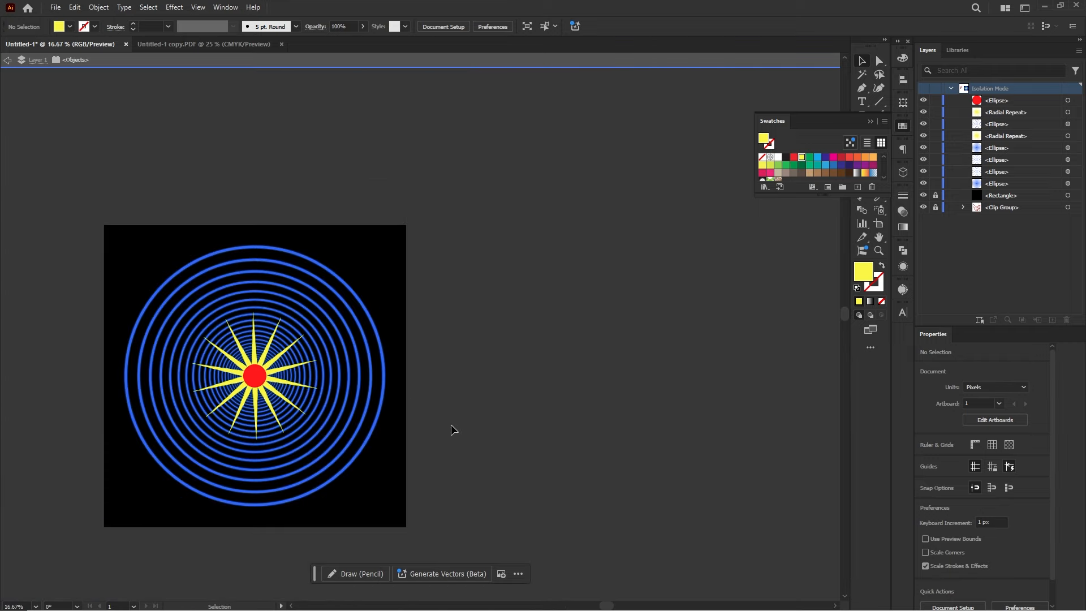
- Add a placeholder text beside the black square and set its font to SR-Tamil057
key(t)
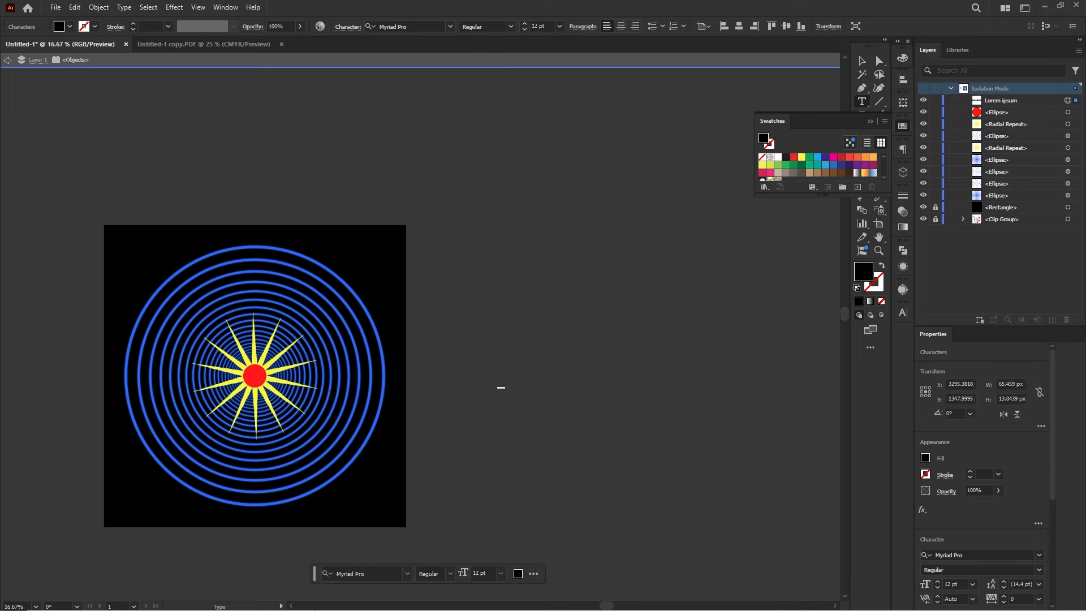
click(451, 27)
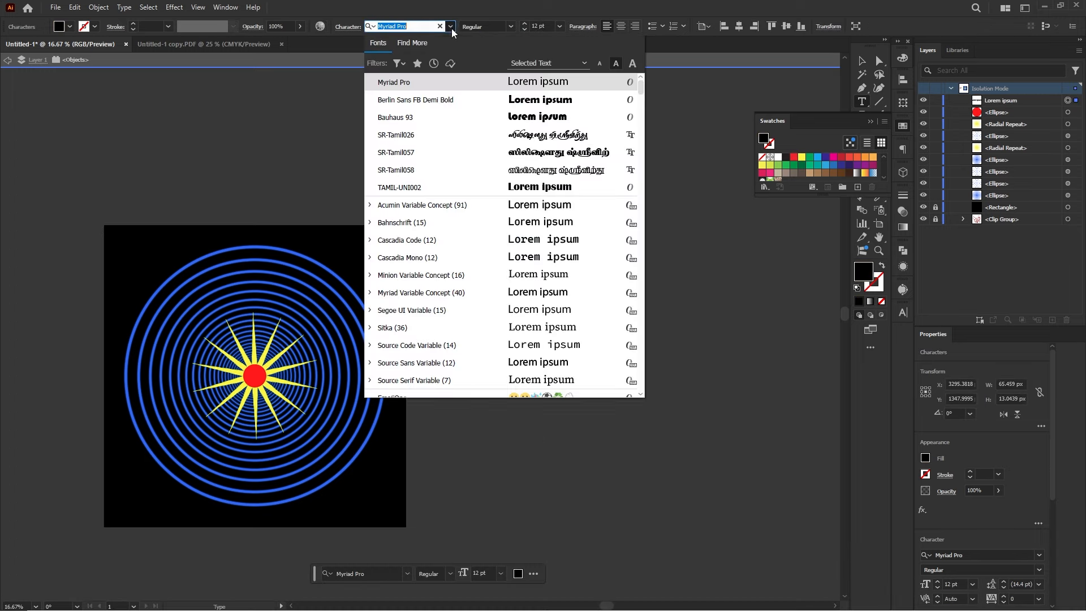
text(sr)
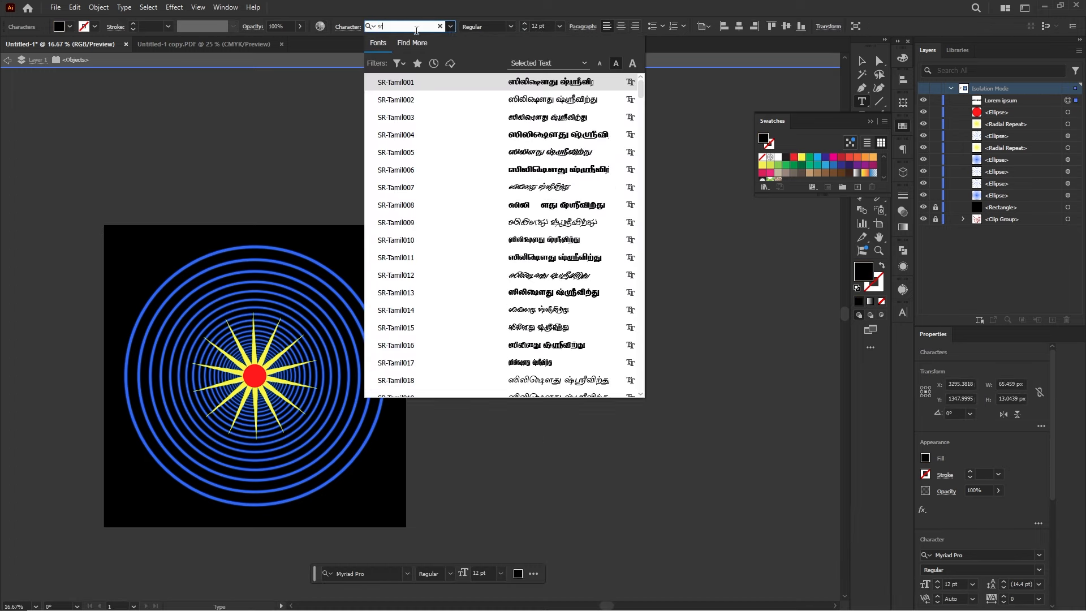
scroll(421, 198, down, 14)
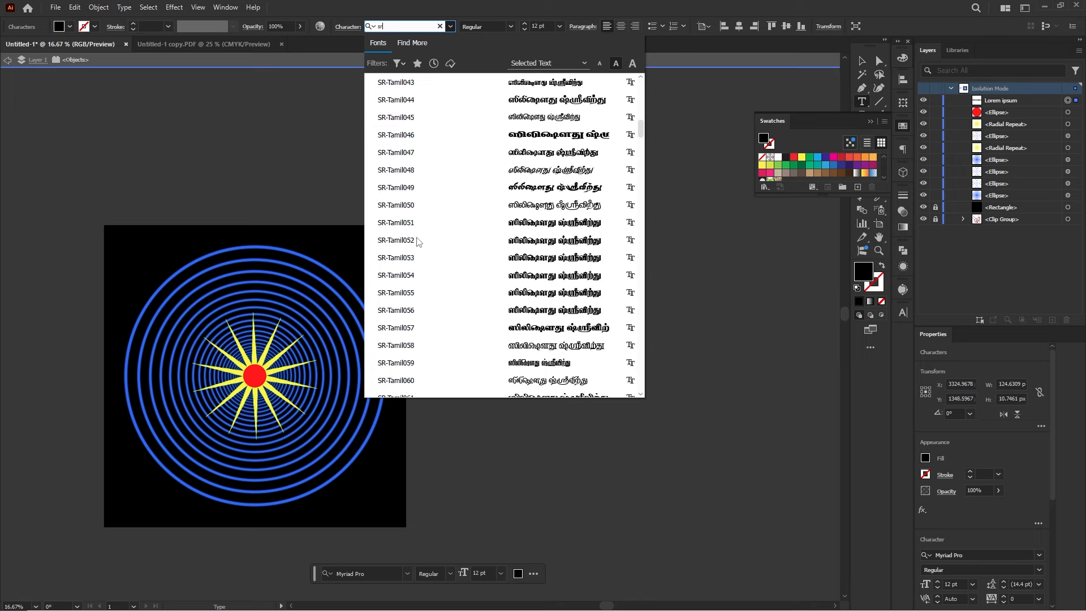
click(412, 332)
scroll(510, 394, up, 5)
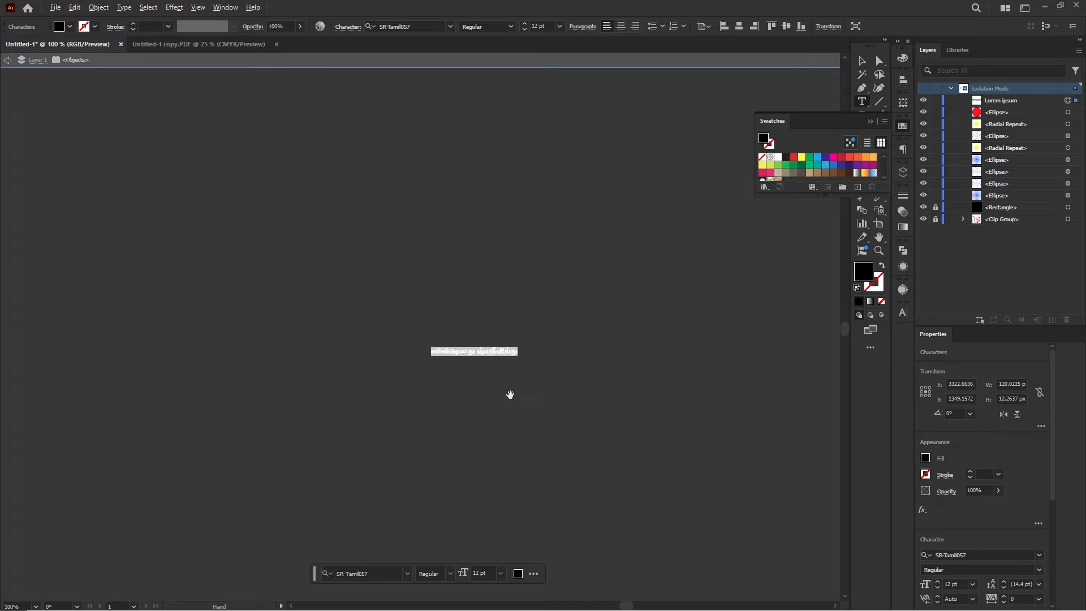
- Set the placeholder text's size to 250 pt and move it closer to the black square
click(560, 26)
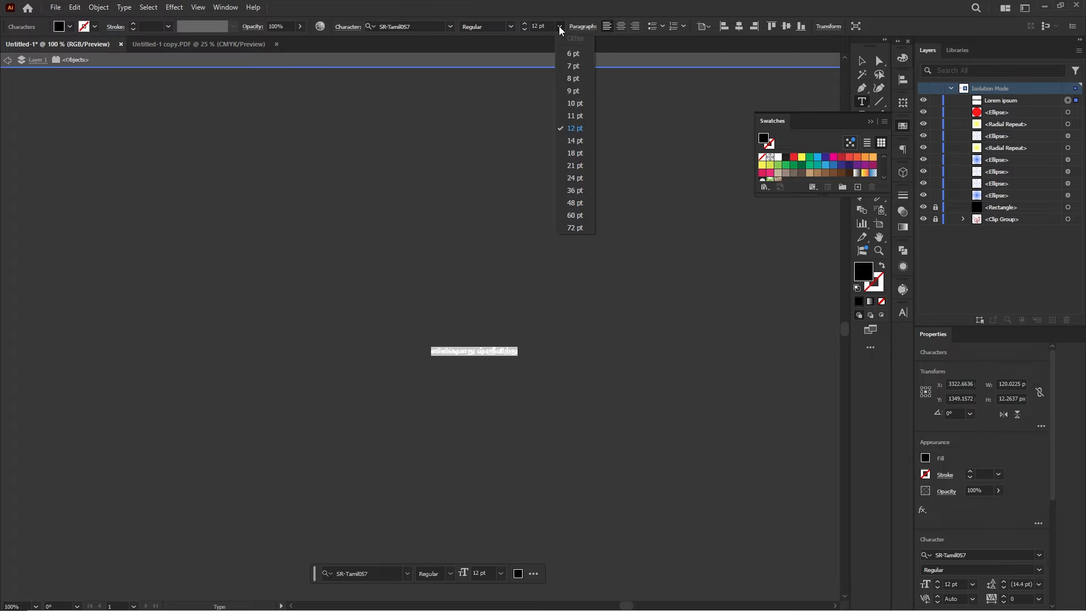
click(581, 223)
scroll(561, 246, down, 1)
scroll(561, 246, down, 1)
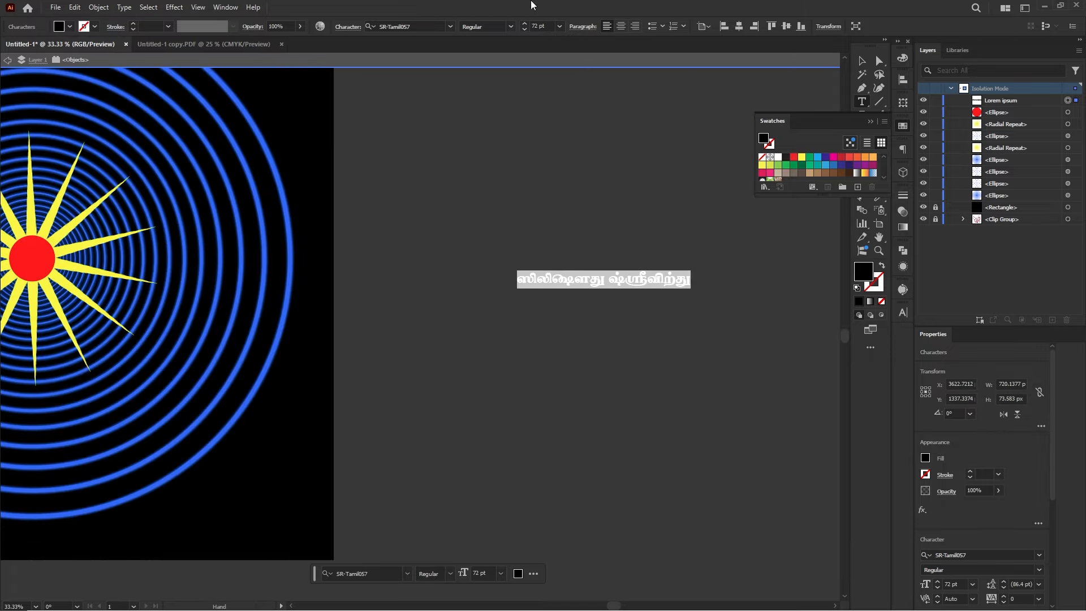
click(549, 24)
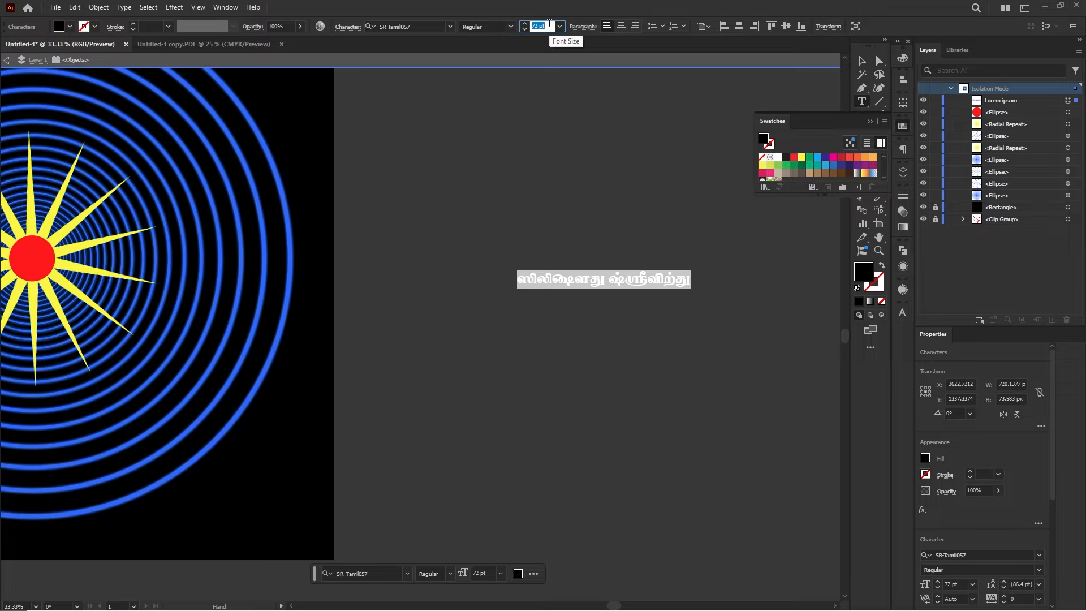
text(250)
key(Return)
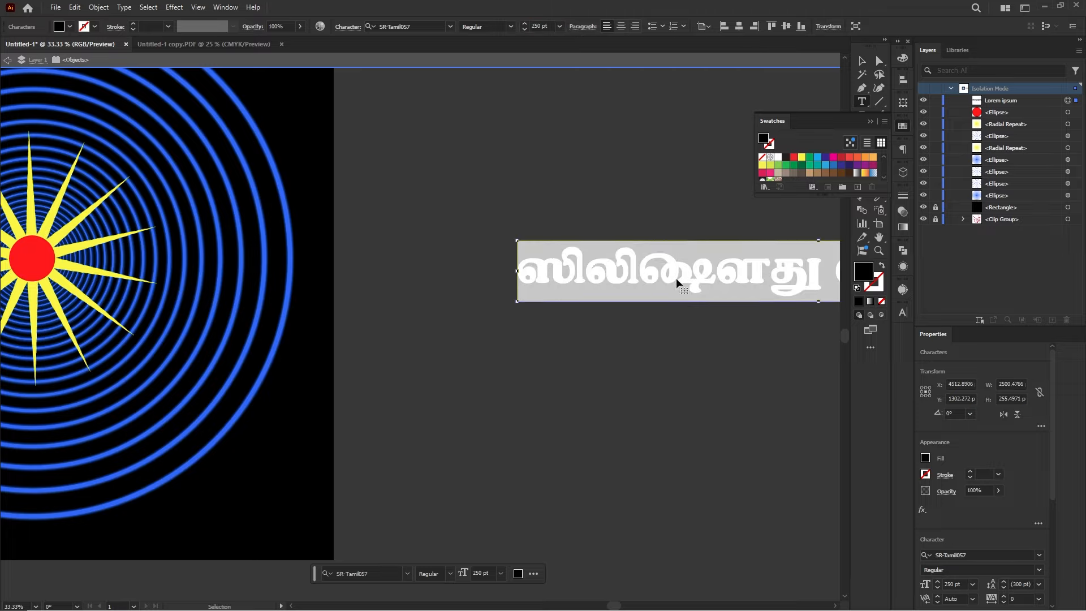
drag(637, 292, 519, 337)
key(ctrl+a)
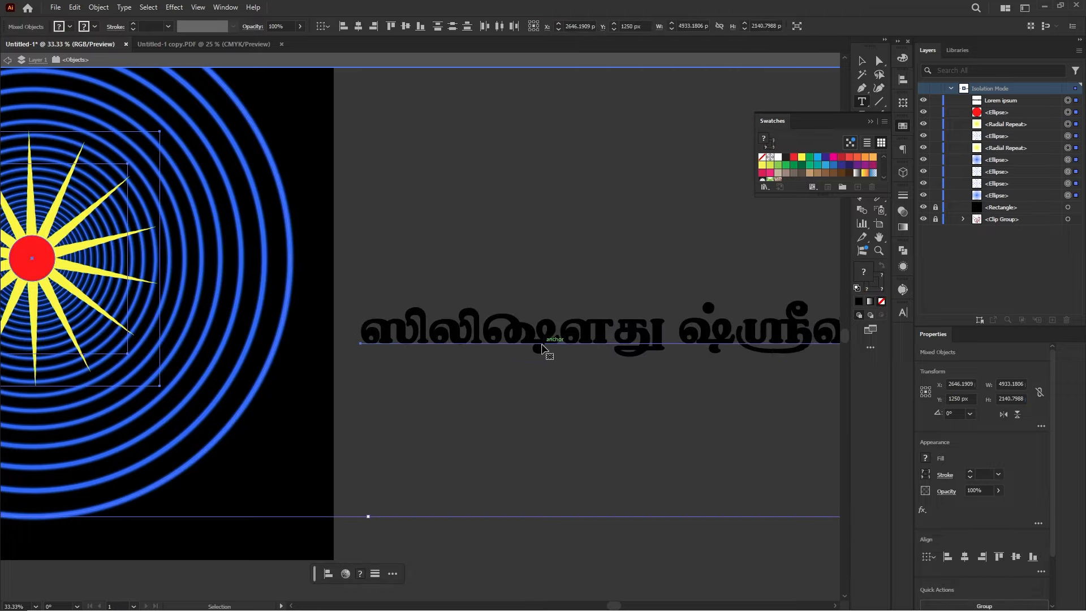
key(ctrl+d)
key(ctrl+d)
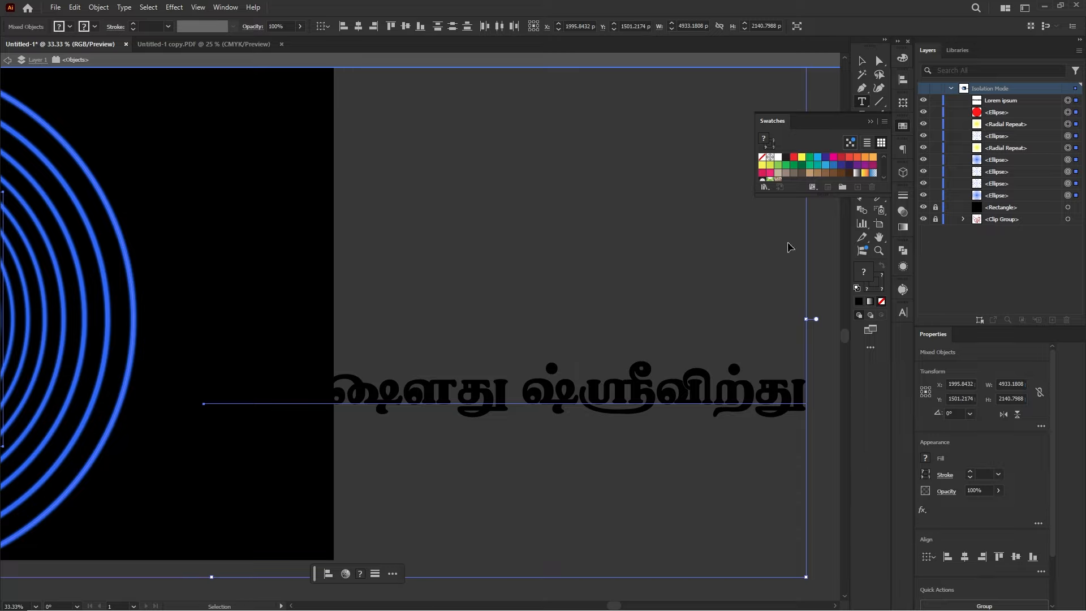
key(ctrl+z)
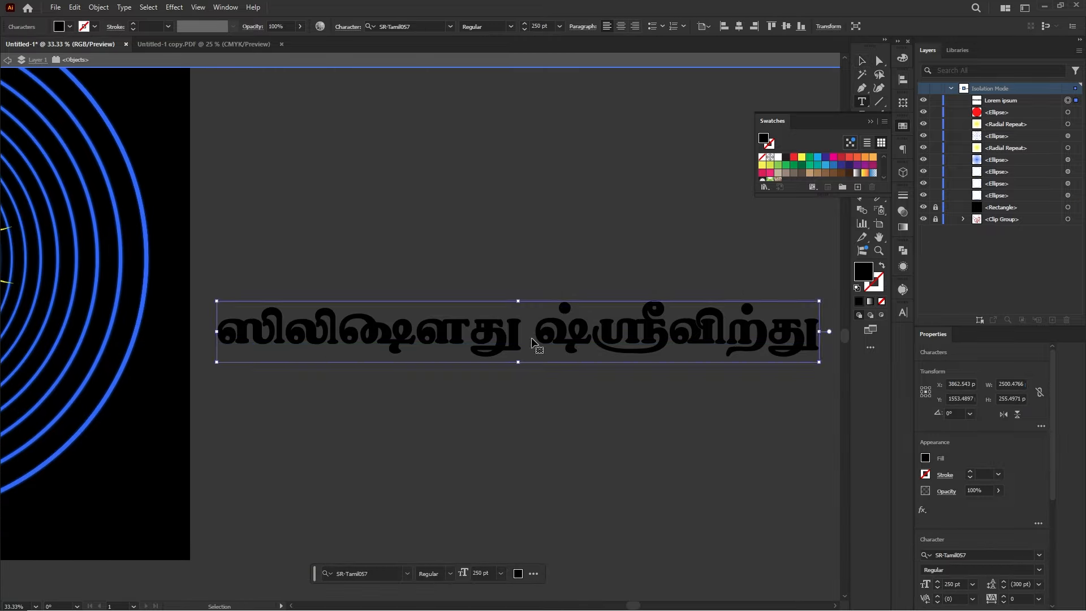
- Replace the placeholder text with the Tamil word "காநதா" and finish editing it
key(Return)
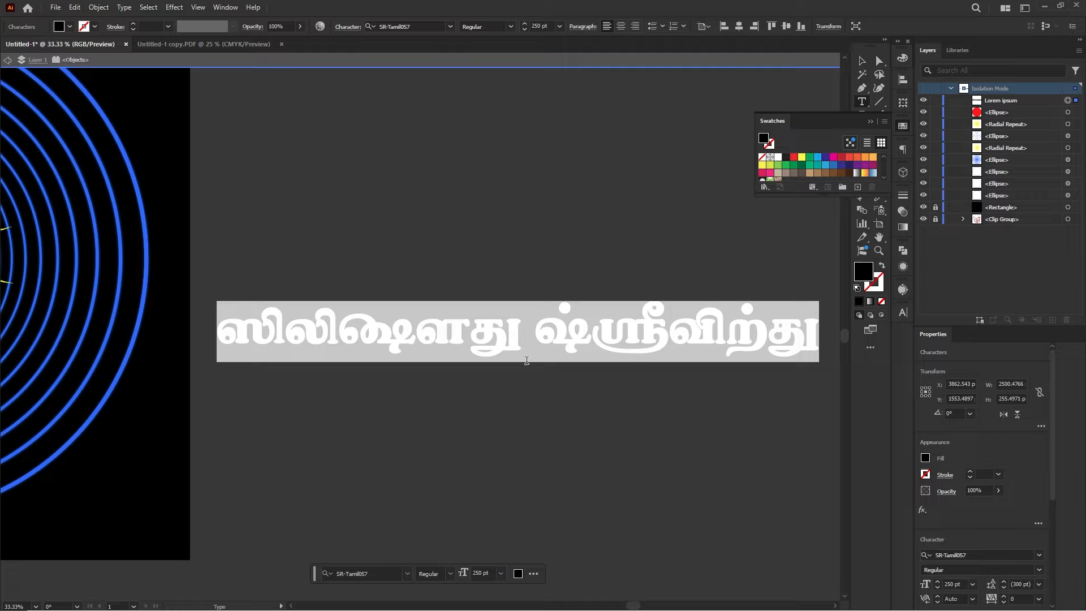
text(கா)
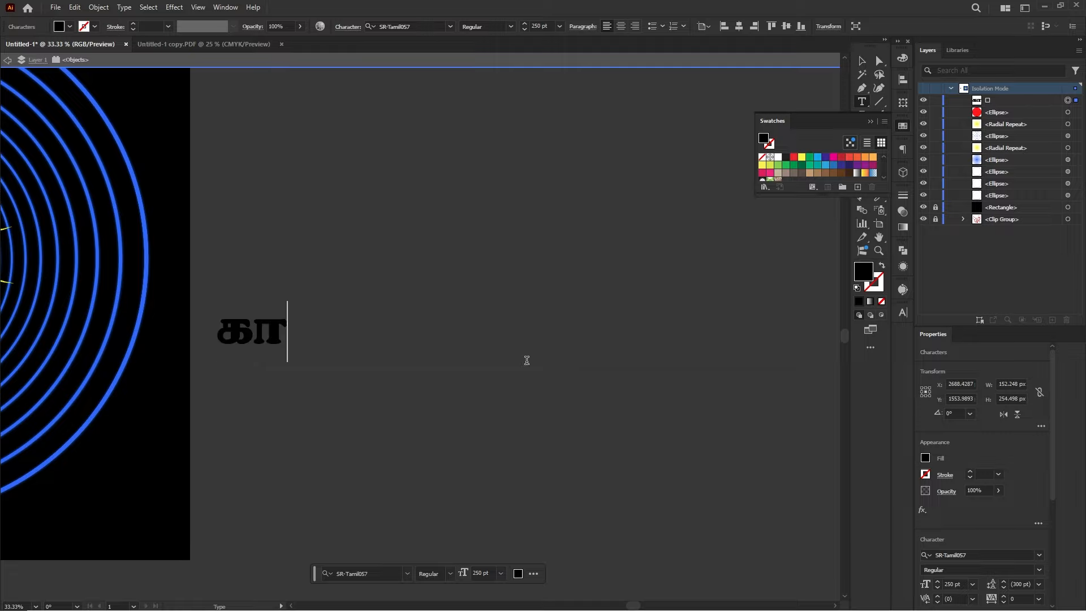
text(ந்)
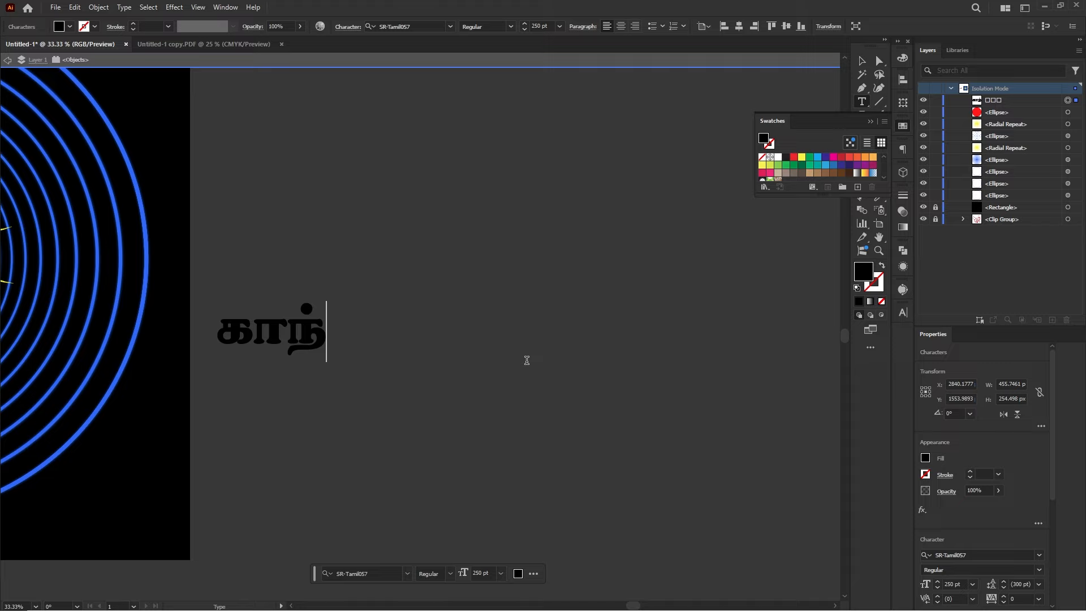
key(BackSpace)
key(BackSpace)
text(நதா)
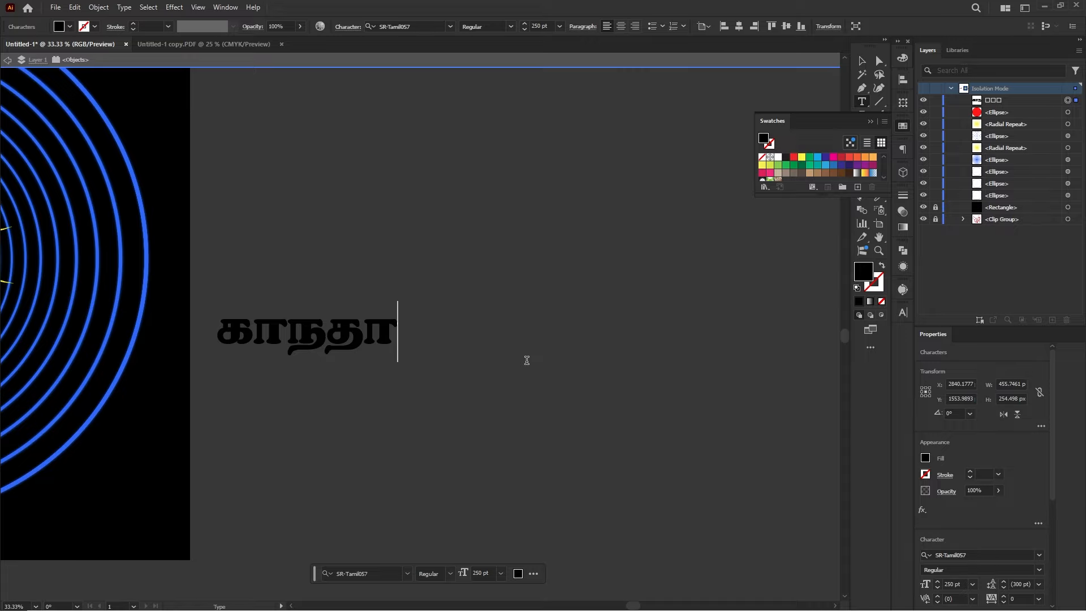
click(861, 60)
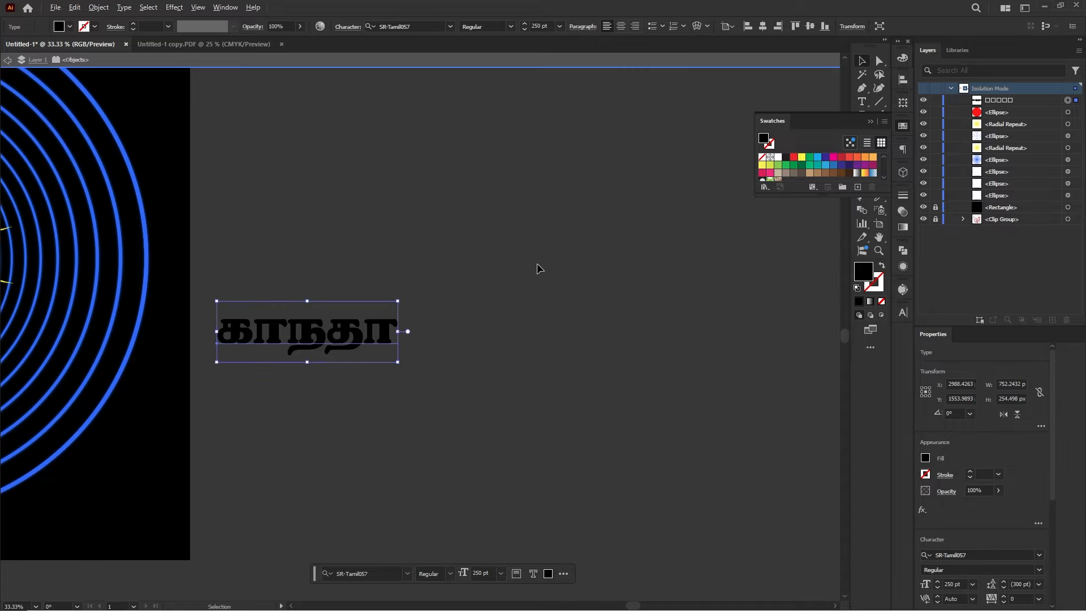
- Enlarge the Tamil title proportionally to about 2044 px wide and place it across the rings just below the red circle
scroll(537, 268, down, 4)
drag(536, 328, 538, 328)
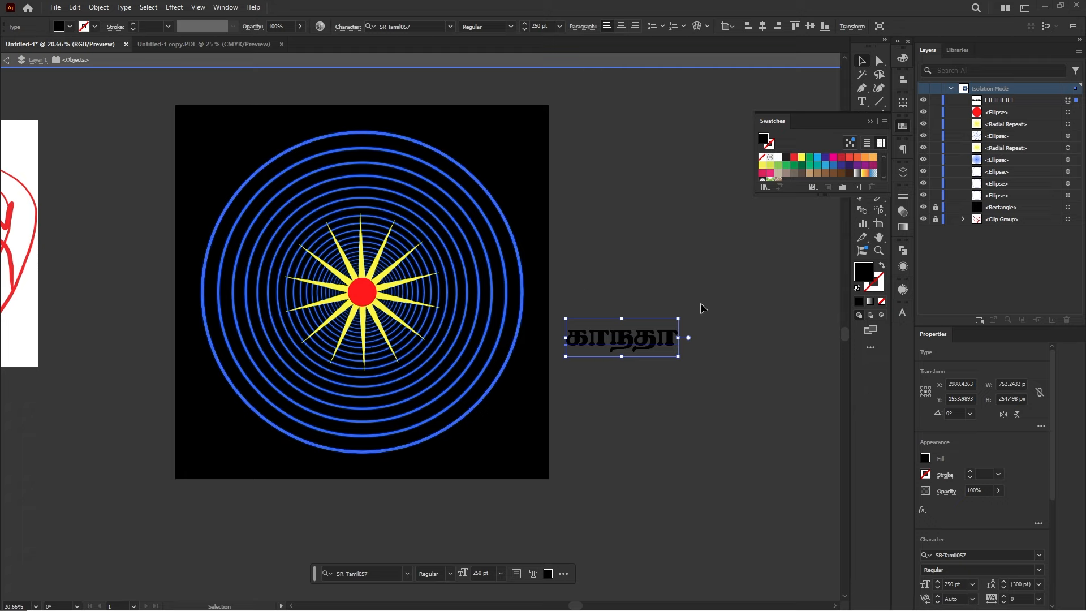
drag(679, 319, 779, 287)
drag(704, 338, 446, 320)
click(515, 277)
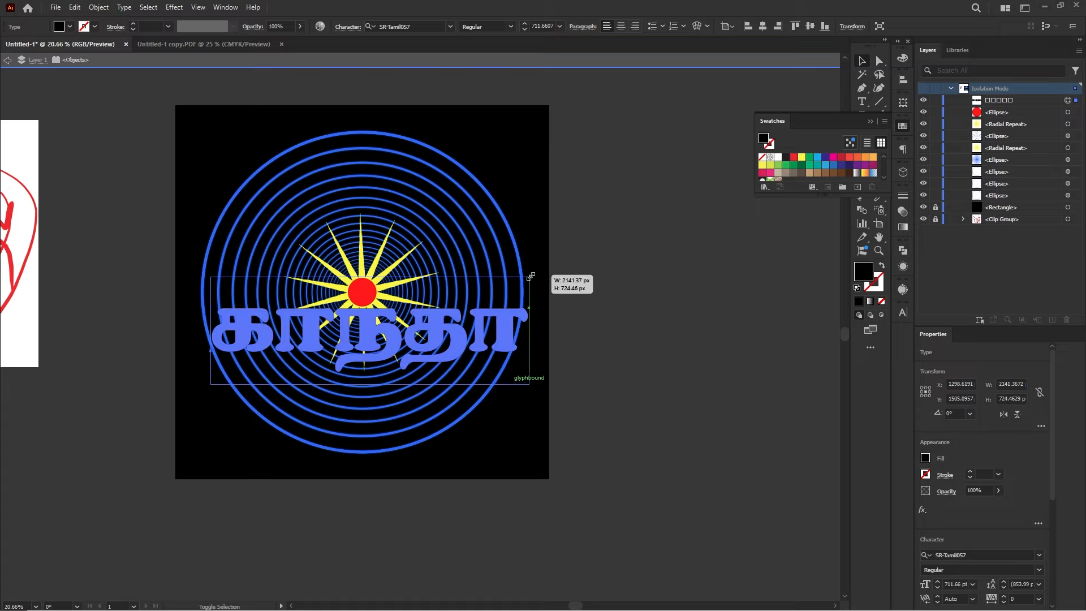
drag(515, 277, 523, 275)
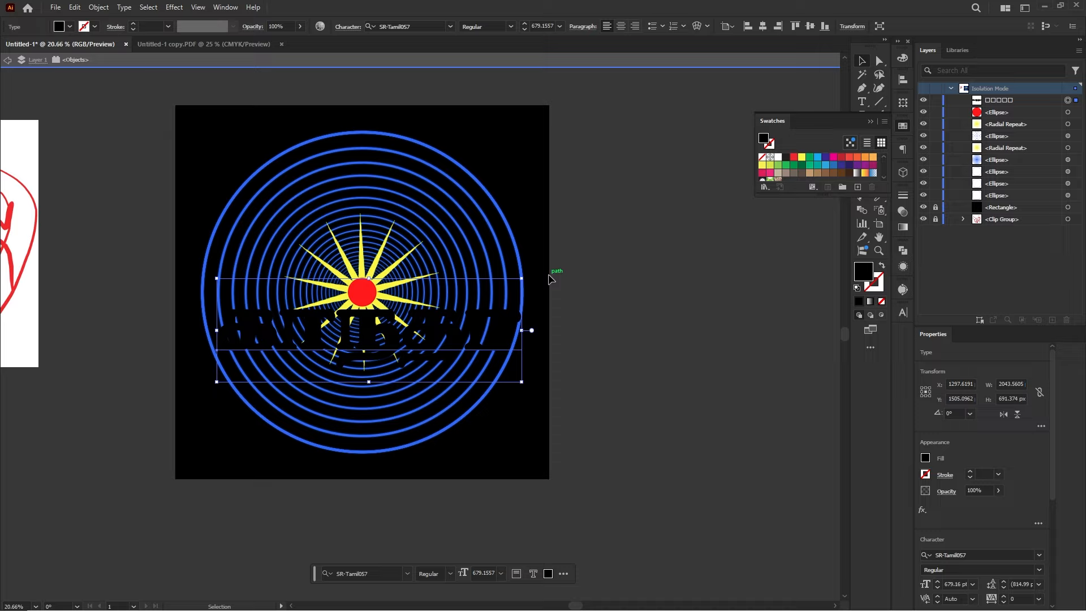
- Nudge the title about 13 px left and 14 px up to centre it over the rings, and deselect it
key(shift+Left)
key(shift+Up)
key(Left)
key(Left)
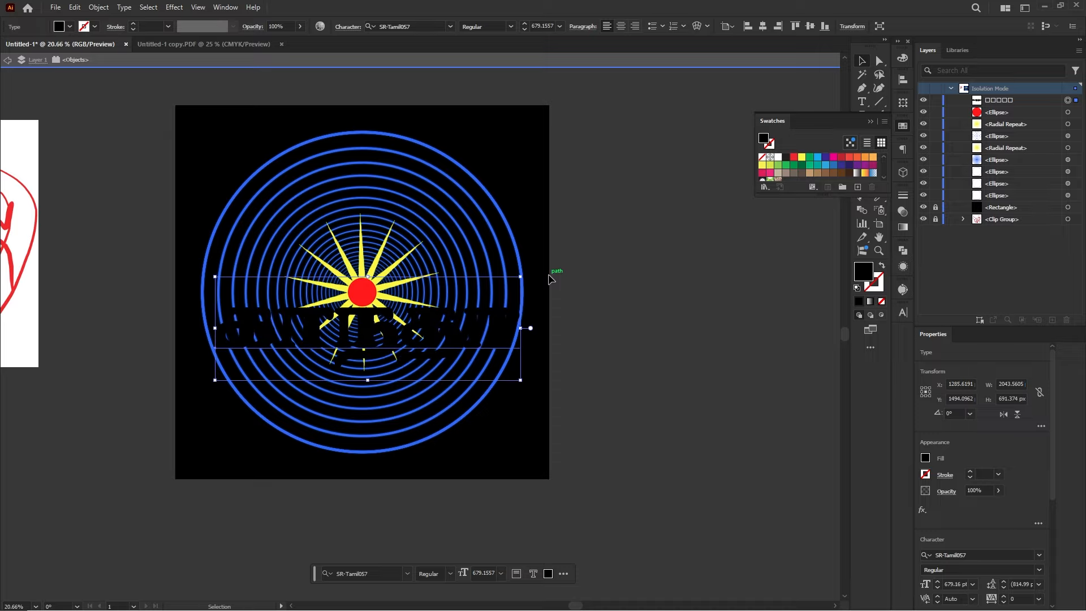
key(Up)
key(Up)
key(Up)
key(Down)
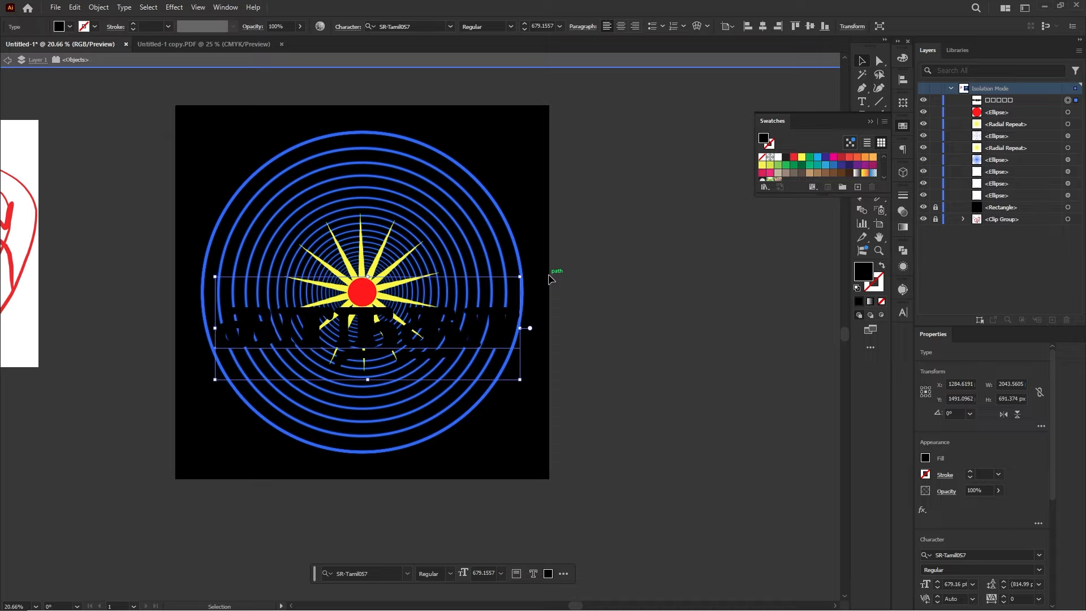
click(647, 313)
scroll(256, 354, up, 2)
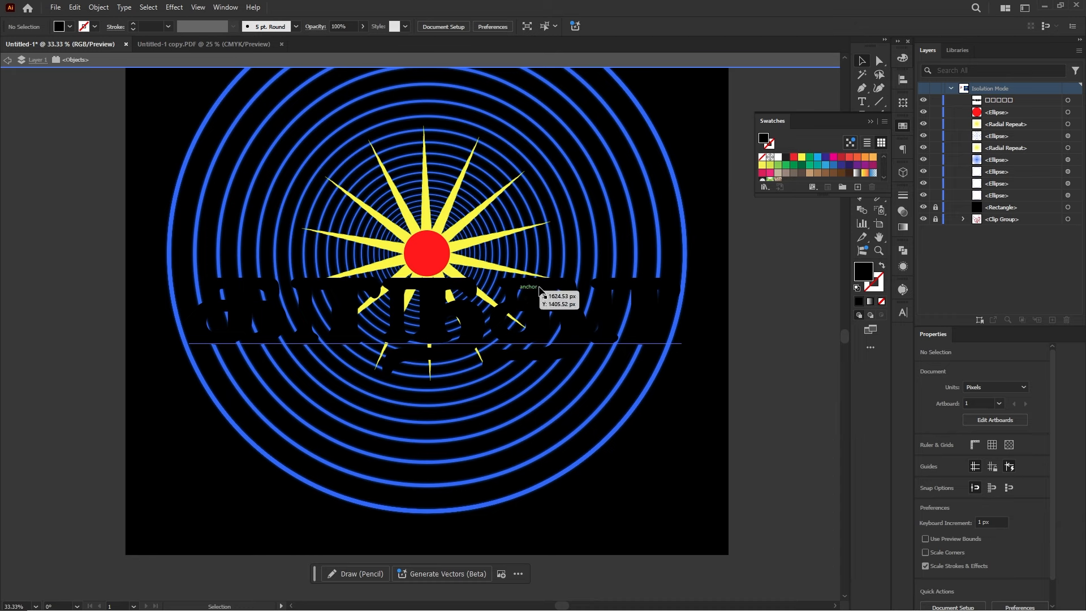
drag(629, 220, 607, 274)
key(a)
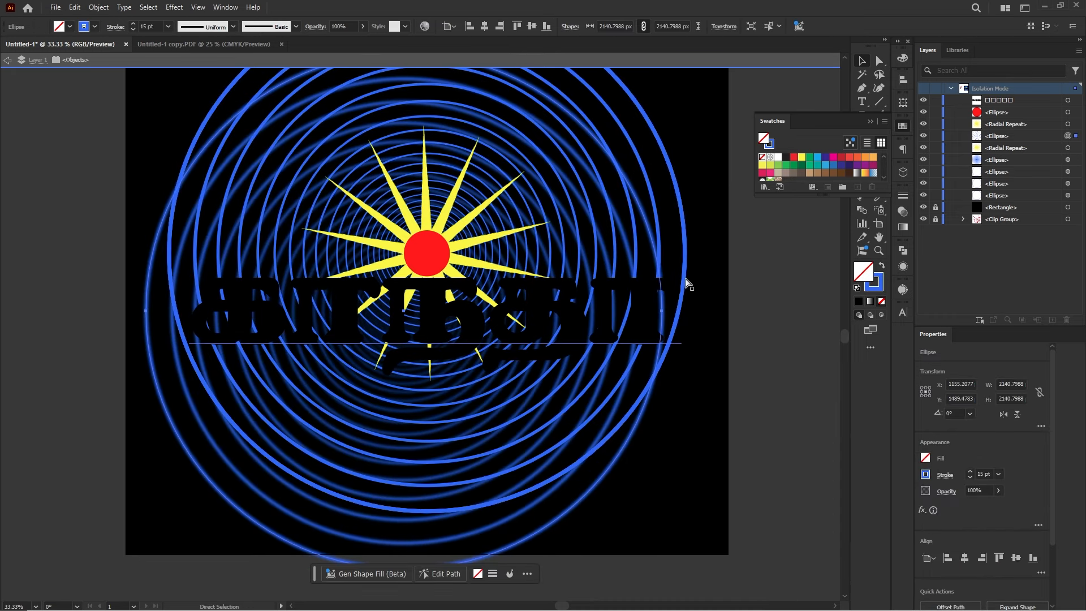
key(ctrl+z)
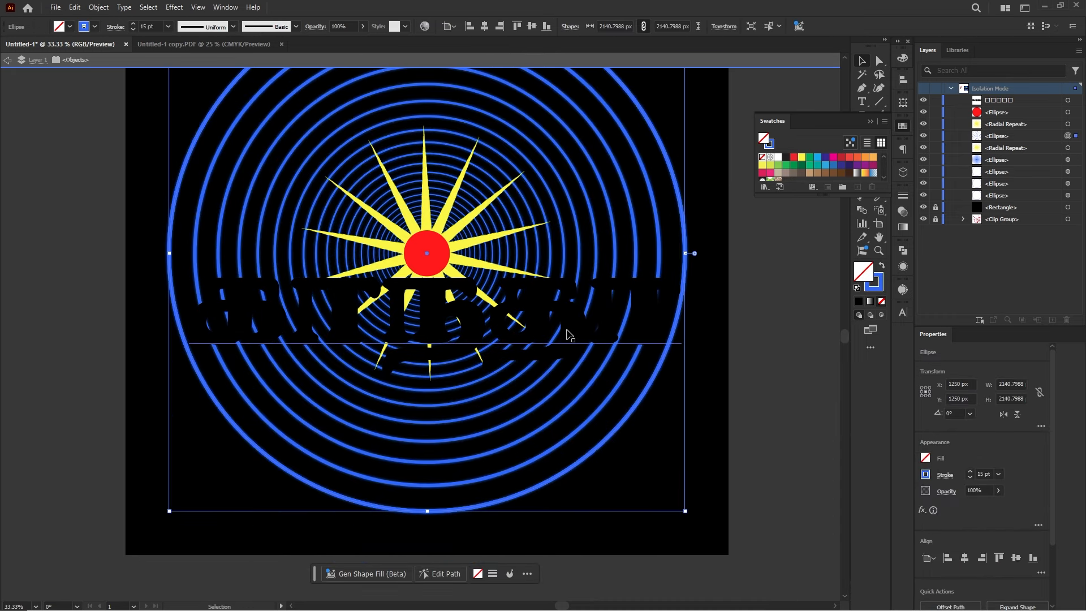
click(559, 311)
click(666, 353)
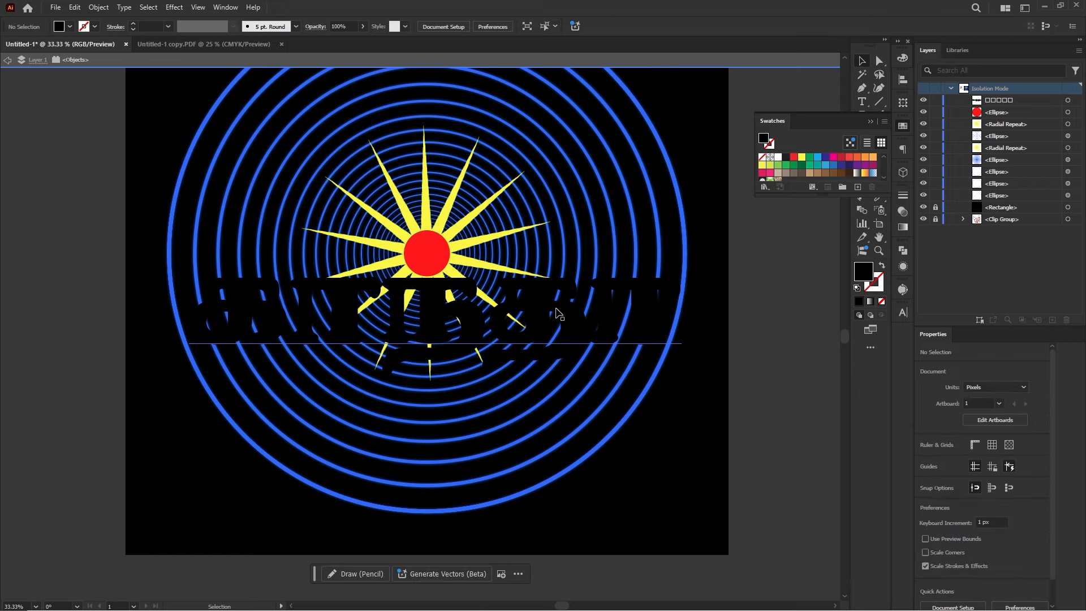
- Select the Tamil title and set its fill colour to red FF0000
drag(543, 300, 506, 341)
click(505, 343)
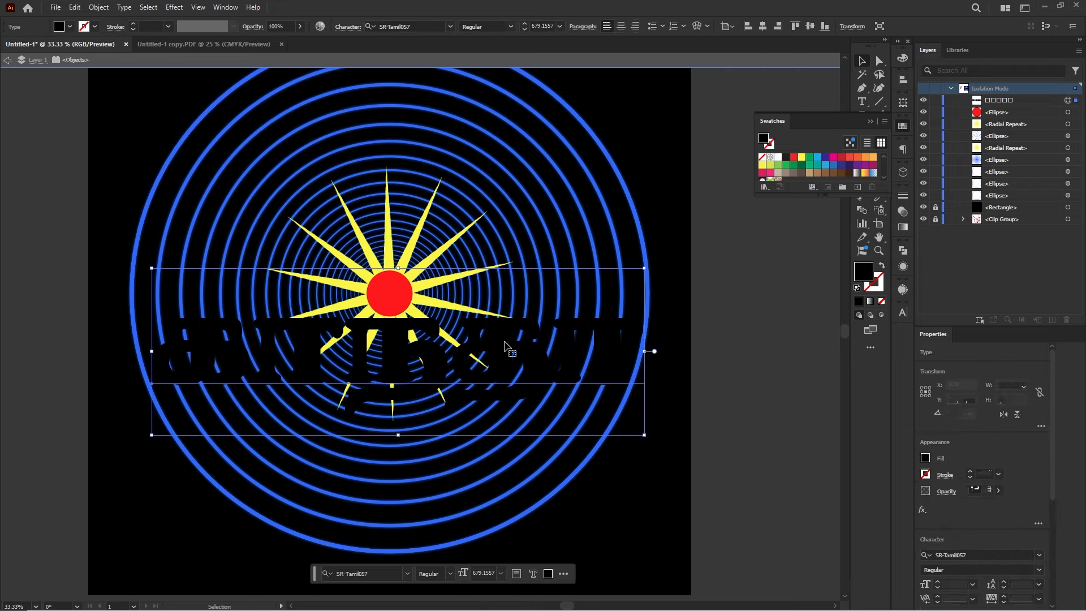
double_click(865, 273)
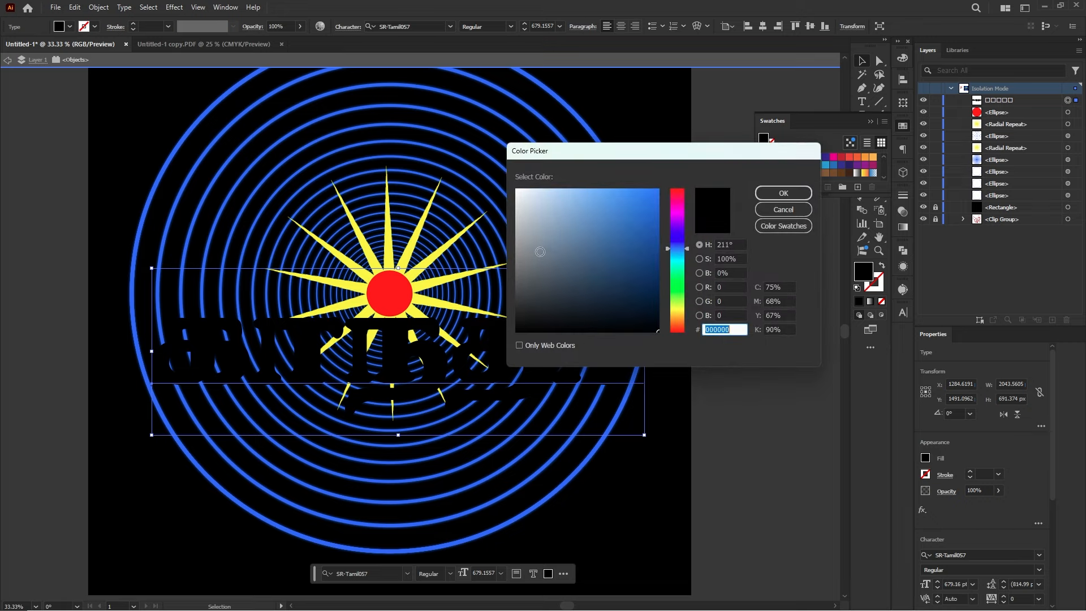
text(FF0000)
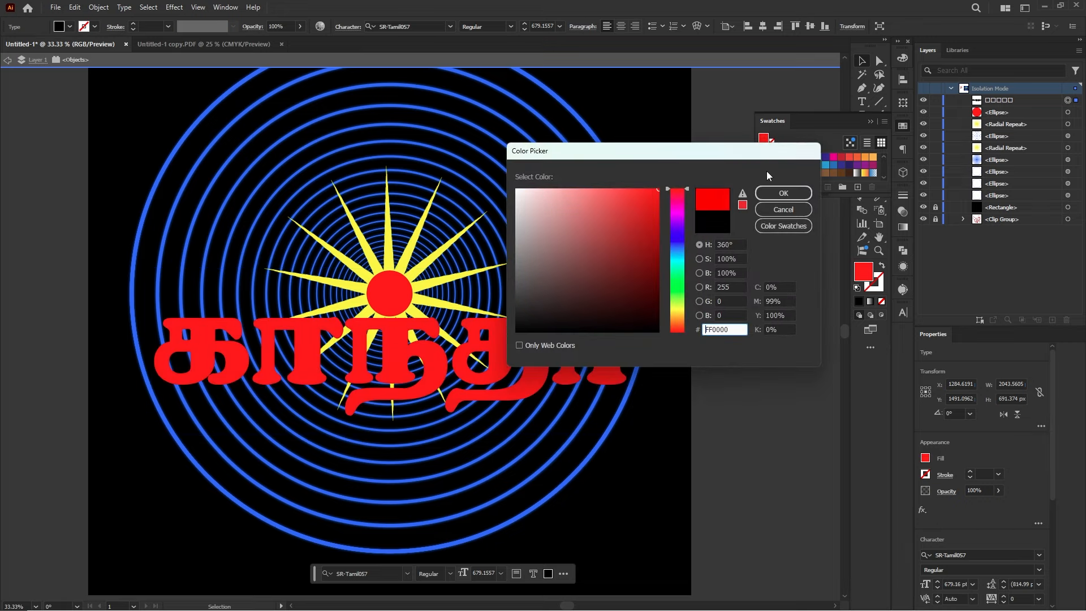
click(780, 194)
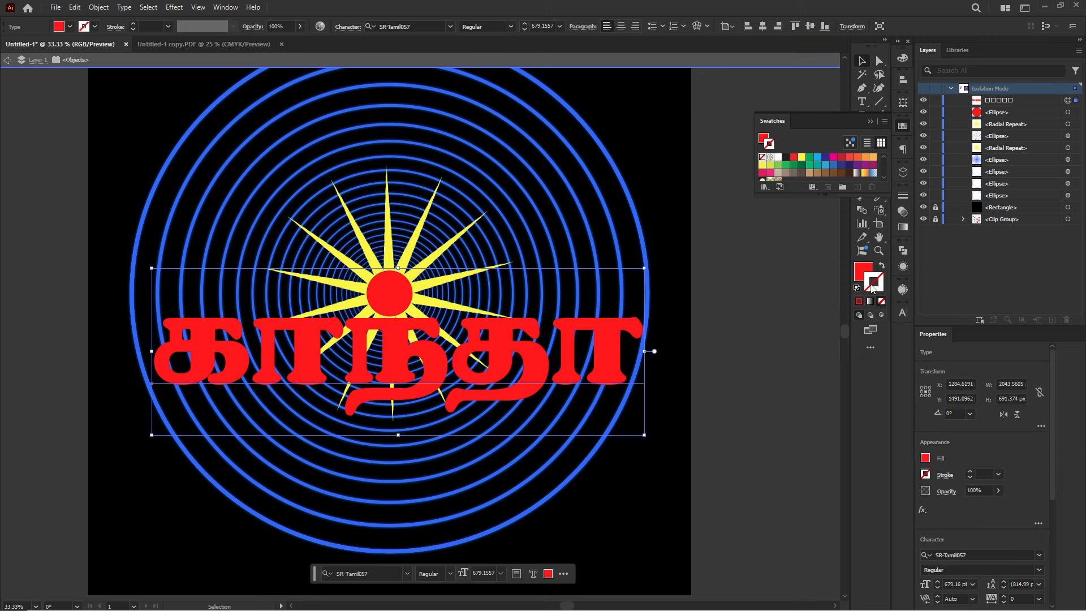
- Try a 35 pt bright yellow stroke on the Tamil title and remove it again
double_click(871, 286)
click(682, 309)
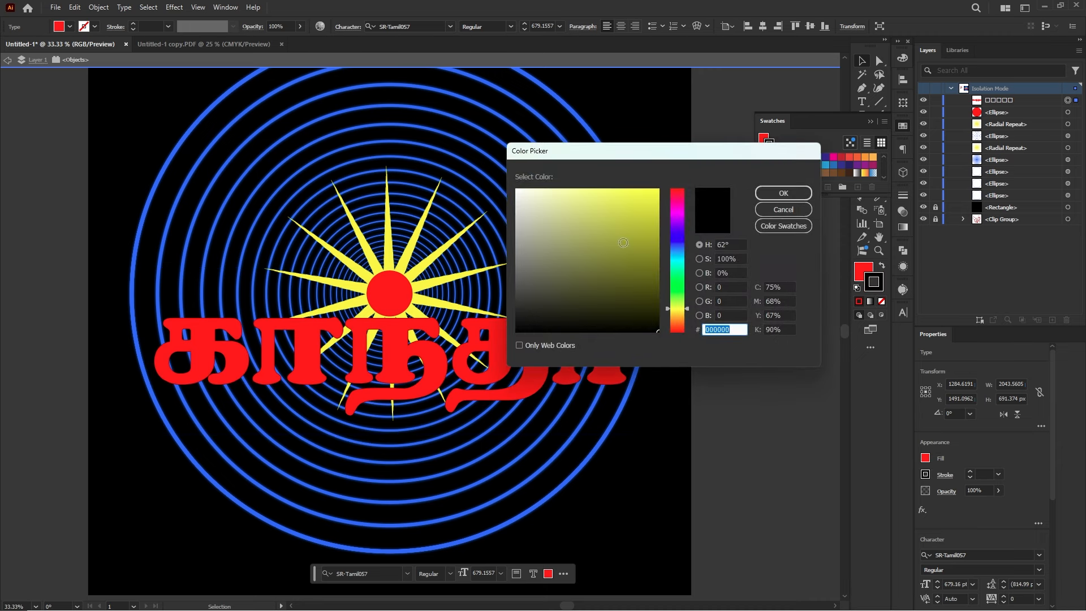
drag(622, 242, 657, 189)
click(783, 194)
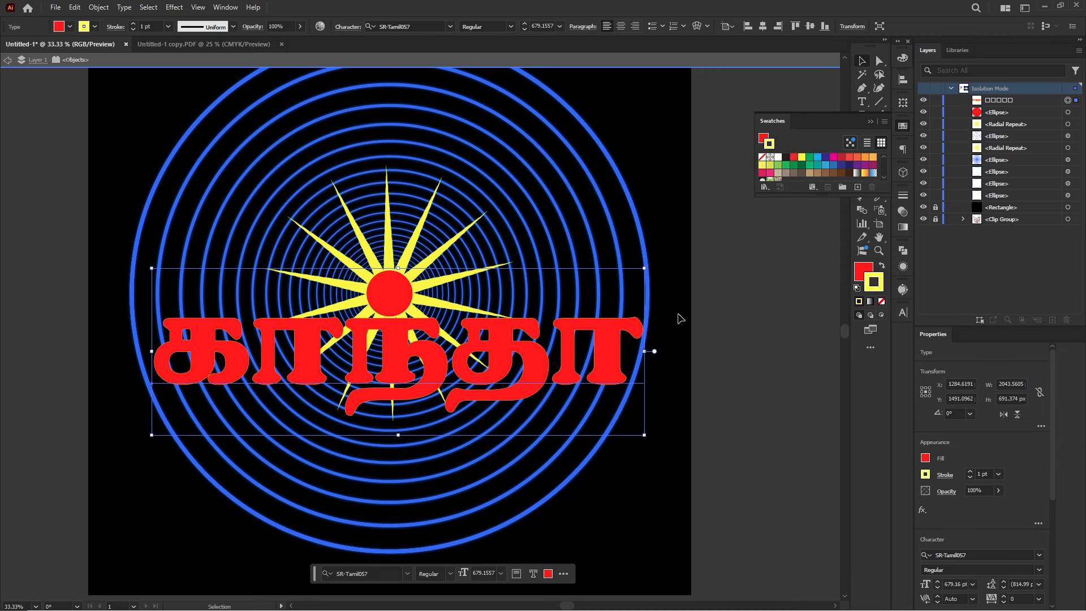
click(133, 23)
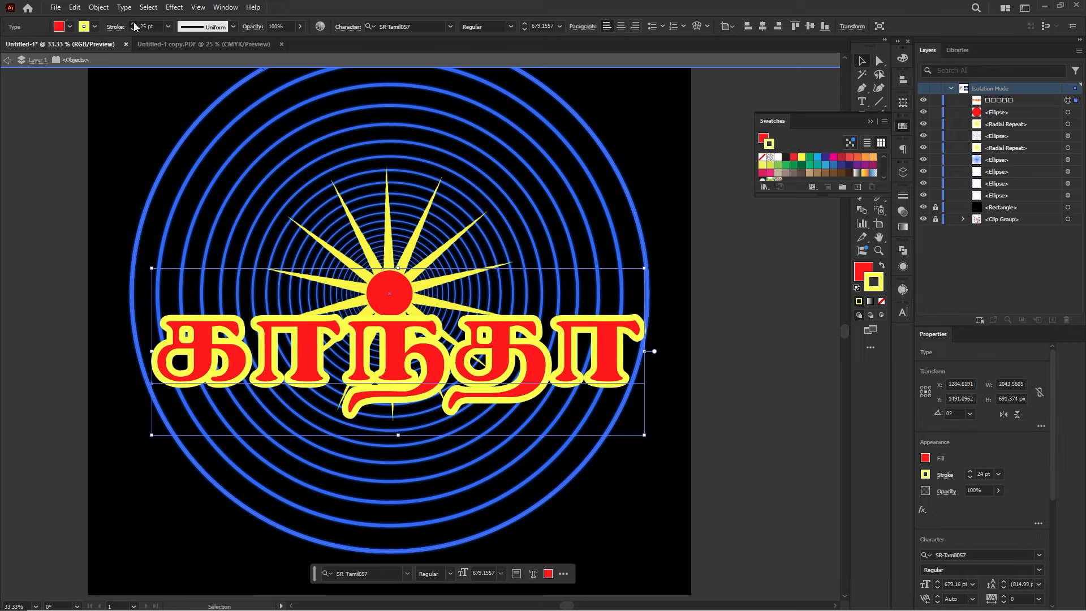
click(134, 23)
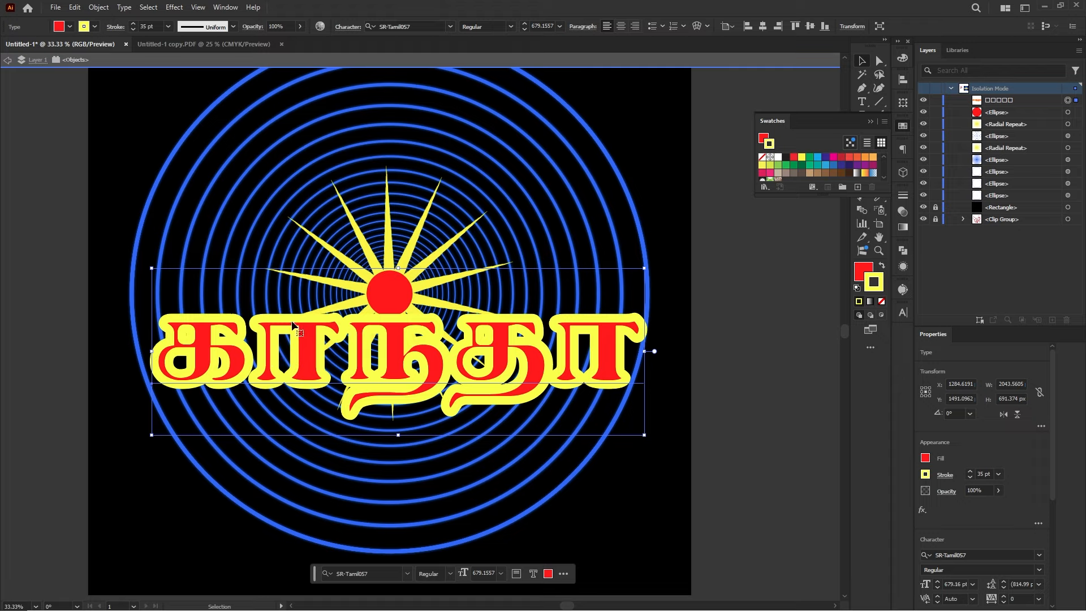
click(881, 302)
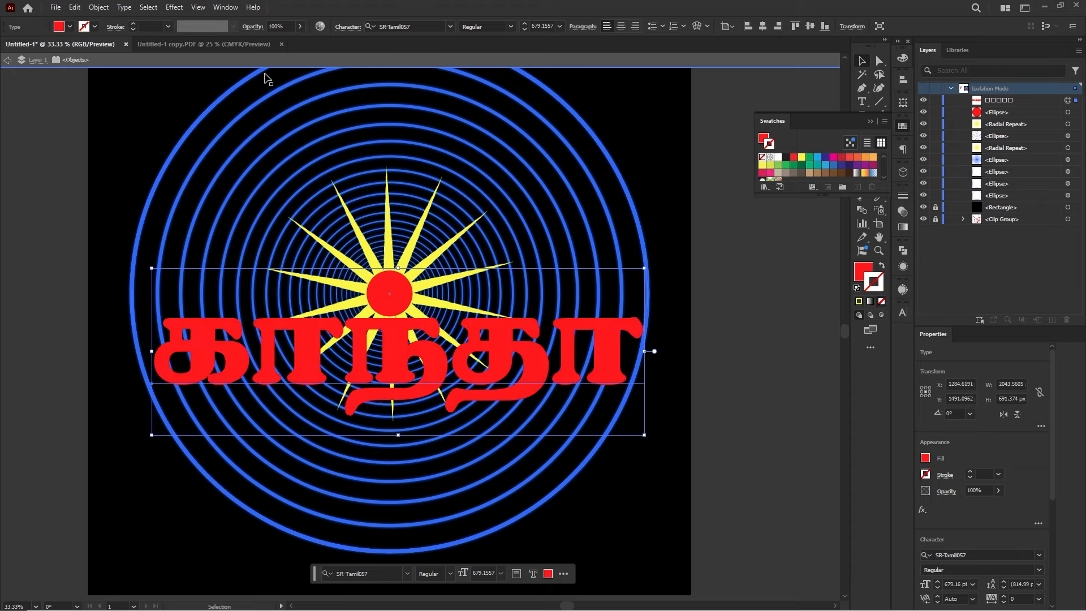
- Add a stroke and fill to the title's Appearance attributes and set the new fill to the red swatch
click(225, 7)
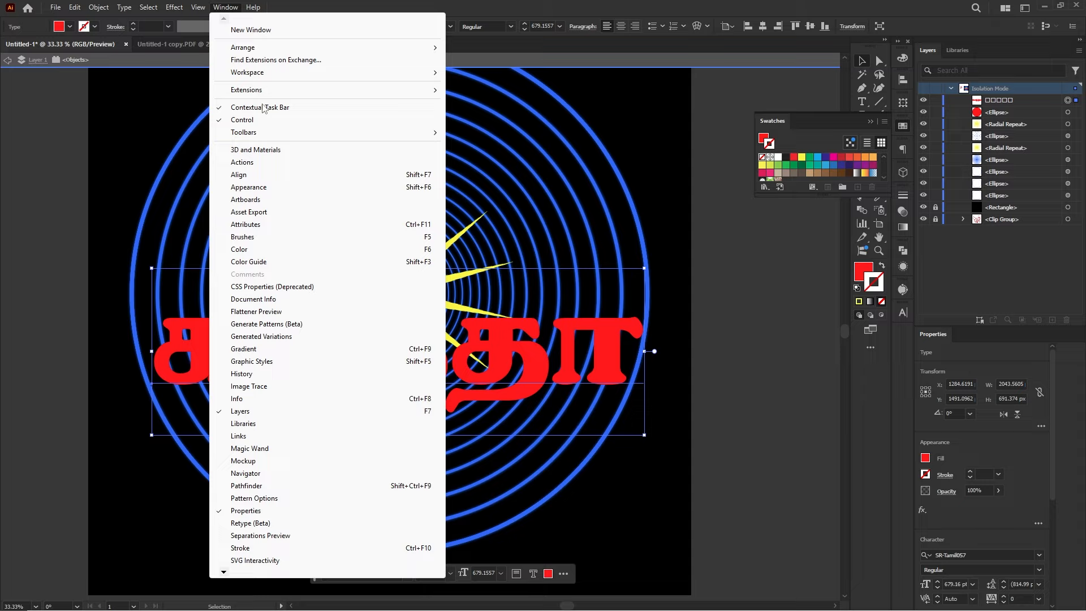
click(288, 187)
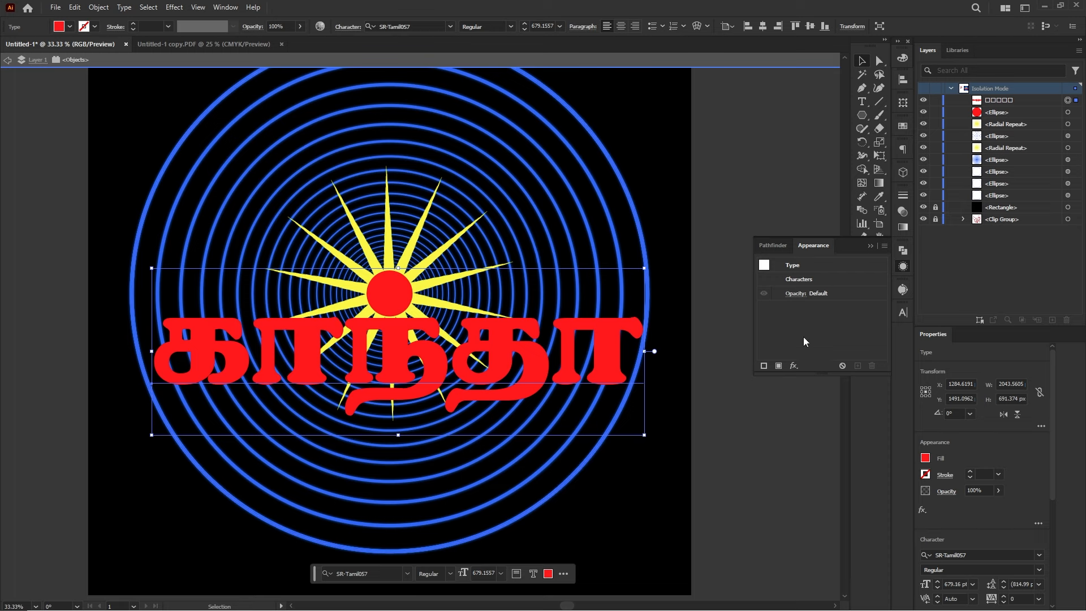
click(764, 366)
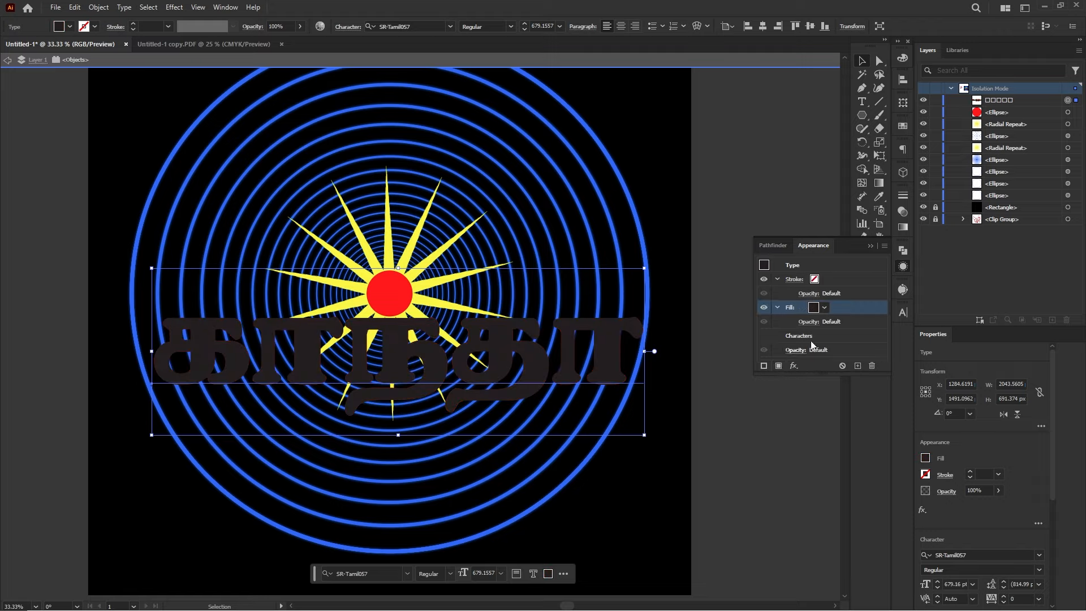
click(820, 311)
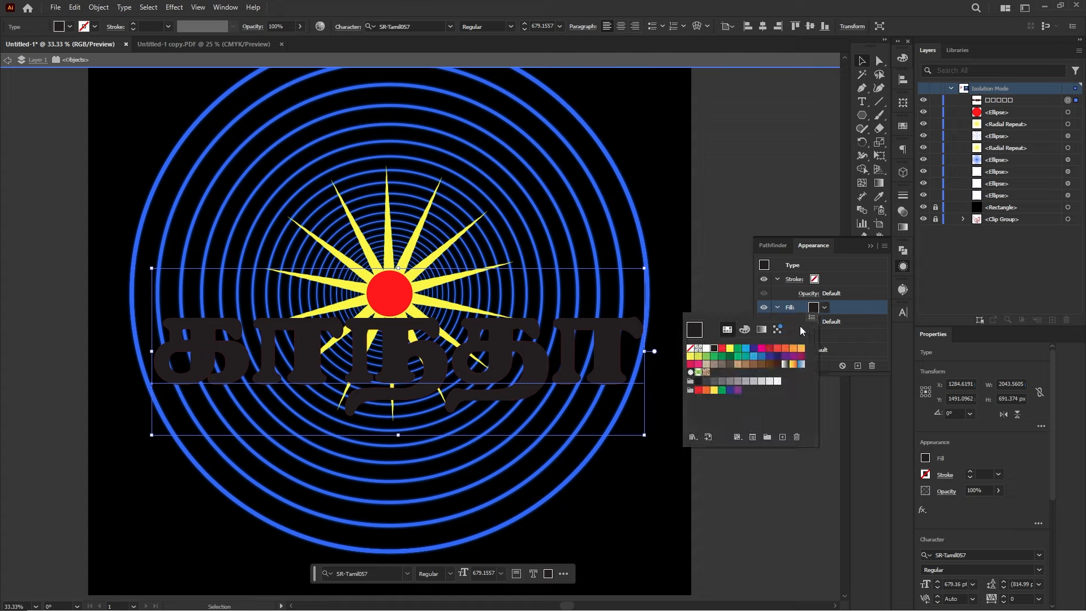
click(722, 348)
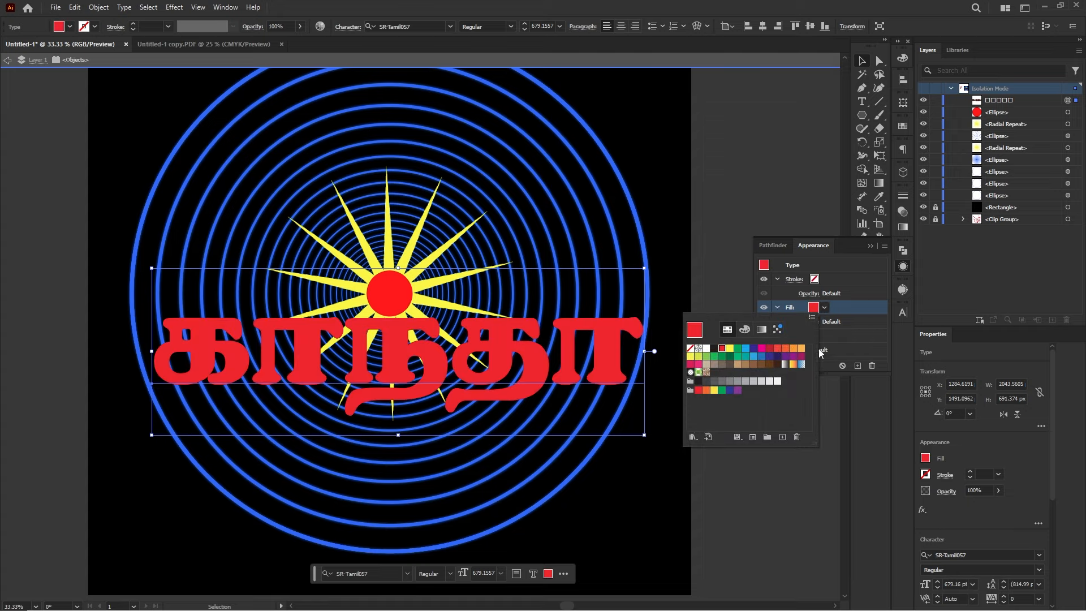
click(849, 333)
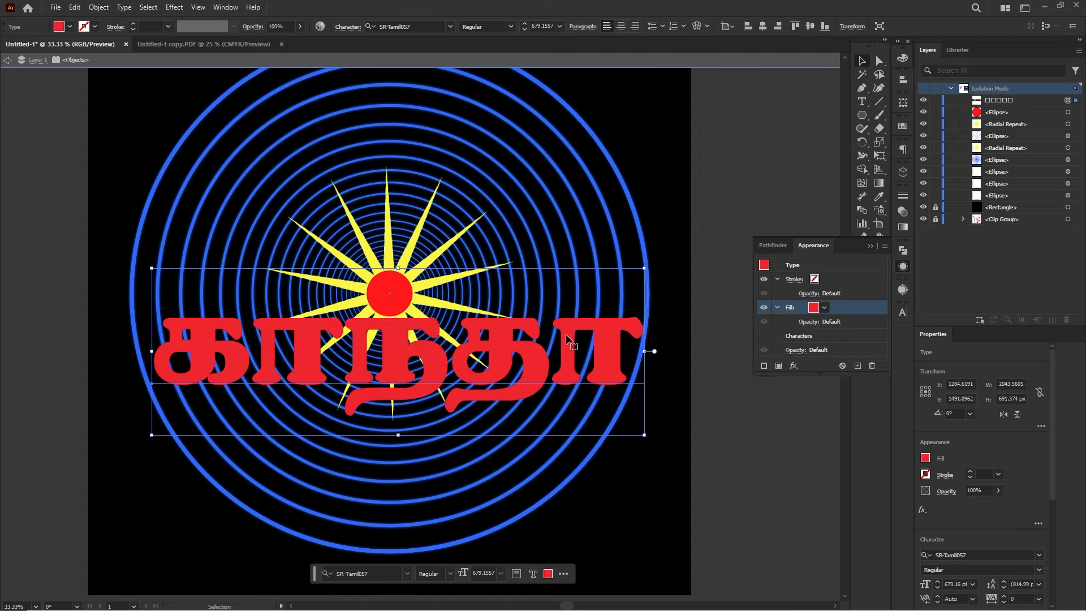
- Add a second stroke to the title's Appearance attributes and colour it with the yellow swatch
click(762, 366)
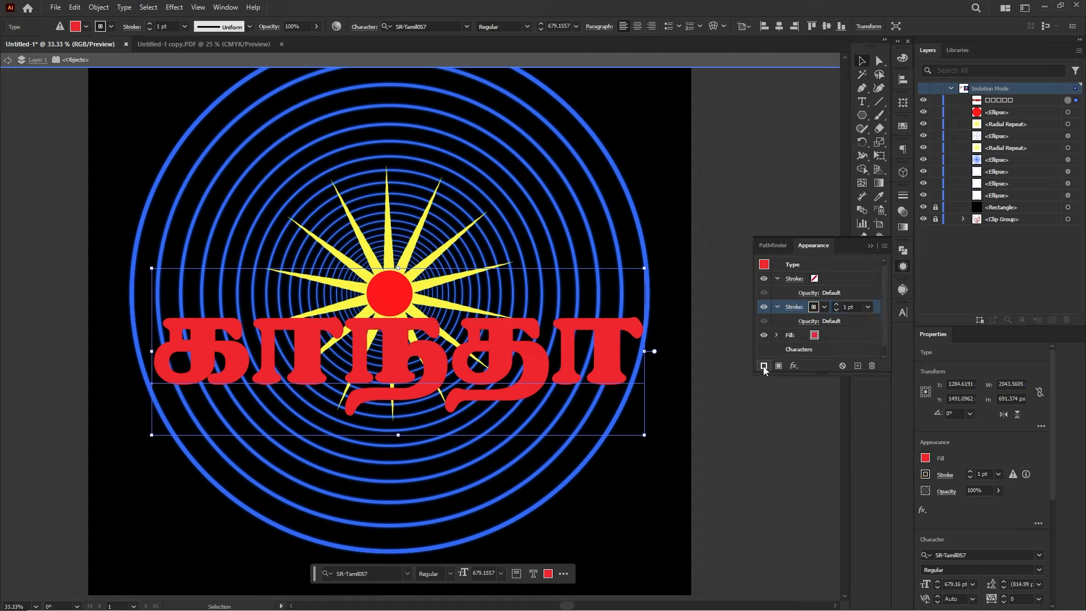
click(814, 308)
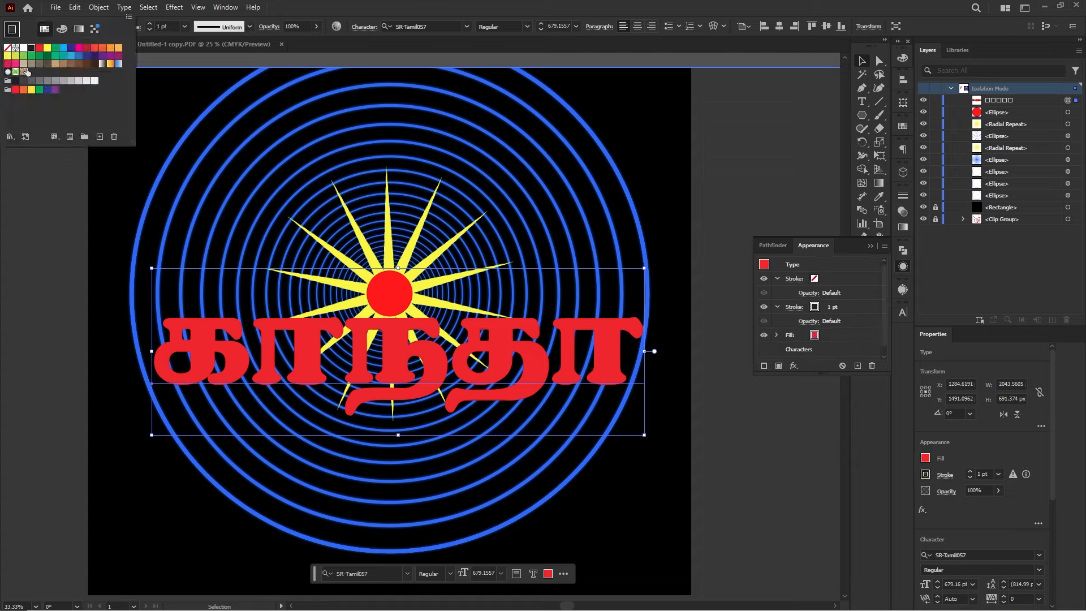
click(47, 48)
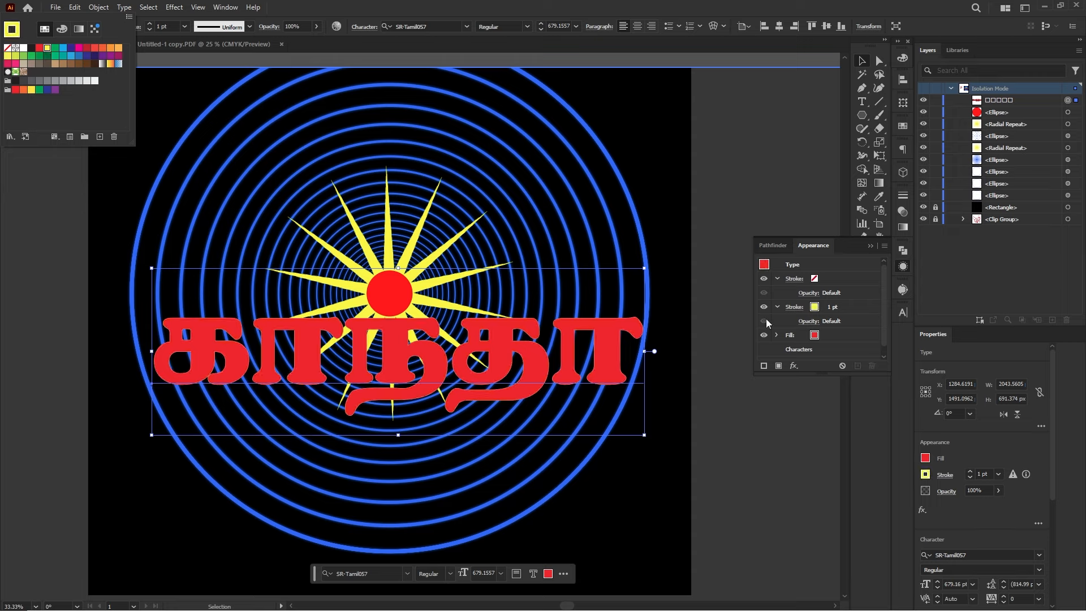
click(758, 476)
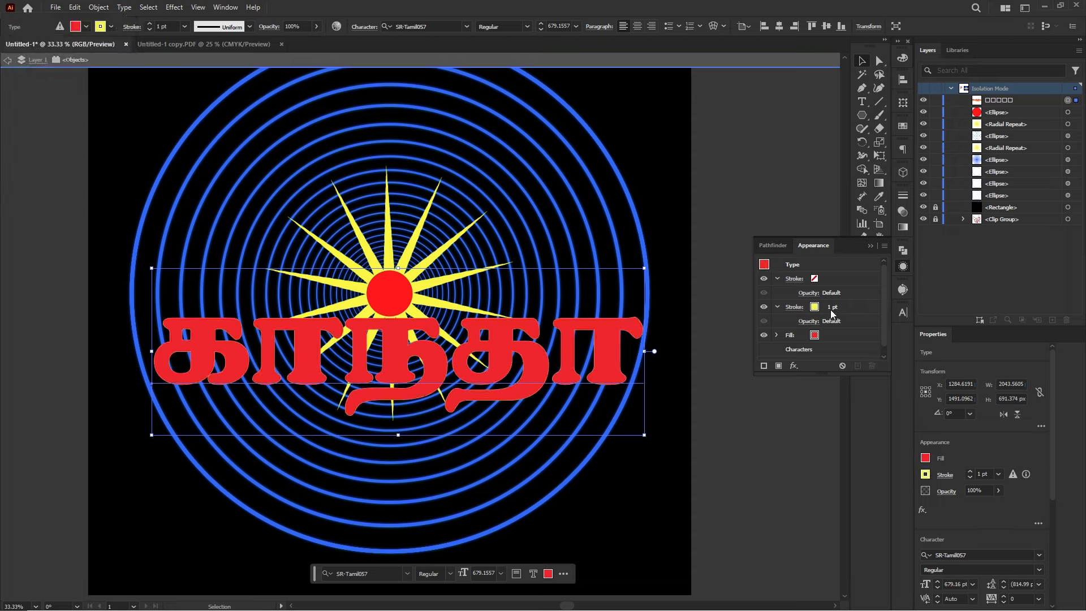
- Move the yellow stroke beneath the title's Characters in the appearance order and set its weight to 38 pt
drag(833, 310, 829, 358)
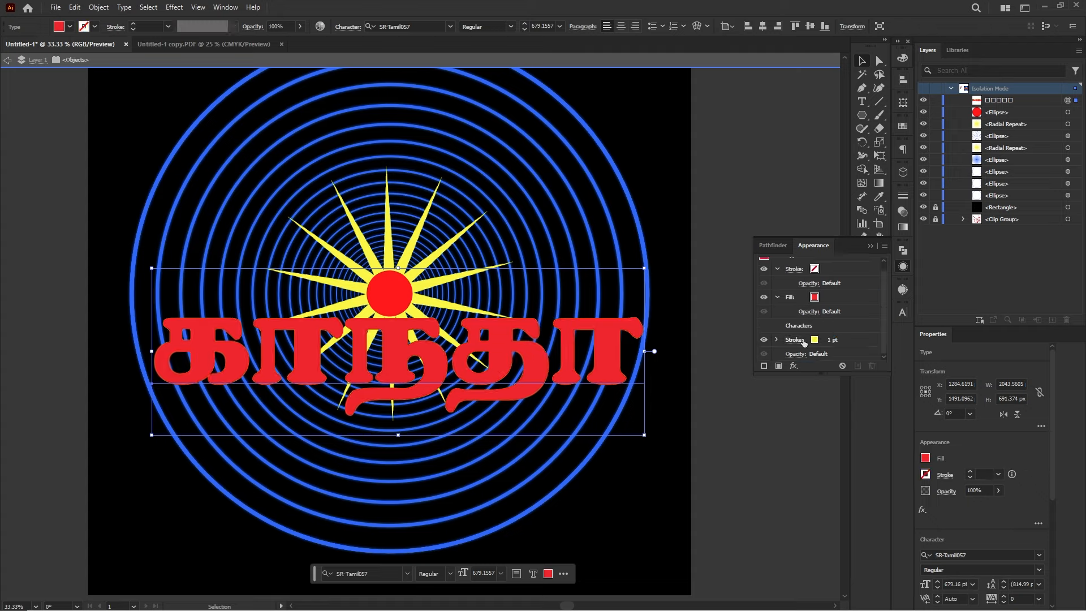
drag(815, 372, 823, 423)
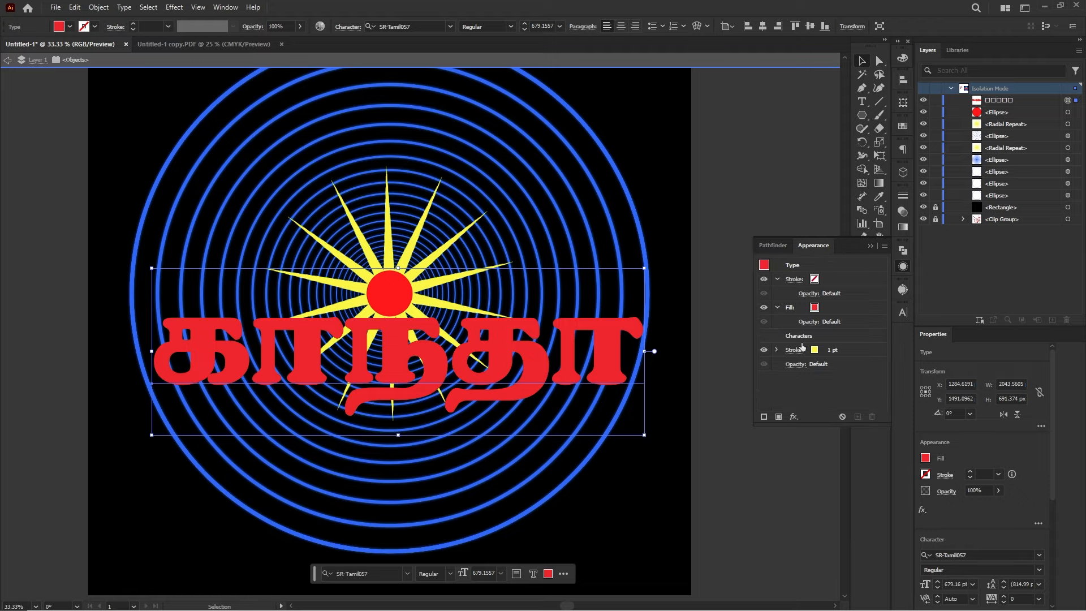
click(847, 351)
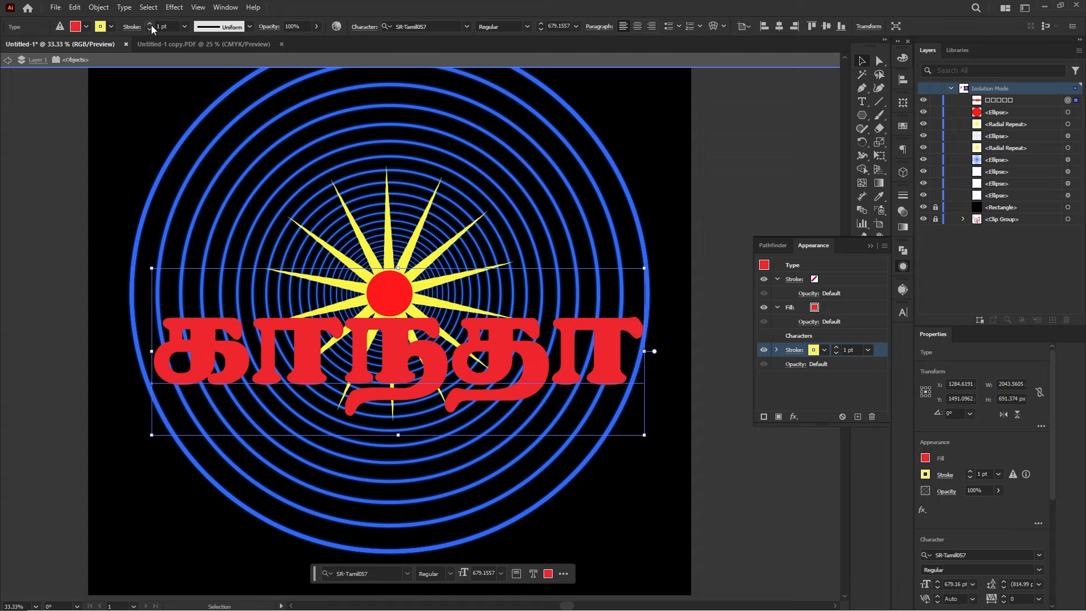
scroll(841, 346, up, 2)
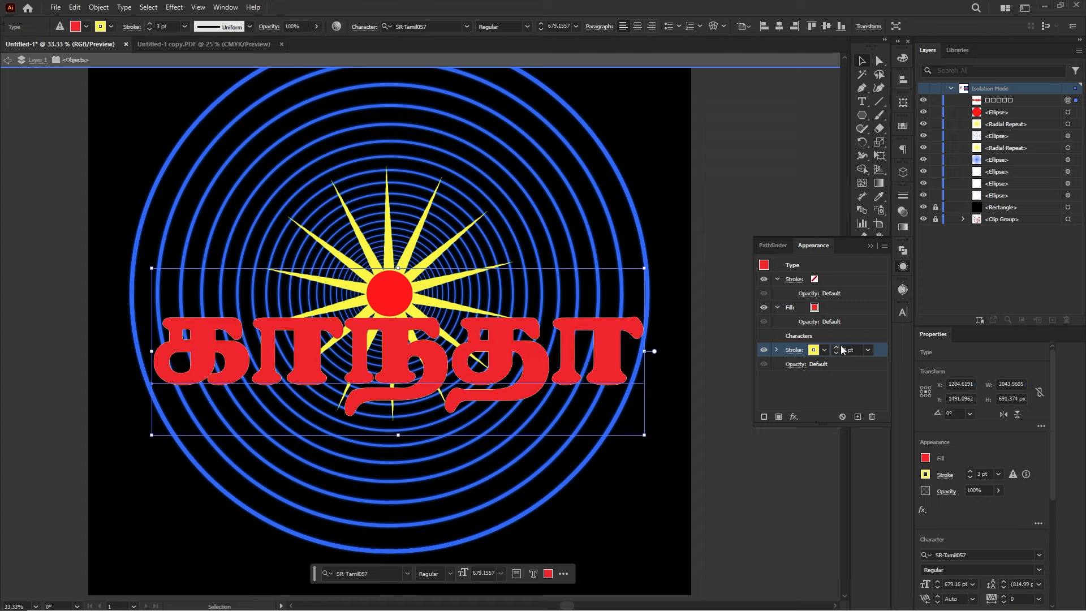
scroll(840, 349, up, 14)
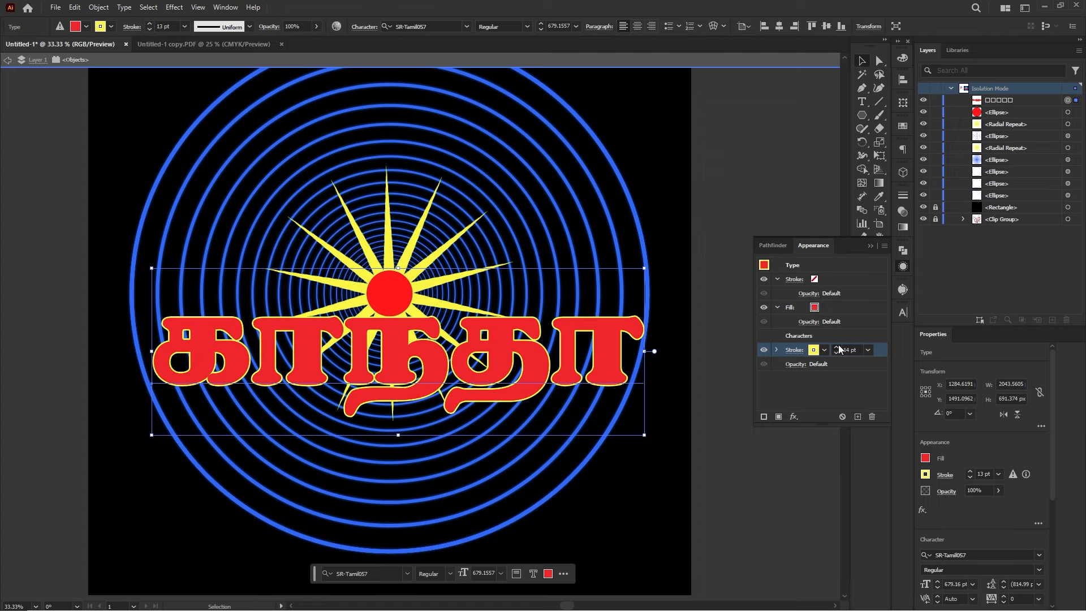
scroll(840, 348, up, 16)
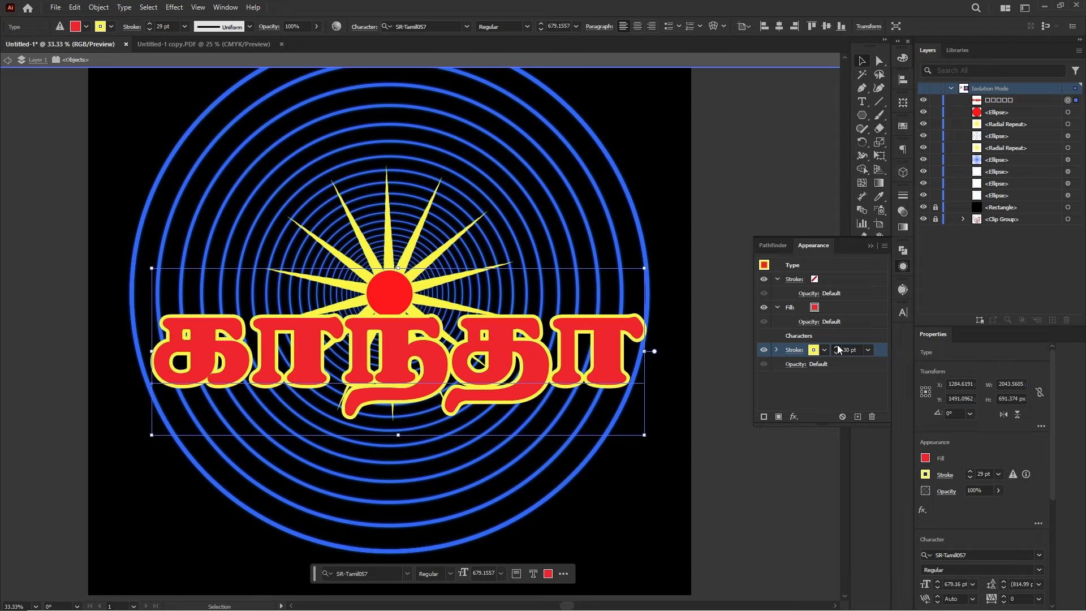
scroll(839, 349, up, 4)
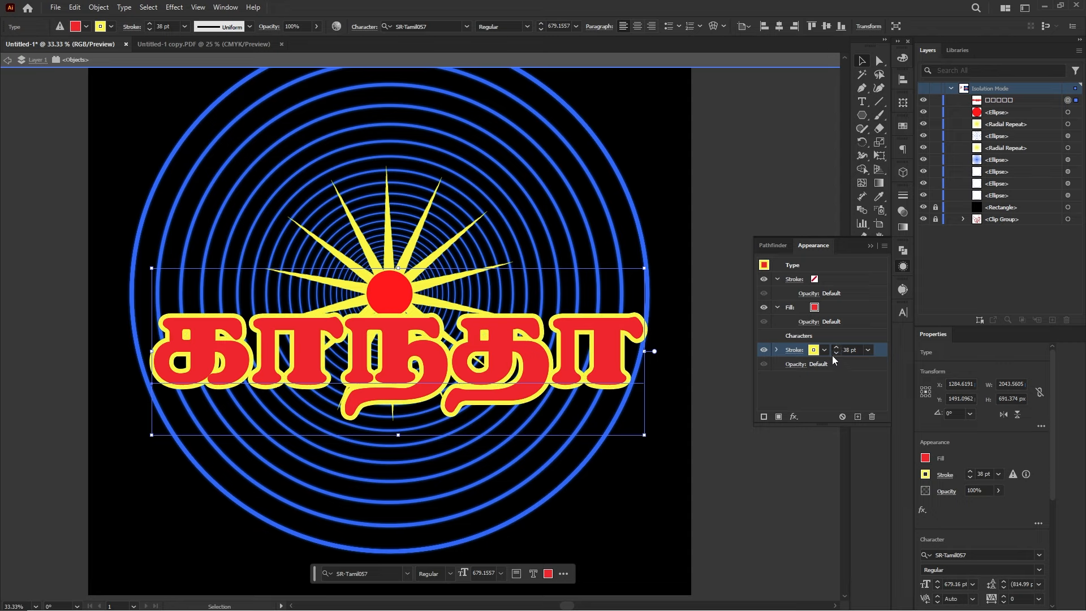
- Try a 35 pt weight for the yellow stroke beneath the title's Characters
click(848, 350)
key(Return)
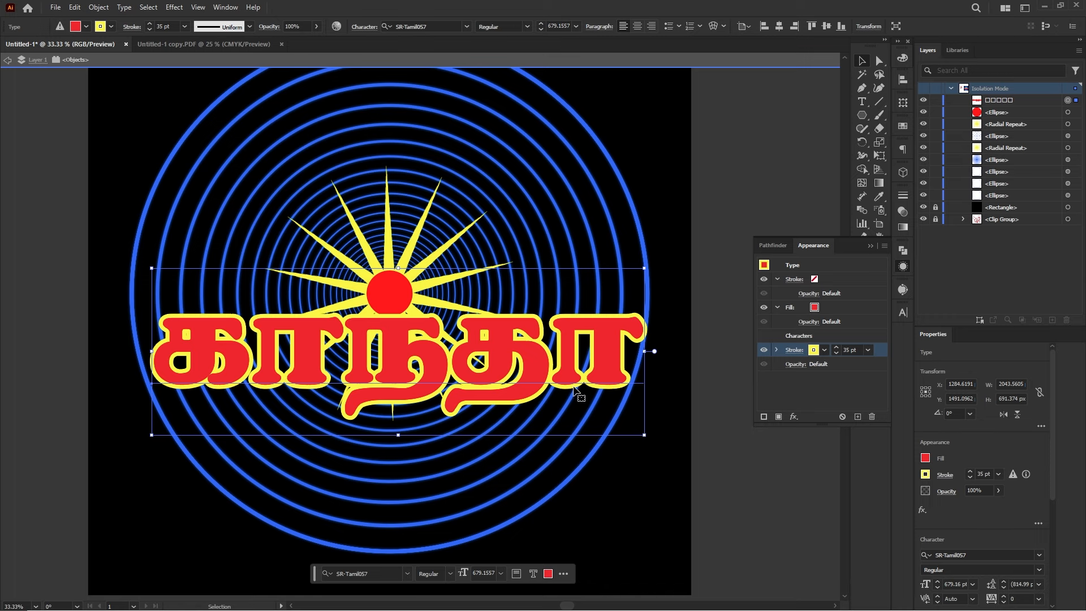
scroll(501, 359, down, 1)
scroll(501, 359, up, 1)
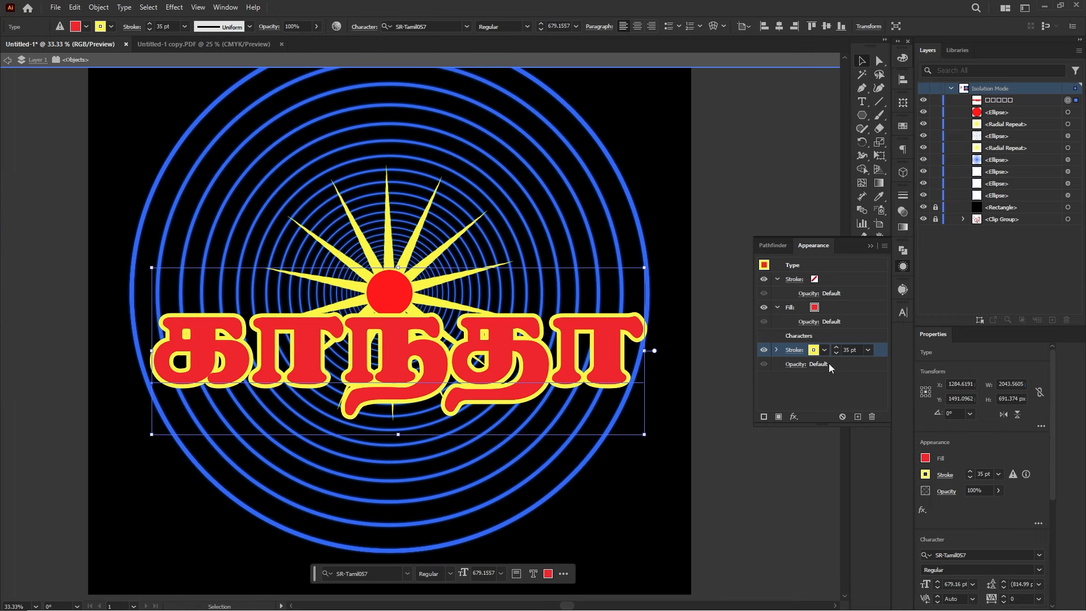
- Set the title's yellow stroke weight to 30 pt and deselect the title
click(848, 349)
text(30)
key(Return)
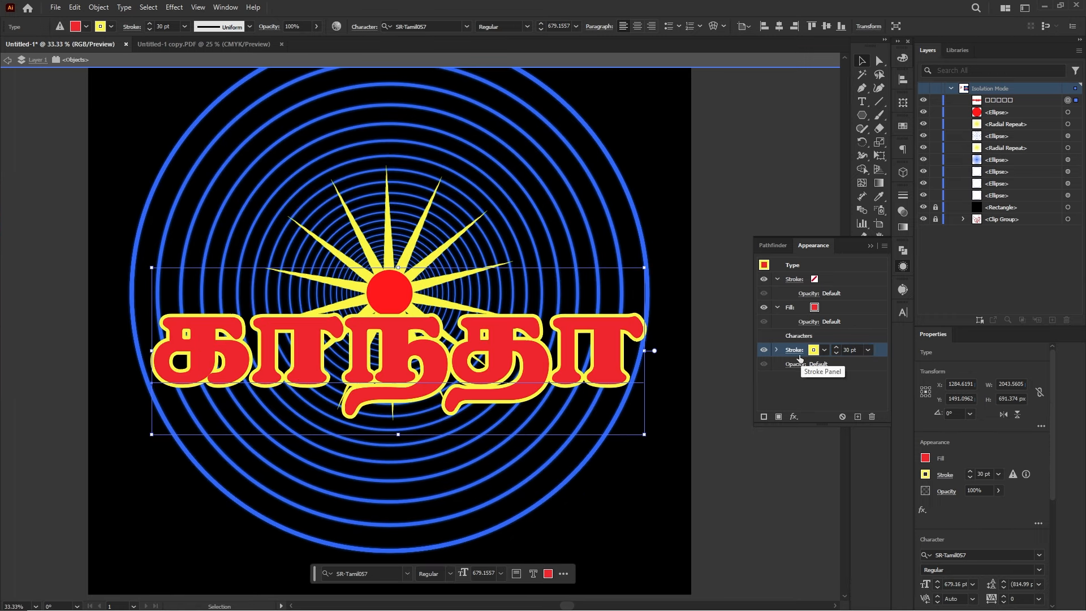
click(761, 519)
- Place a new point text on the empty canvas beside the poster and set its font to TAMIL-UNI002
scroll(491, 379, down, 1)
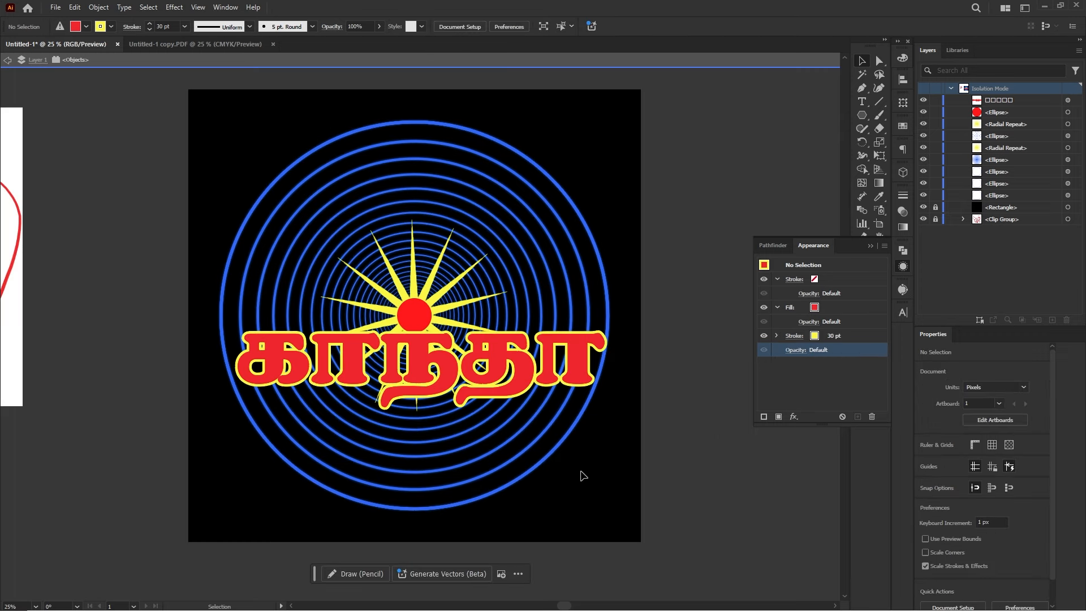
drag(7, 402, 117, 427)
scroll(104, 383, down, 1)
drag(60, 392, 146, 415)
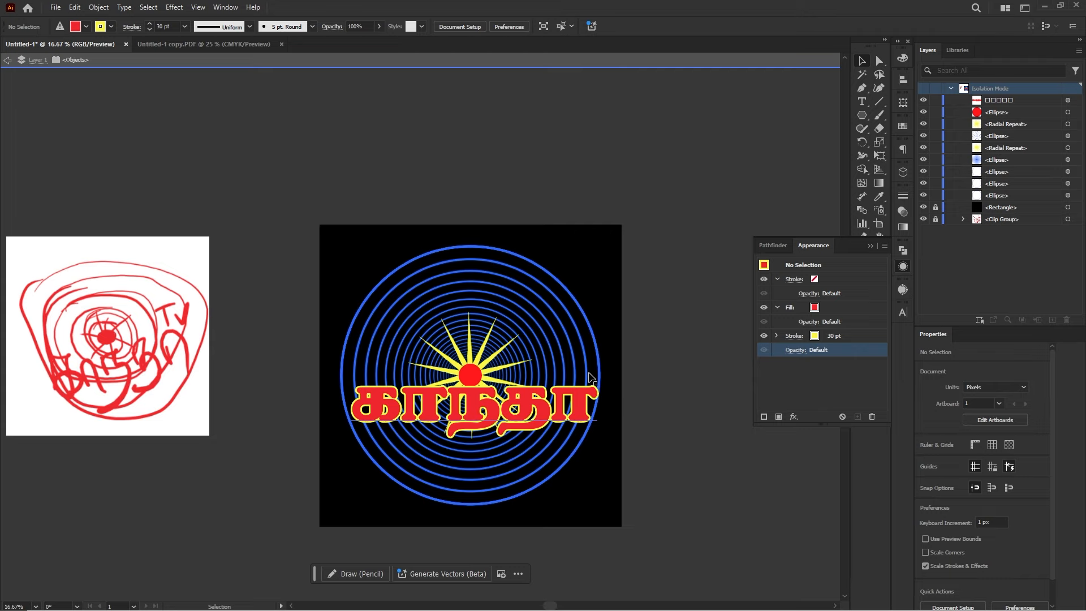
scroll(673, 432, up, 2)
drag(673, 431, 358, 445)
key(t)
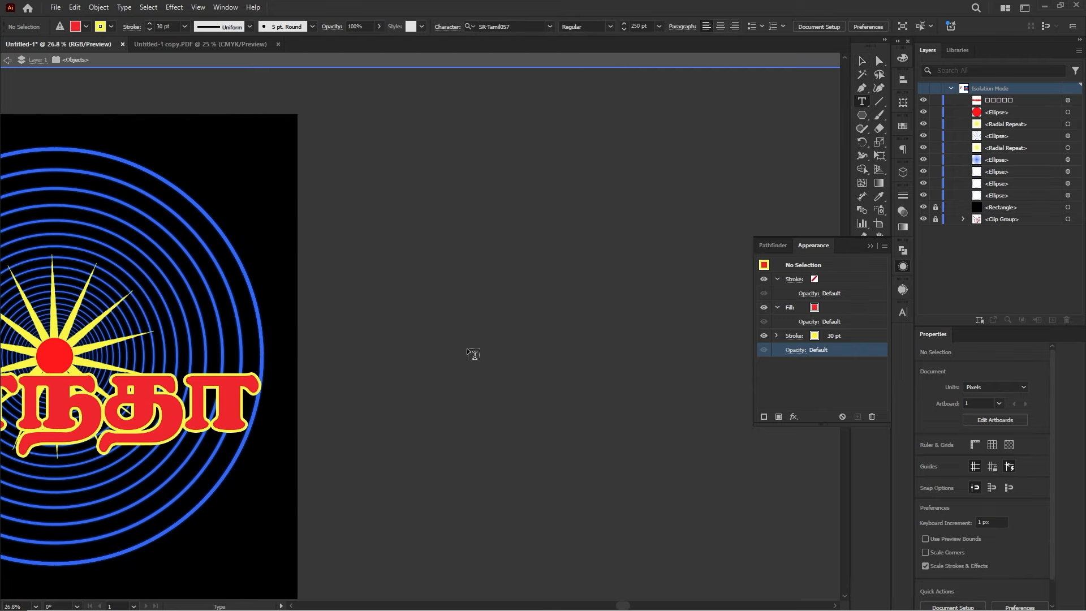
click(469, 351)
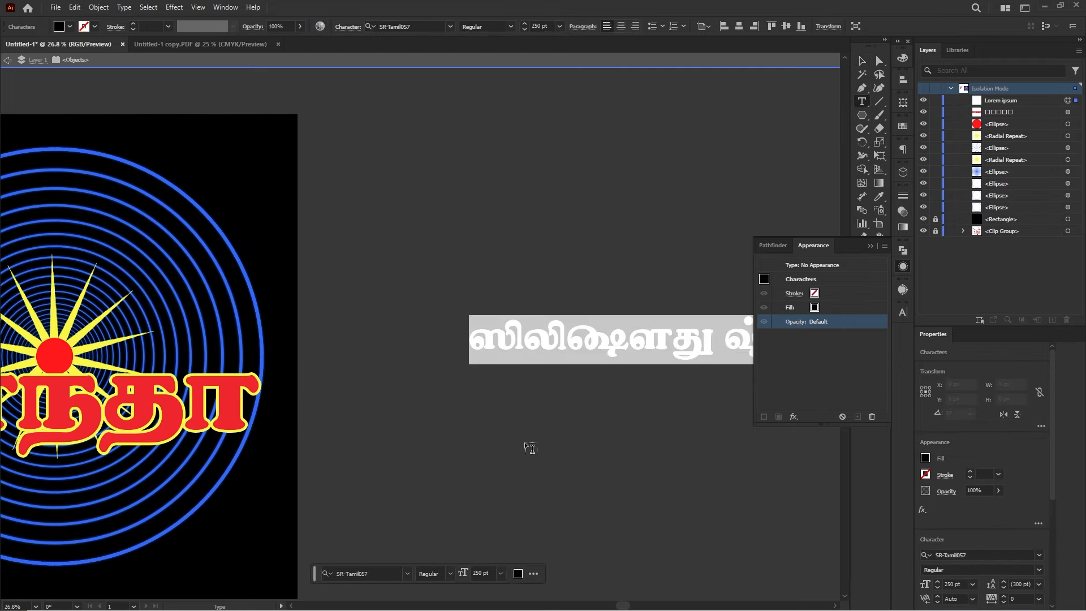
click(451, 27)
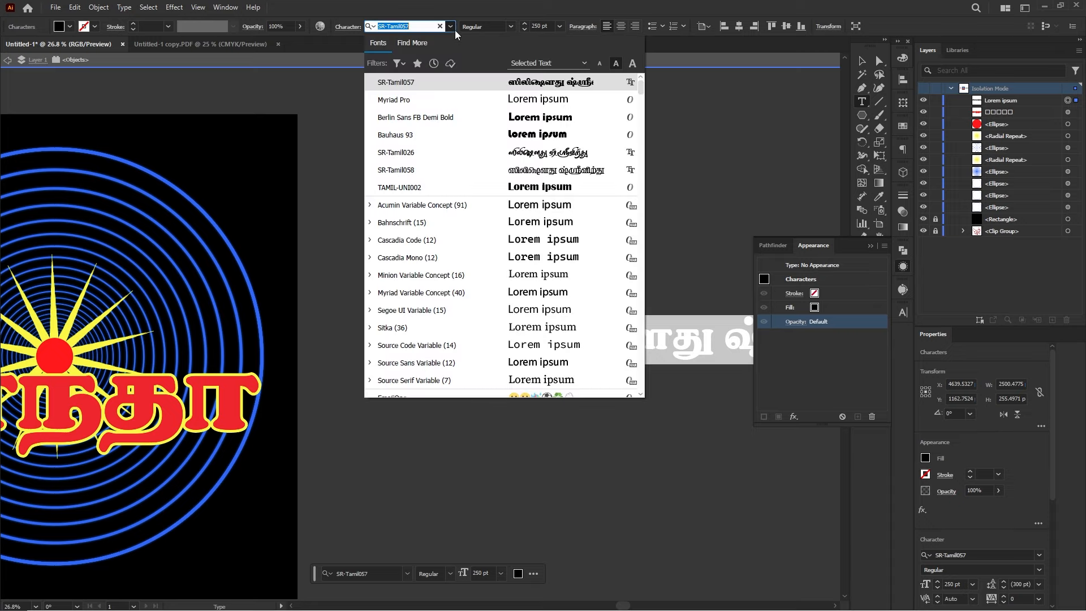
click(536, 196)
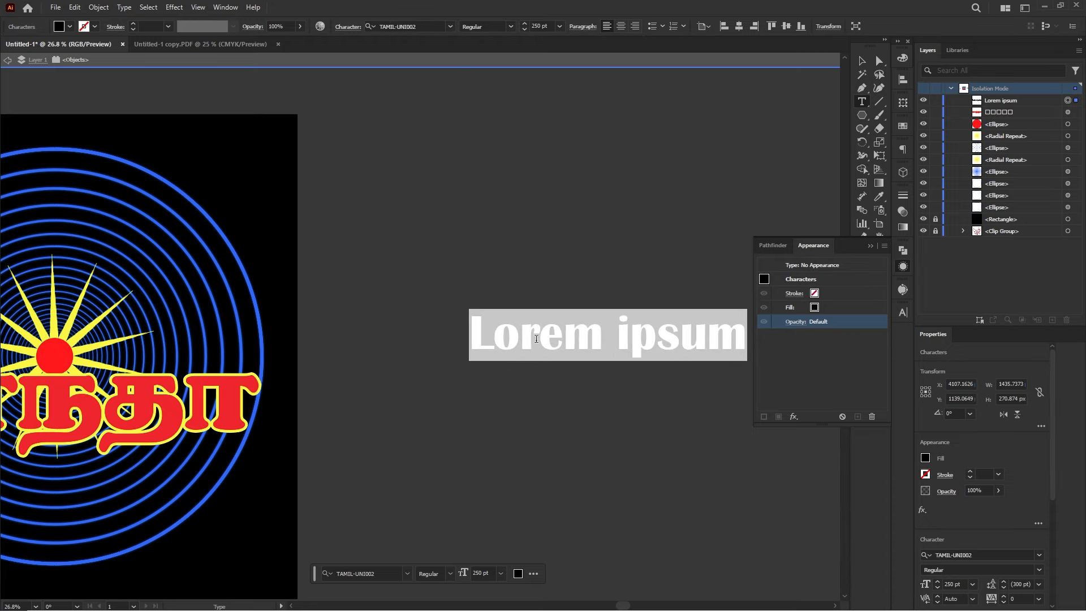
- Replace the placeholder text with "Tv" and shift the text object slightly
text(TV)
key(BackSpace)
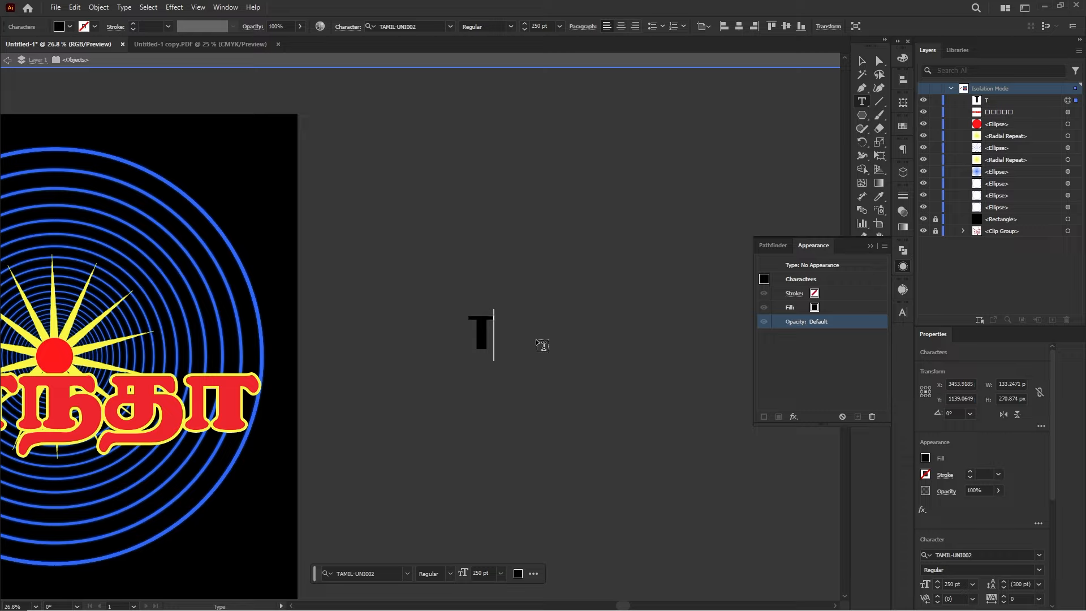
text(v)
click(861, 61)
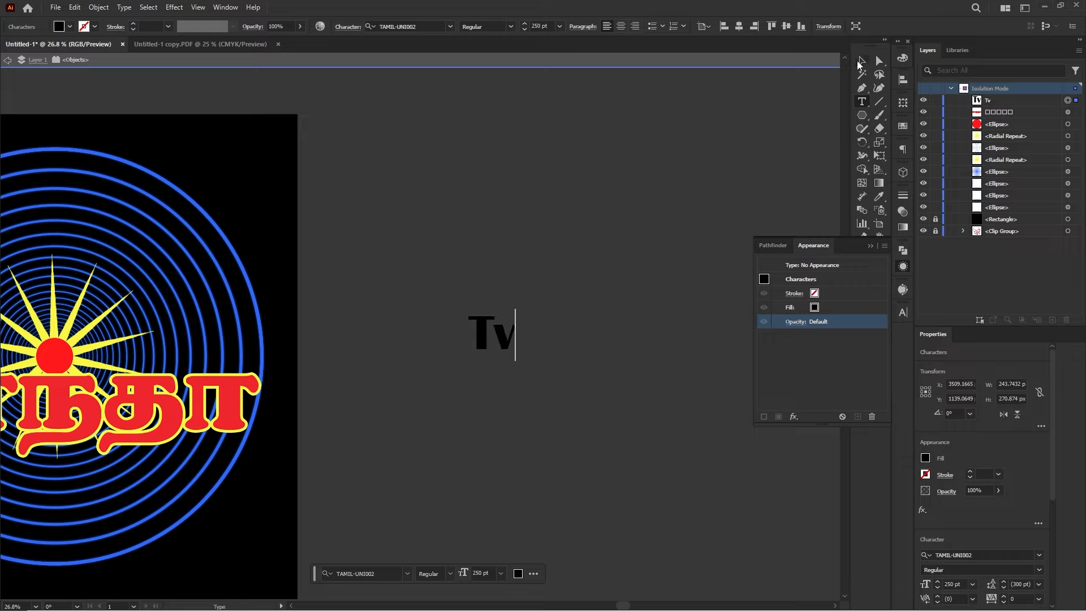
drag(505, 340, 488, 339)
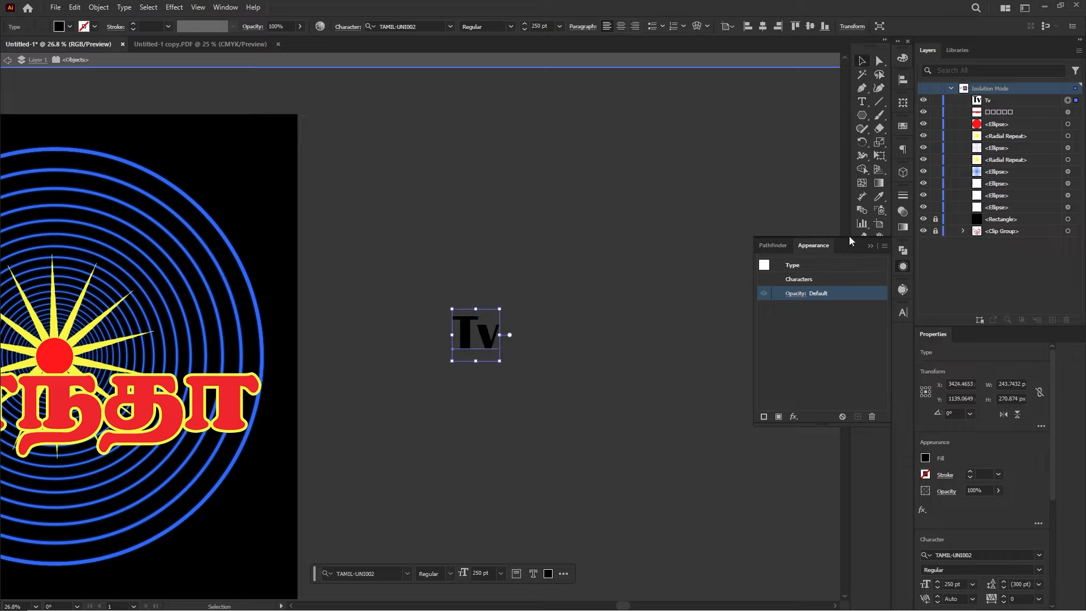
- Fill the "Tv" text with the yellow swatch
click(905, 267)
double_click(863, 272)
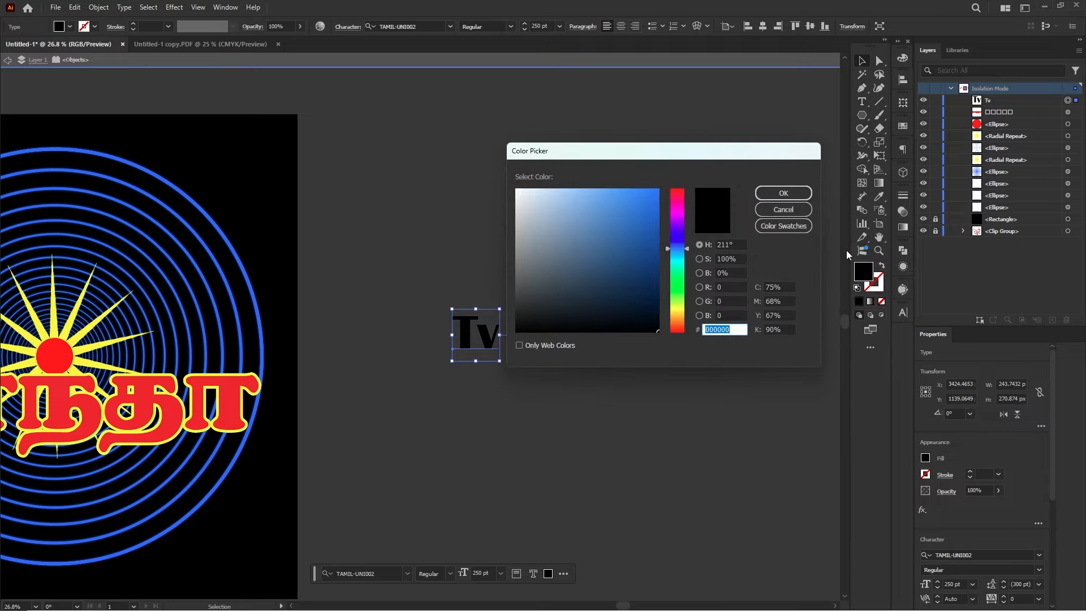
click(802, 209)
click(902, 126)
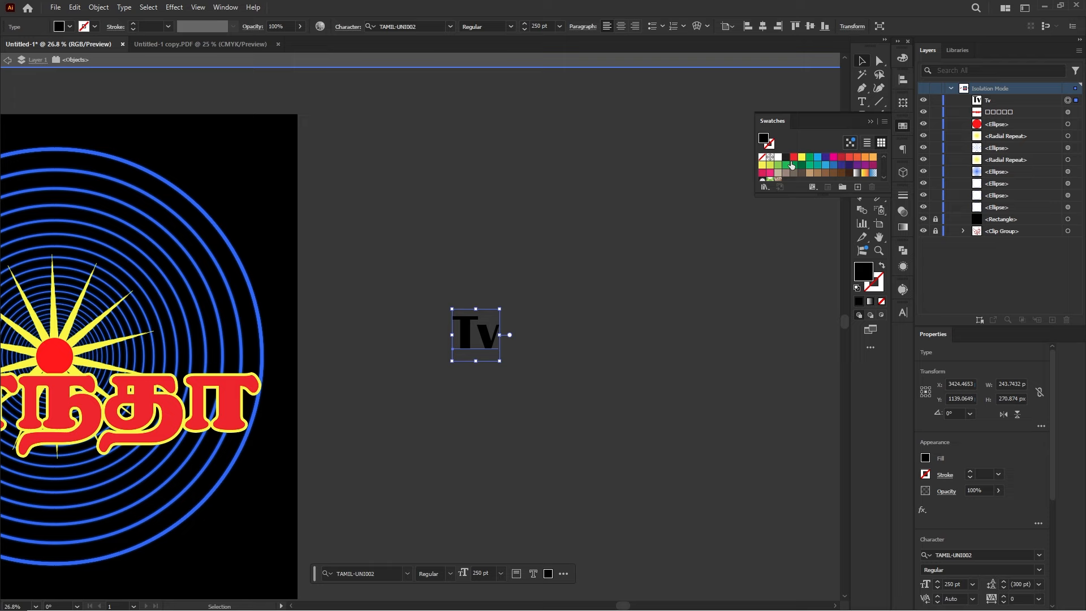
click(801, 157)
drag(451, 388, 557, 423)
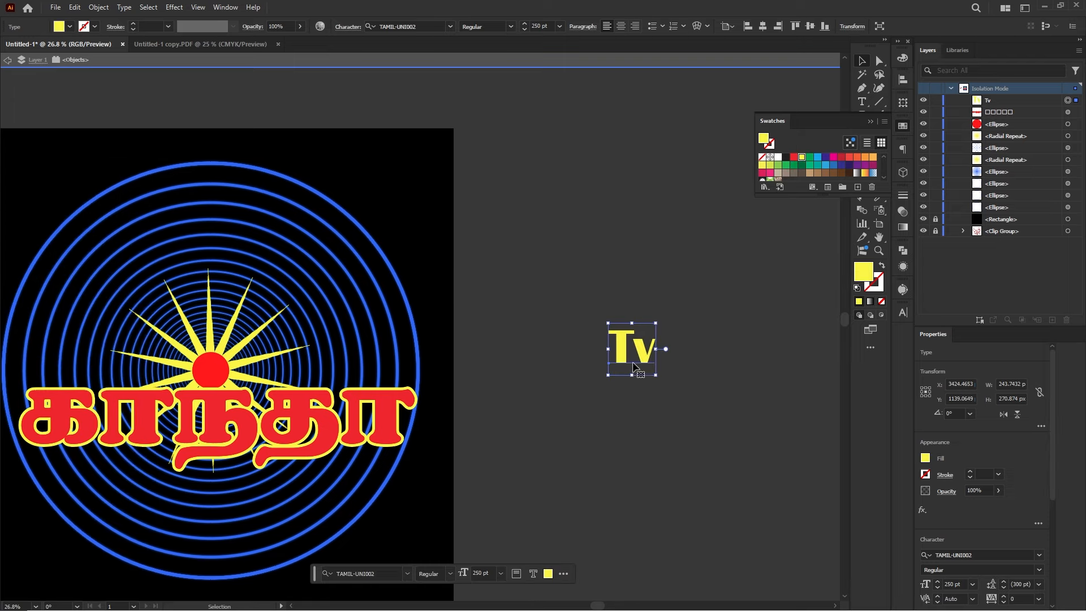
- Move the "Tv" text onto the poster, above the title's last letter
drag(636, 351, 417, 346)
click(556, 380)
scroll(282, 392, up, 5)
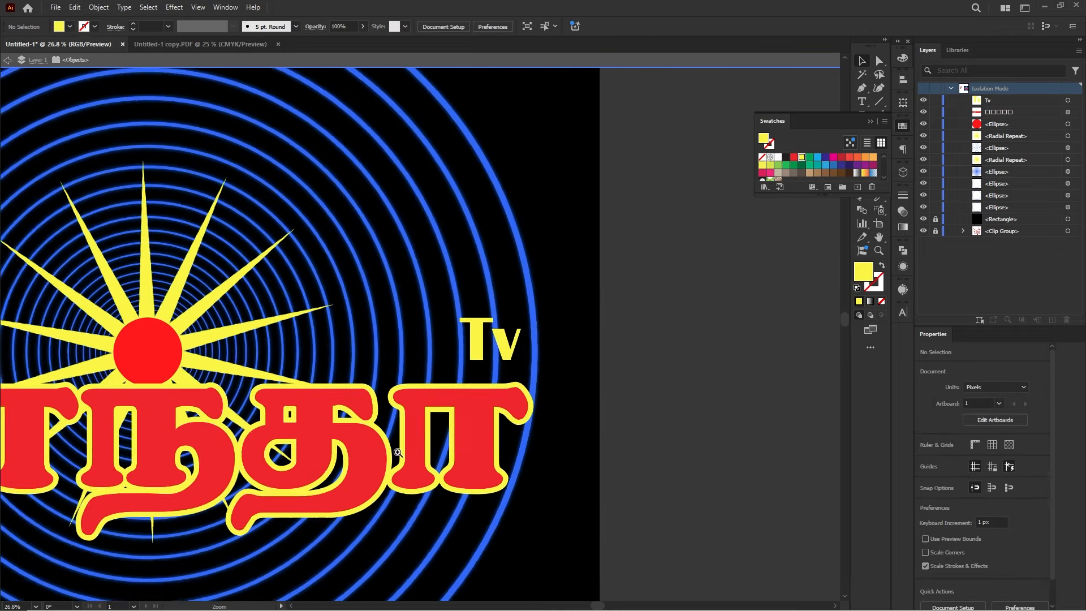
drag(516, 442, 452, 464)
- Scale the "Tv" text to about 228 pt and position it just above the title's last letter, ending at the outer ring
drag(507, 347, 512, 369)
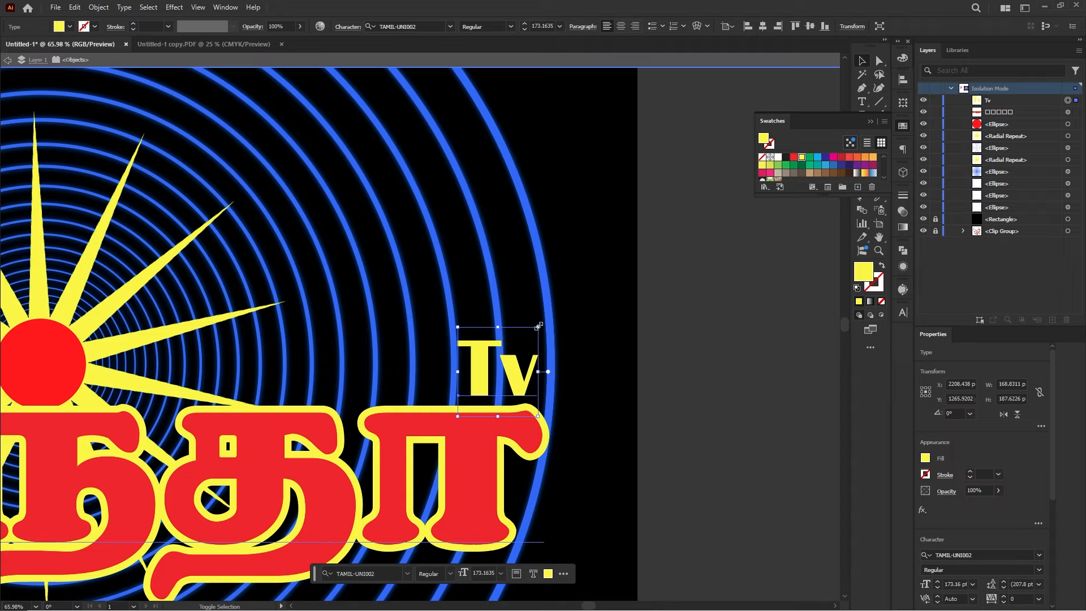
drag(538, 325, 562, 299)
drag(476, 388, 463, 389)
click(560, 357)
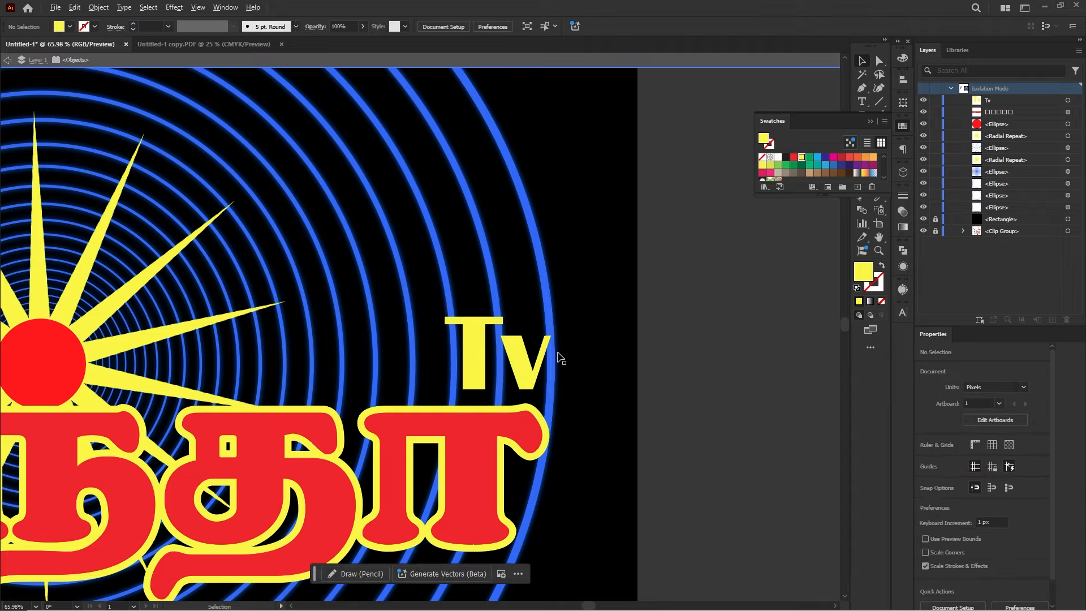
click(504, 364)
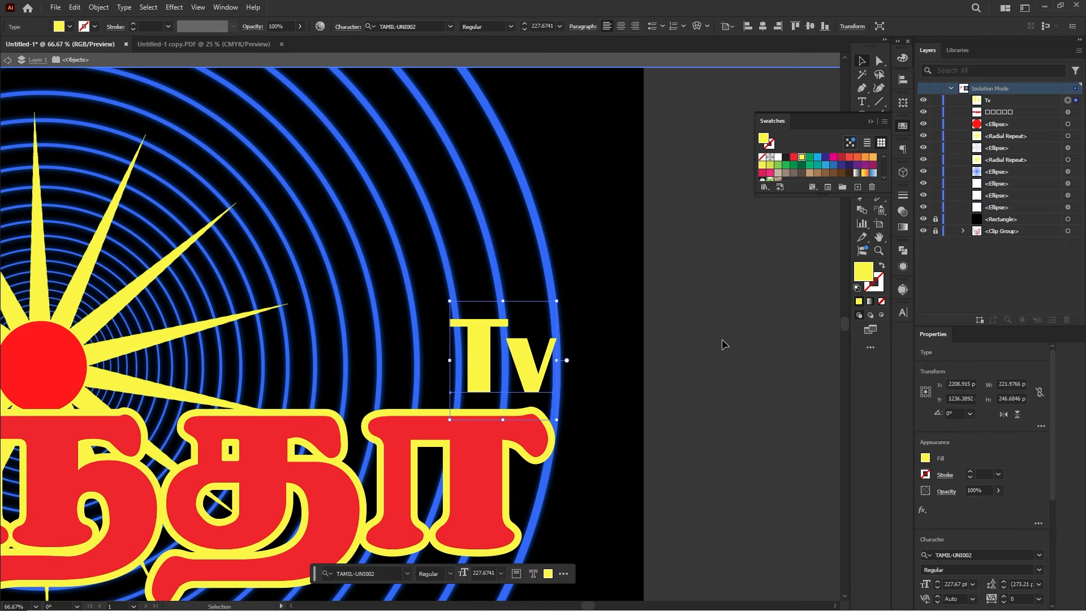
click(725, 344)
key(ctrl+minus)
key(ctrl+minus)
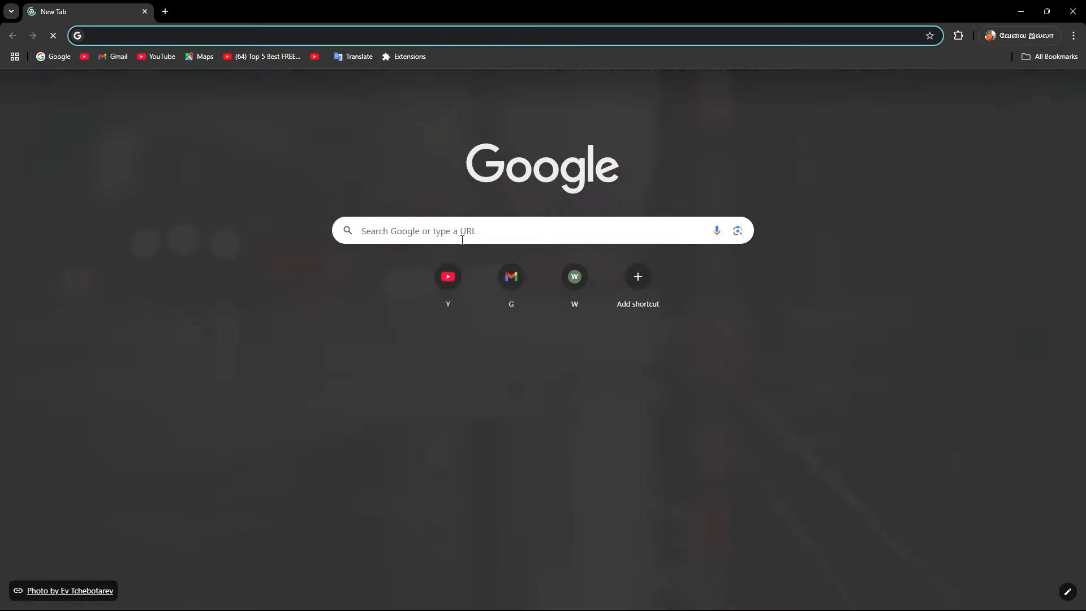
- Switch to Chrome, search Google for "lingam vector file" and open Freepik's Shiva Lingam vectors page
click(461, 238)
text(lingam)
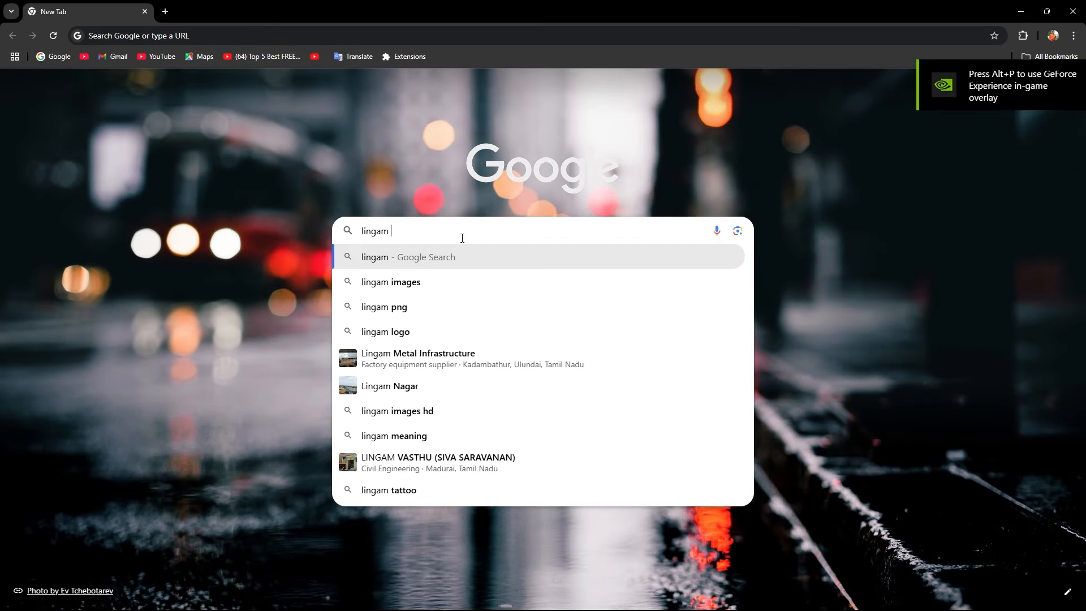
text( vector file)
key(Return)
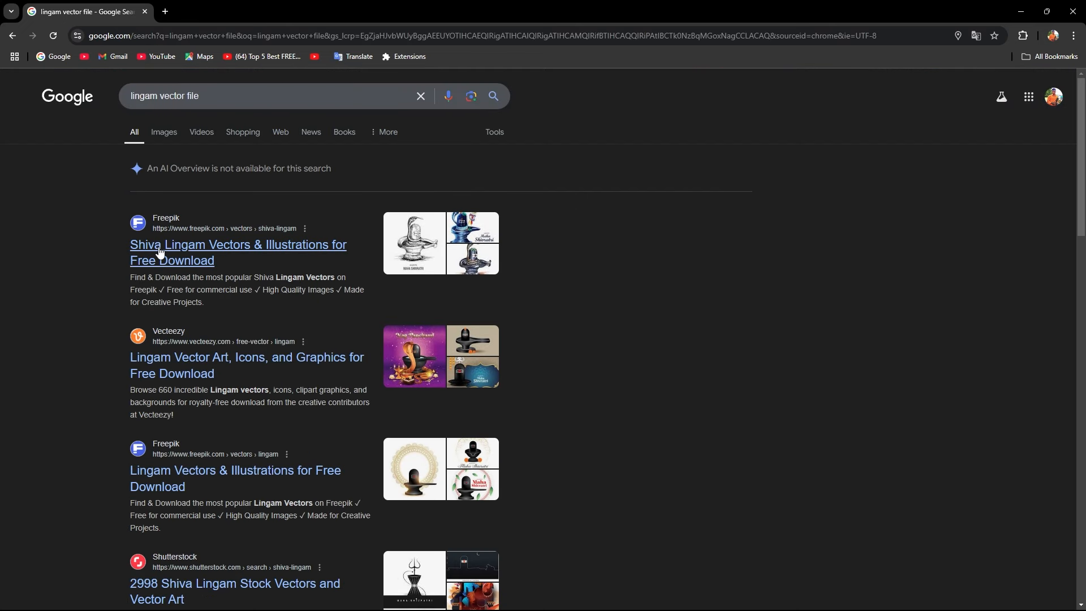
click(190, 260)
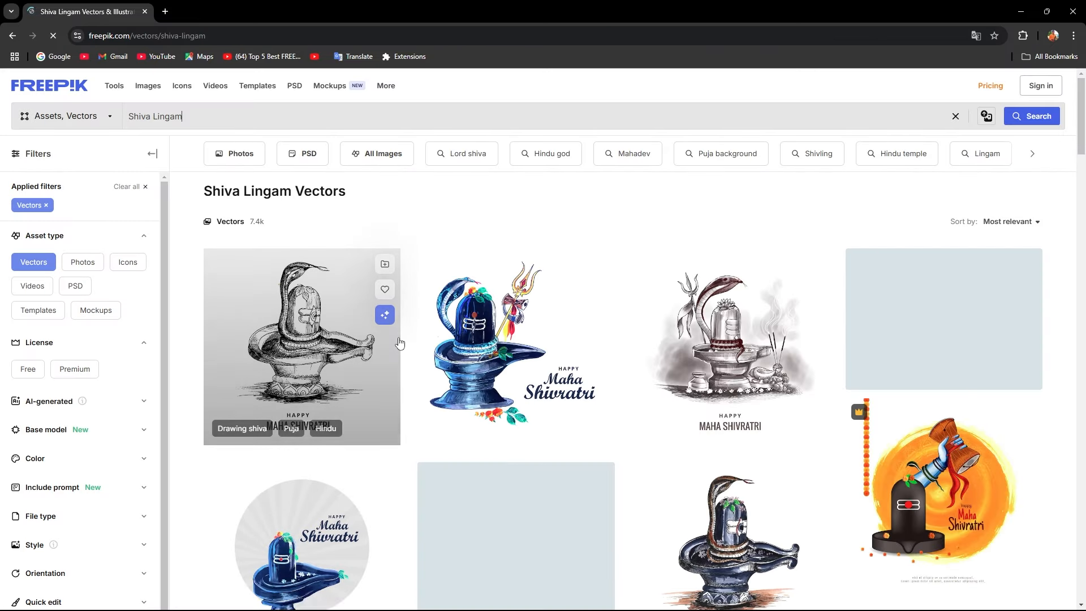
- Look over the Shiva Lingam vectors and filter them to the Free license
scroll(541, 288, down, 4)
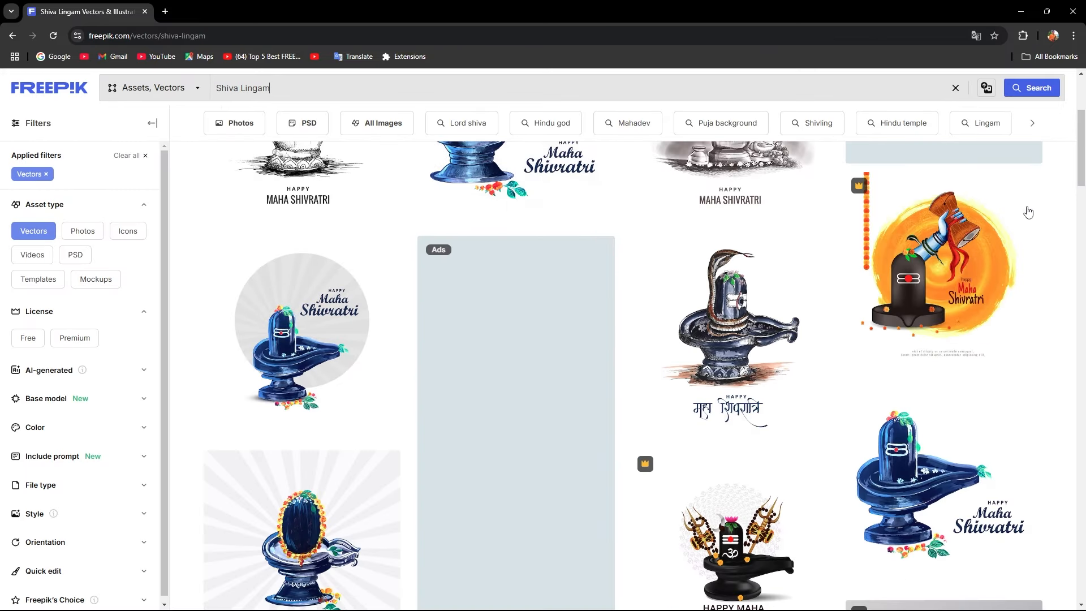
scroll(828, 371, up, 2)
scroll(859, 372, down, 2)
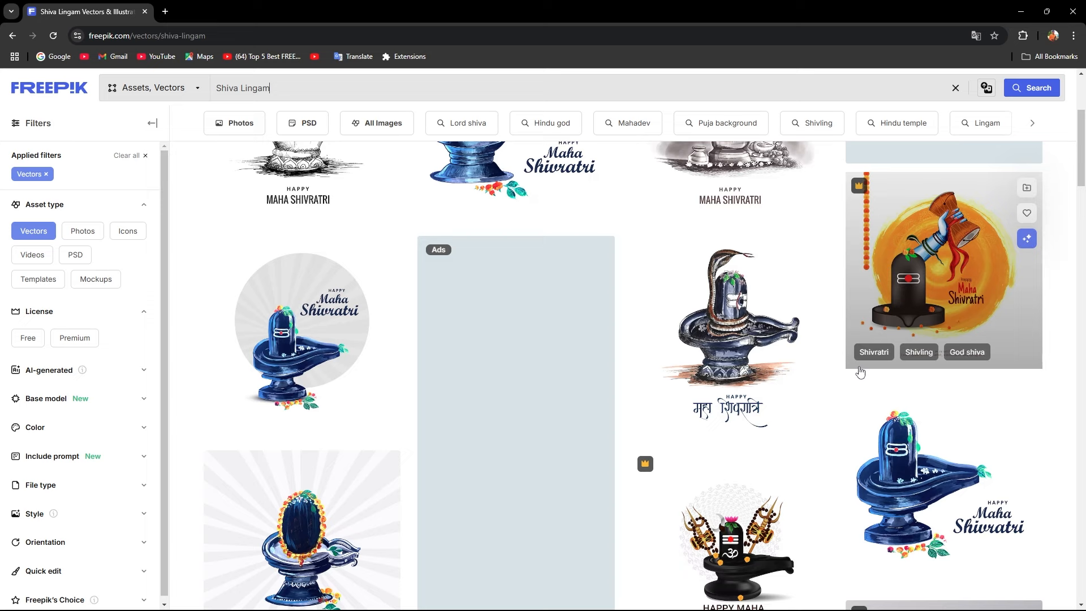
scroll(836, 371, up, 2)
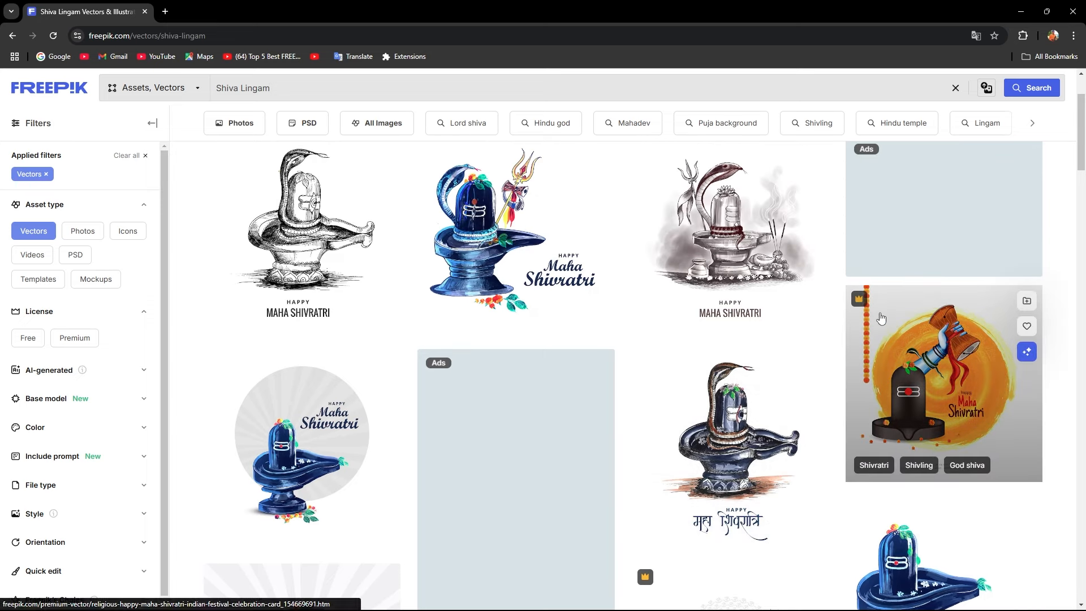
click(31, 338)
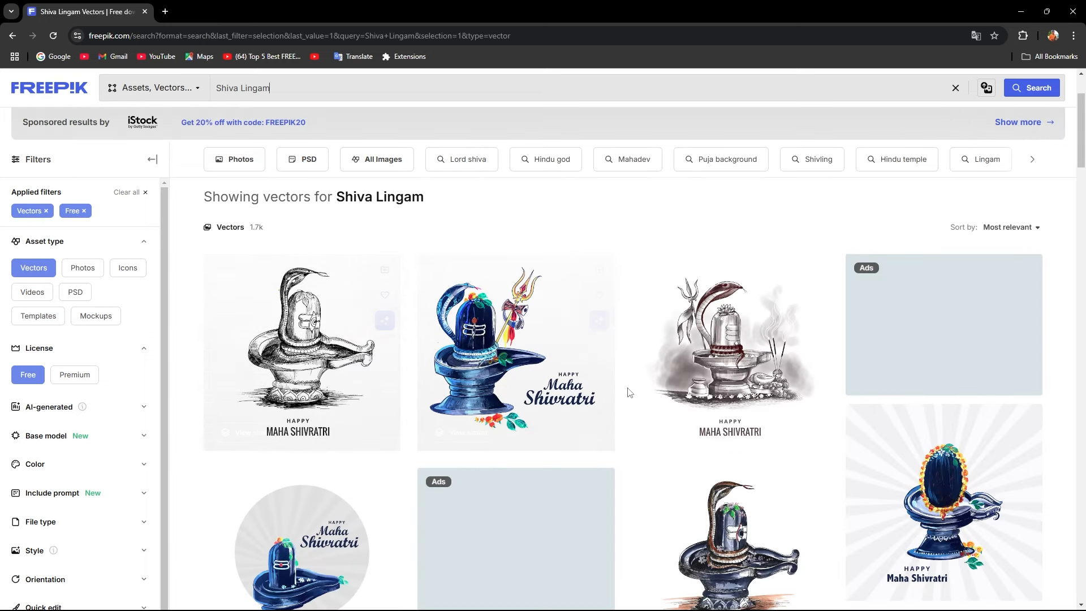
- Find the Maha Shivratri vector with a black lingam in a round leafy border among the free results, open it and download it
scroll(669, 339, down, 10)
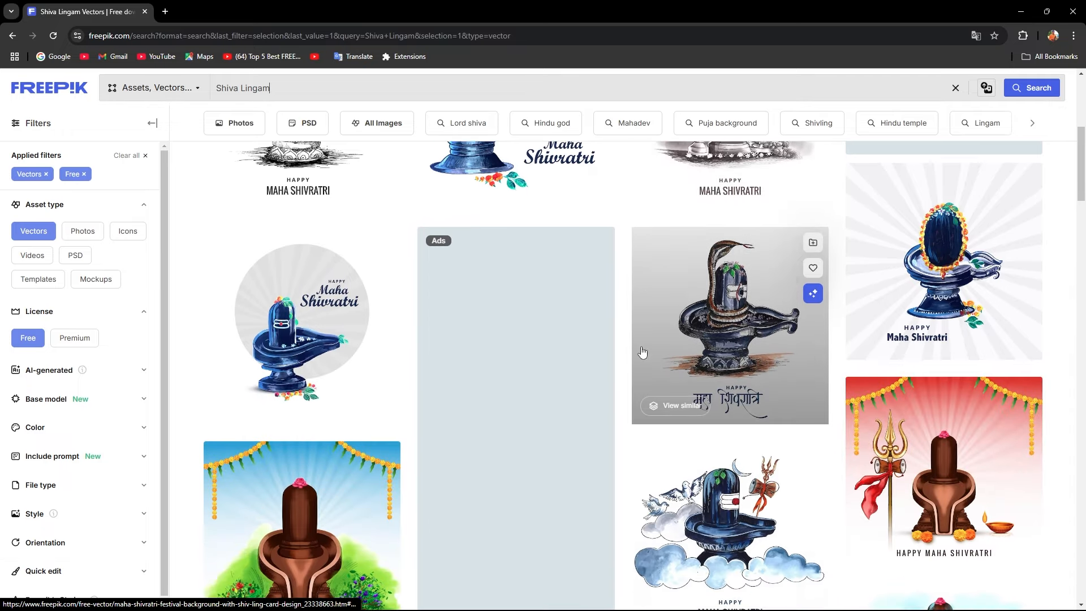
scroll(600, 378, down, 15)
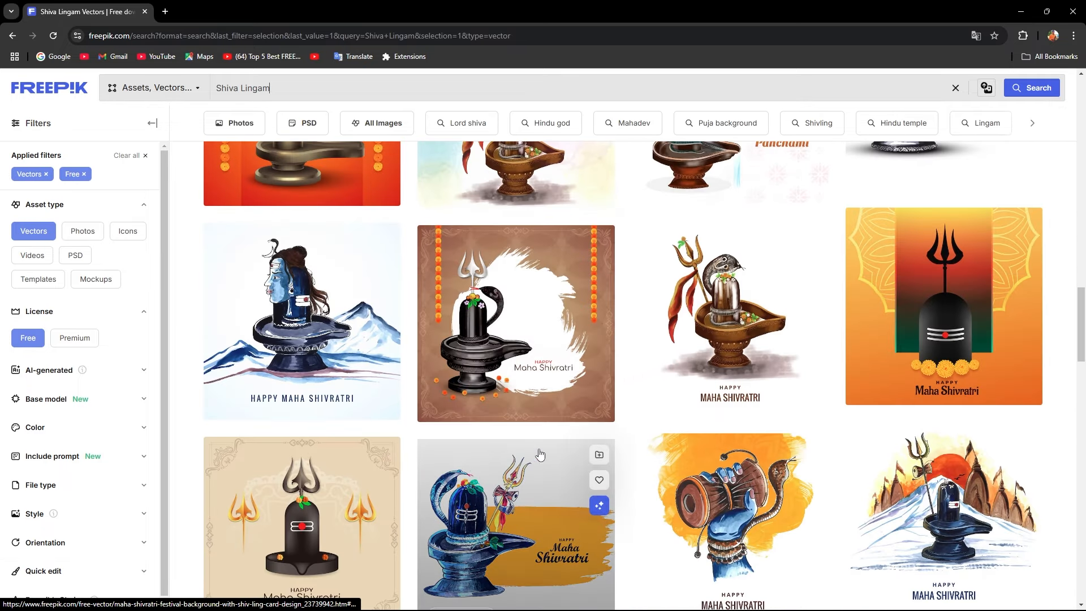
scroll(447, 458, down, 6)
scroll(419, 449, down, 4)
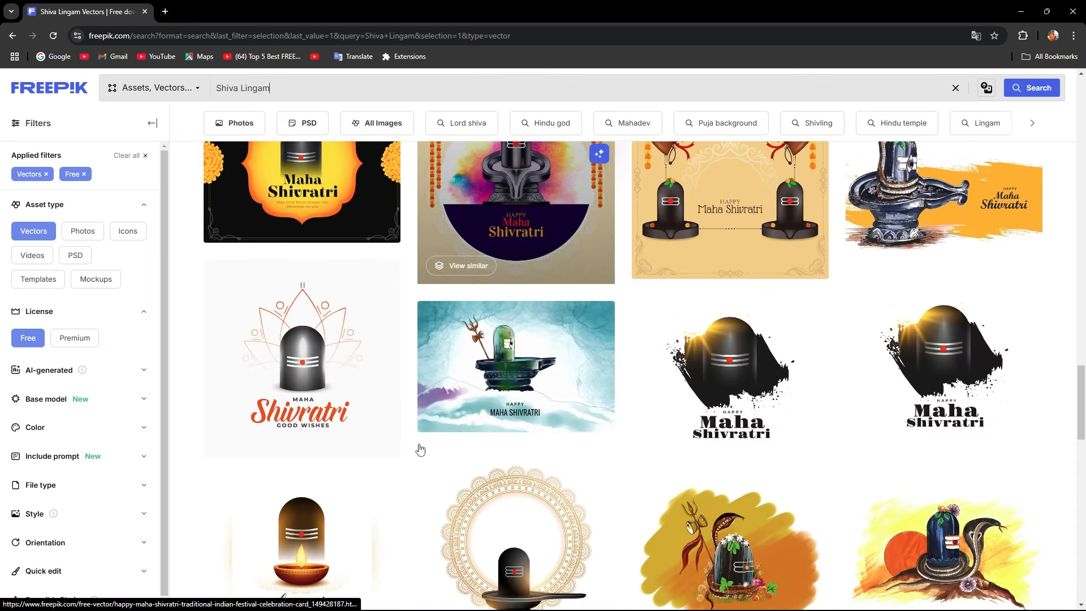
scroll(419, 449, down, 4)
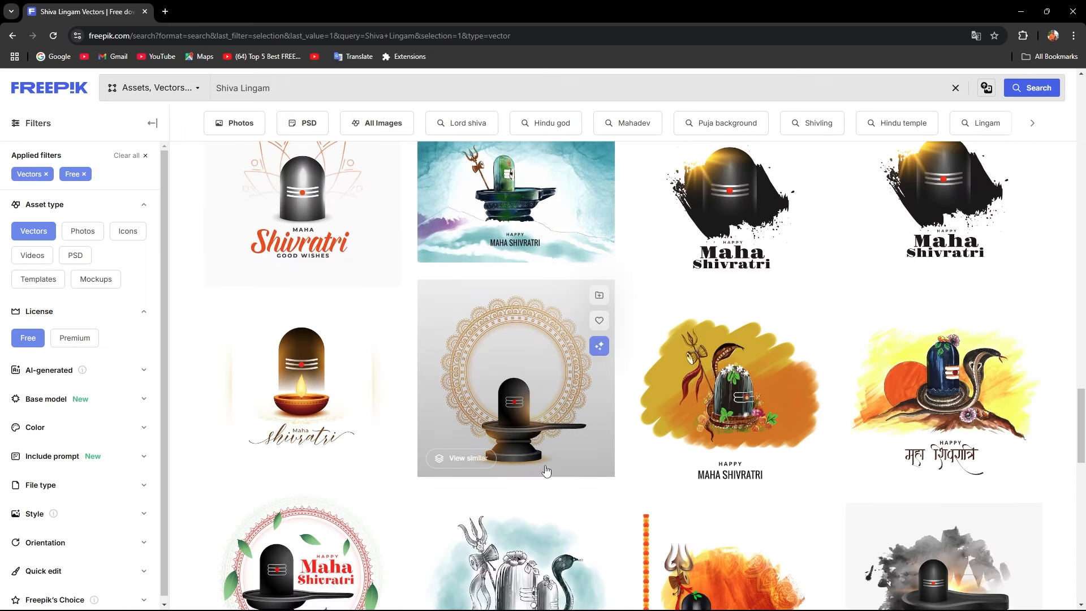
scroll(530, 413, down, 2)
scroll(530, 413, down, 1)
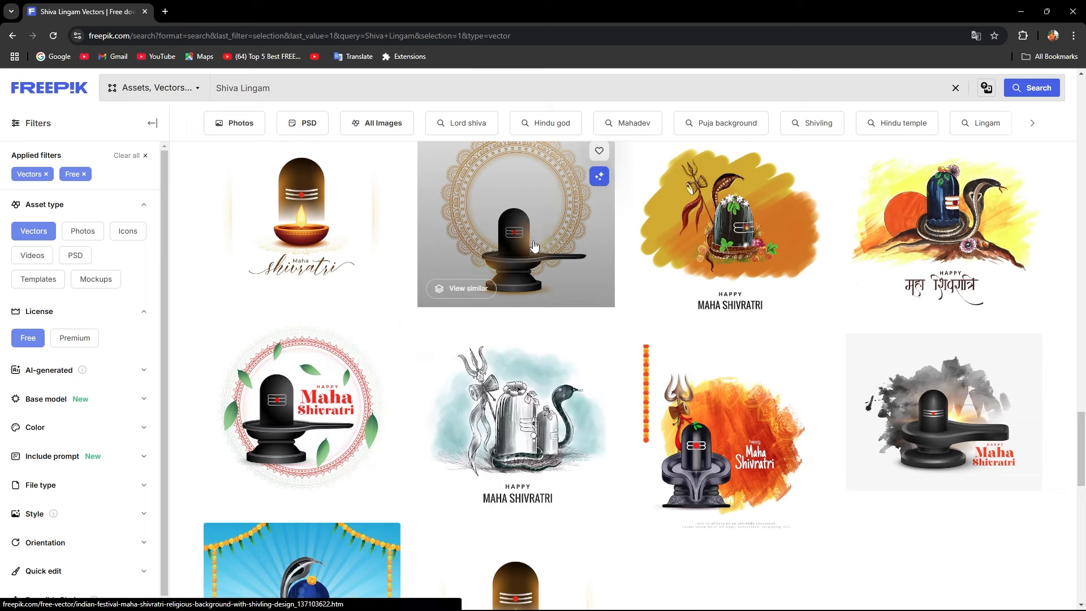
click(313, 416)
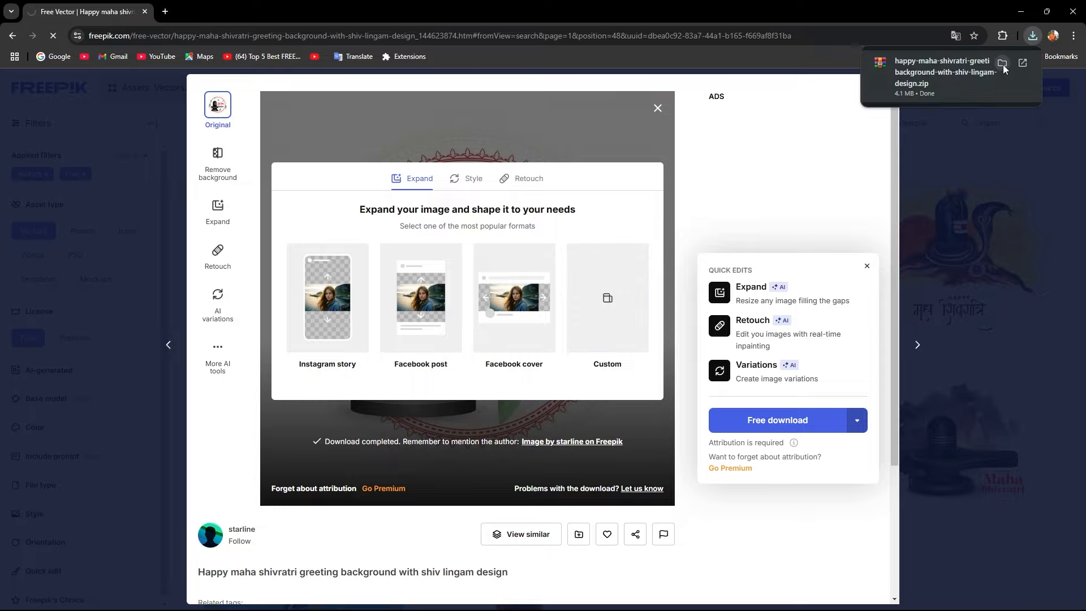
- Show the downloaded zip in its folder, extract it to its own folder in Downloads and open that folder
click(1003, 64)
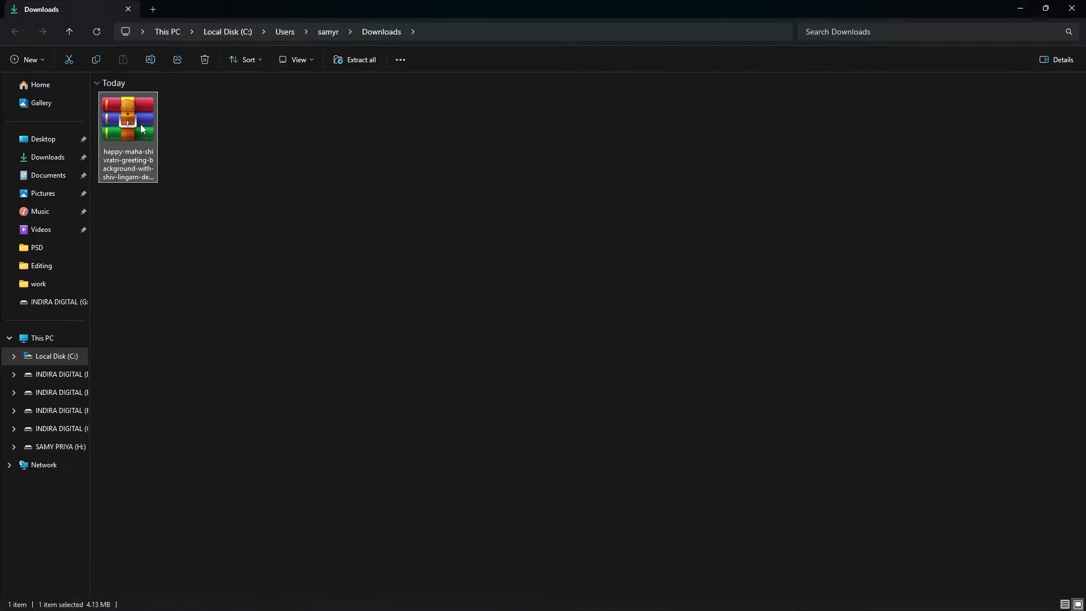
right_click(140, 124)
click(183, 343)
click(189, 182)
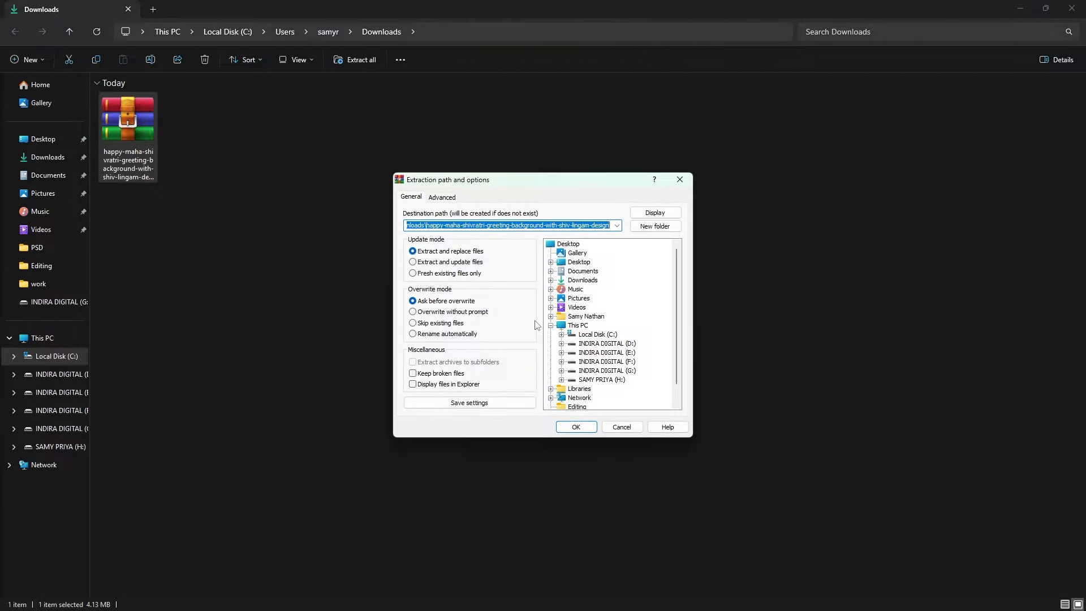
click(575, 427)
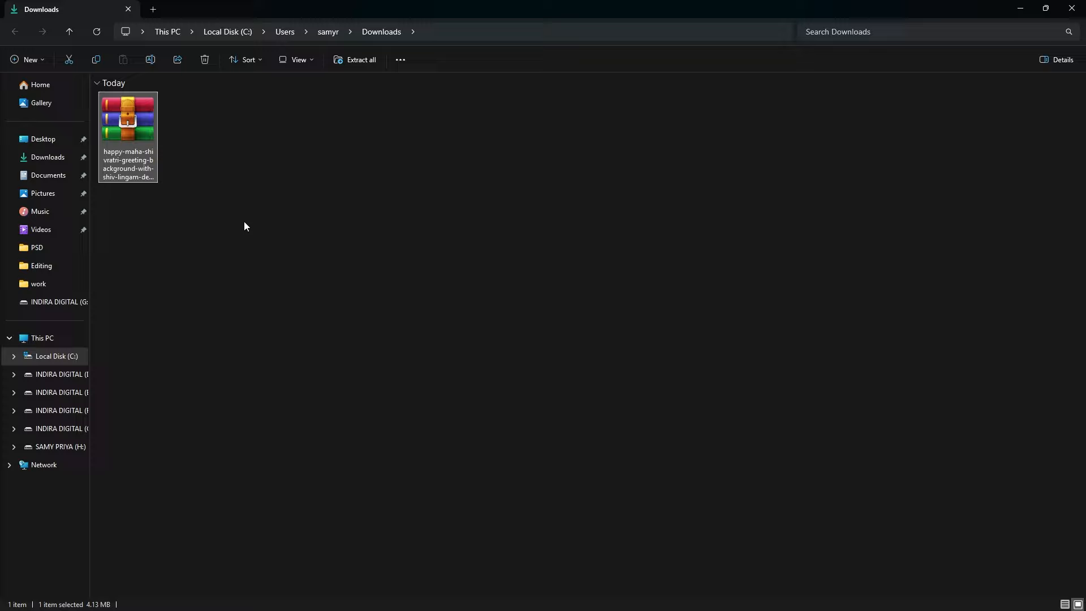
double_click(207, 138)
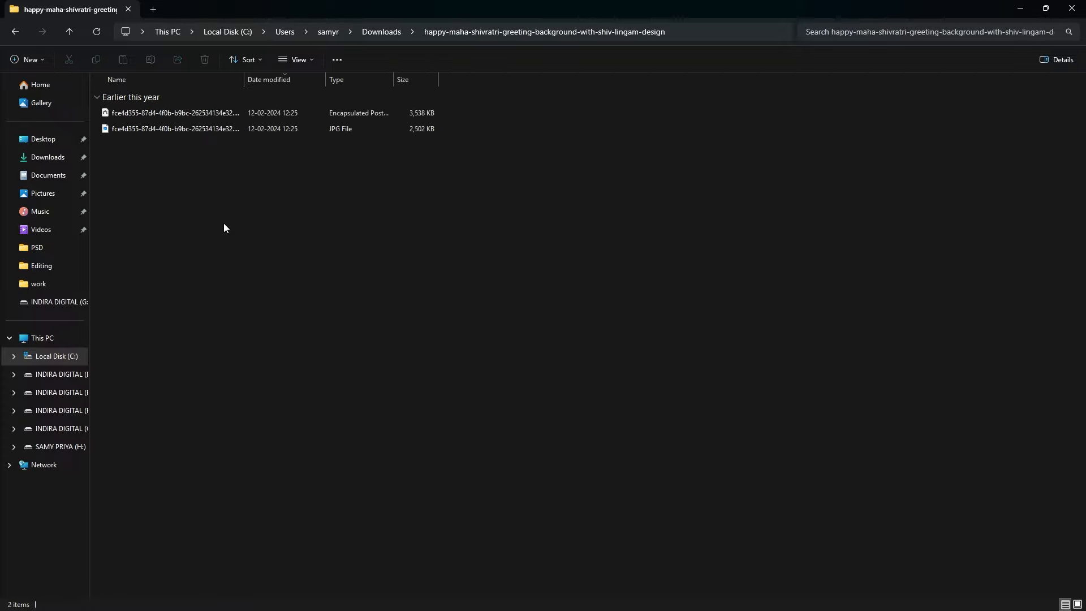
- Show the extracted files as extra large icons and open the EPS file in Illustrator
right_click(220, 202)
mouse_move(293, 216)
click(396, 219)
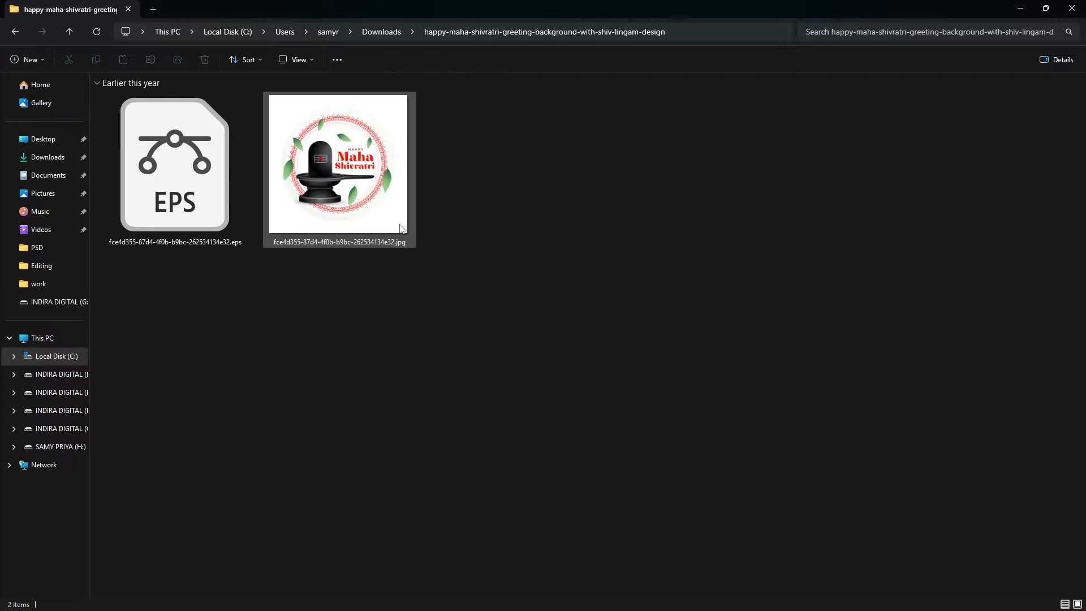
click(316, 180)
drag(203, 229, 358, 237)
key(alt+Tab)
key(Tab)
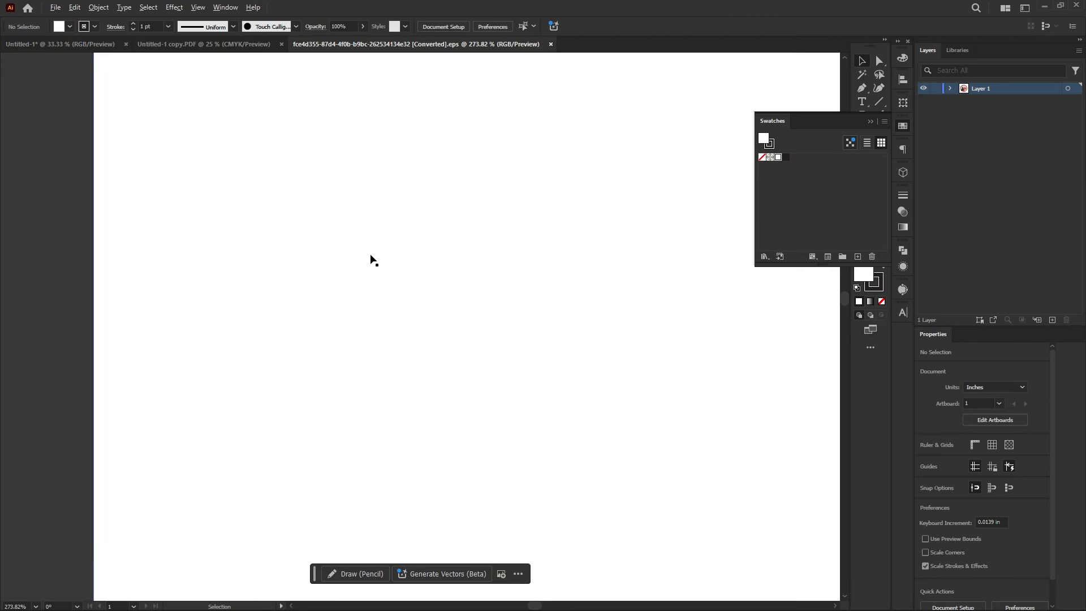
drag(538, 470, 490, 351)
key(ctrl+z)
scroll(504, 487, down, 1)
click(504, 590)
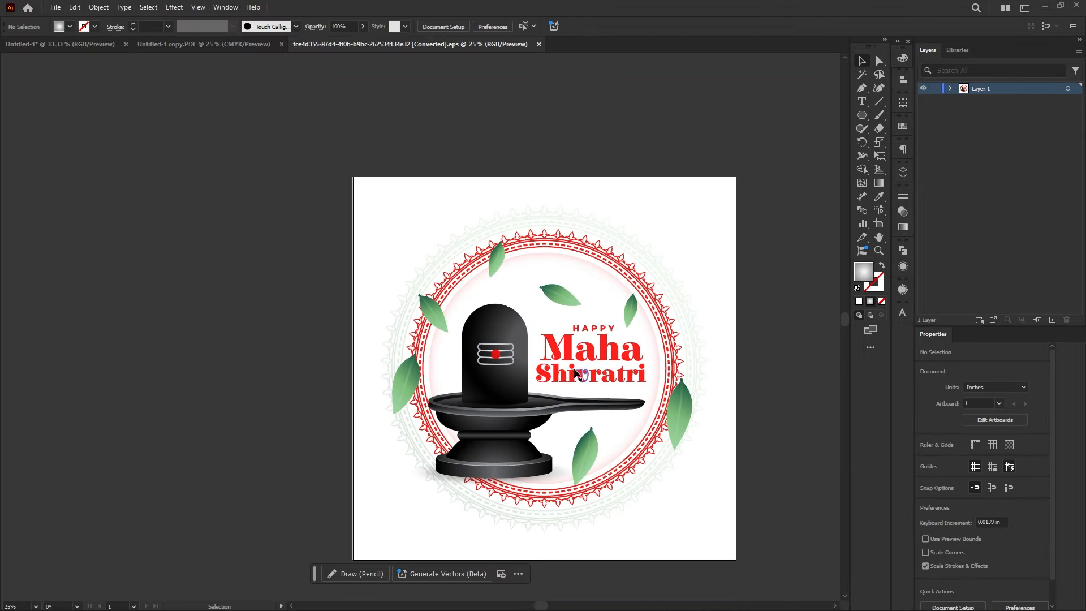
drag(507, 401, 463, 382)
key(ctrl+z)
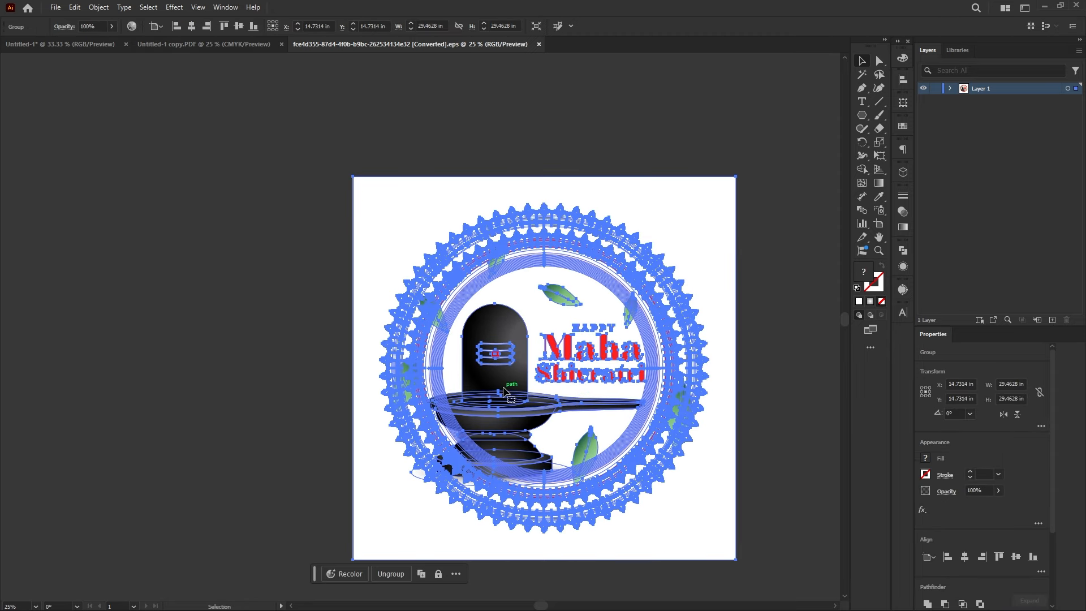
click(754, 425)
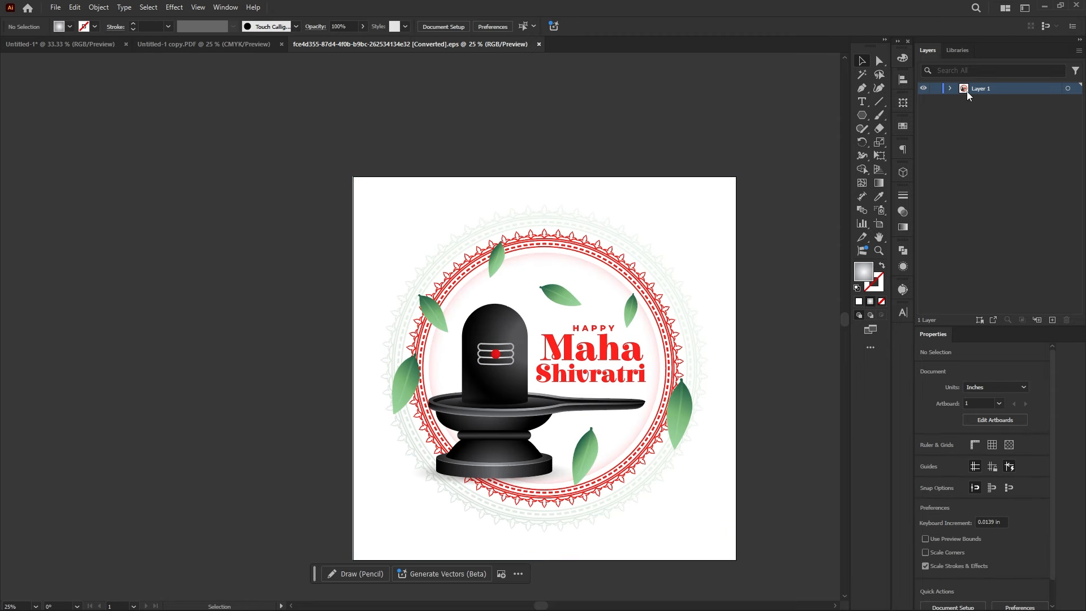
- Expand Layer 1 and its group, and hide the leaves and the "Happy Maha Shivratri" lettering
click(950, 89)
click(950, 89)
click(949, 88)
click(962, 101)
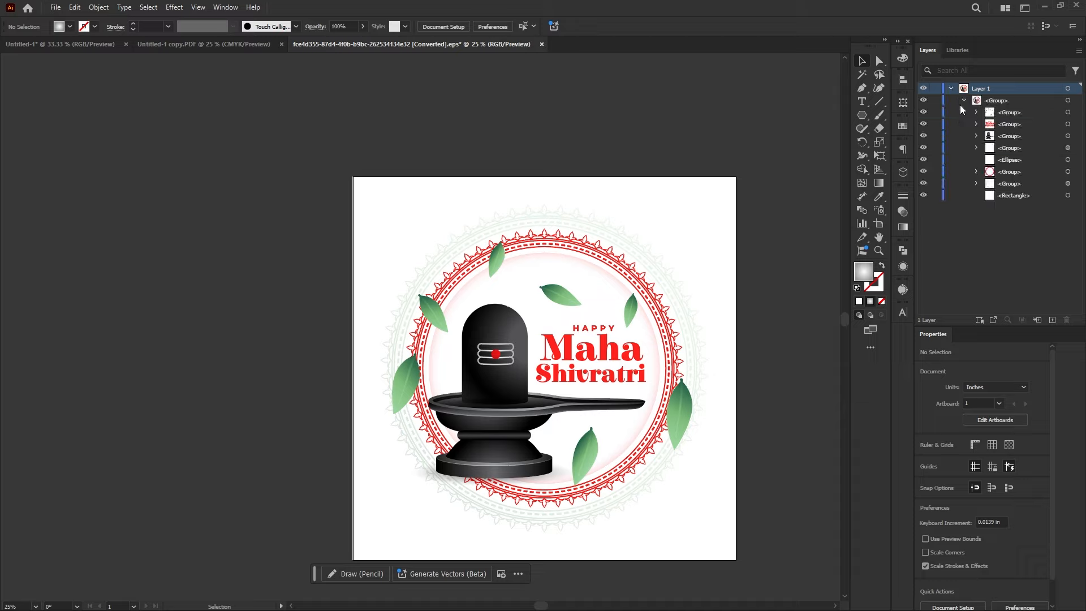
click(923, 124)
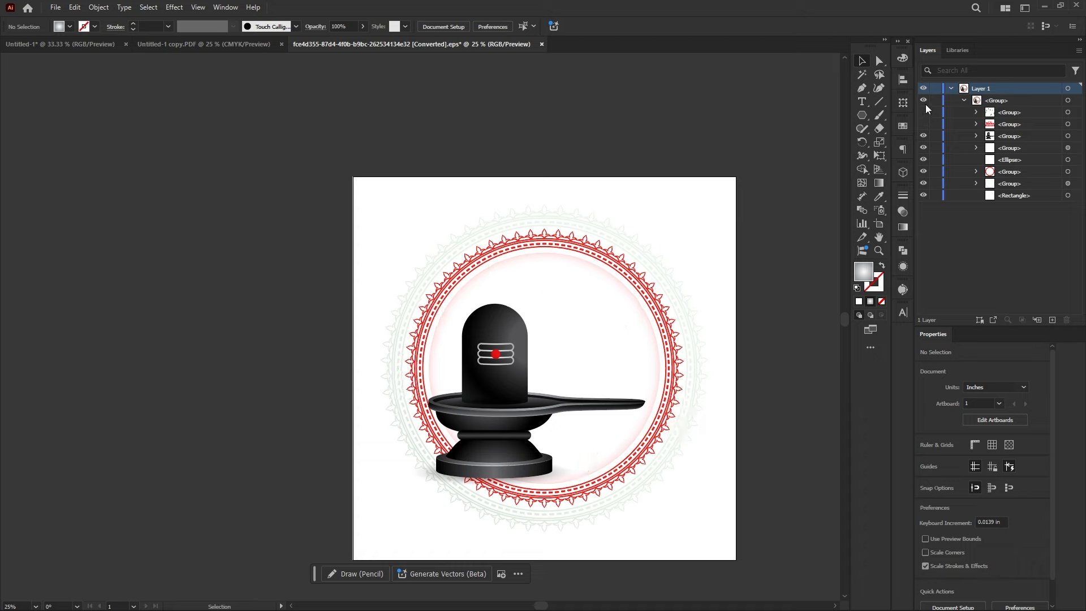
click(924, 100)
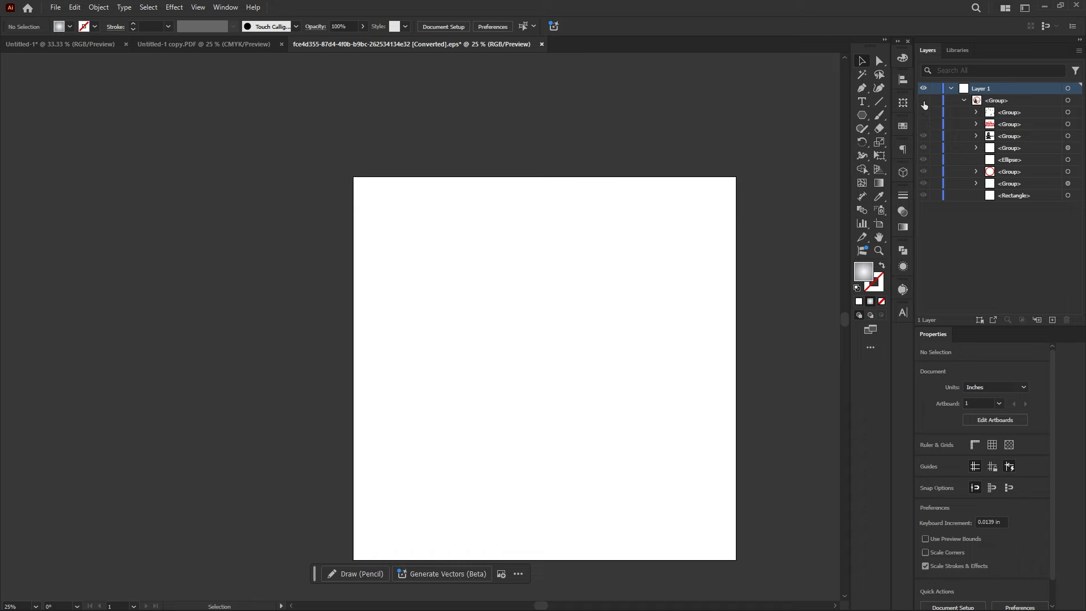
click(924, 101)
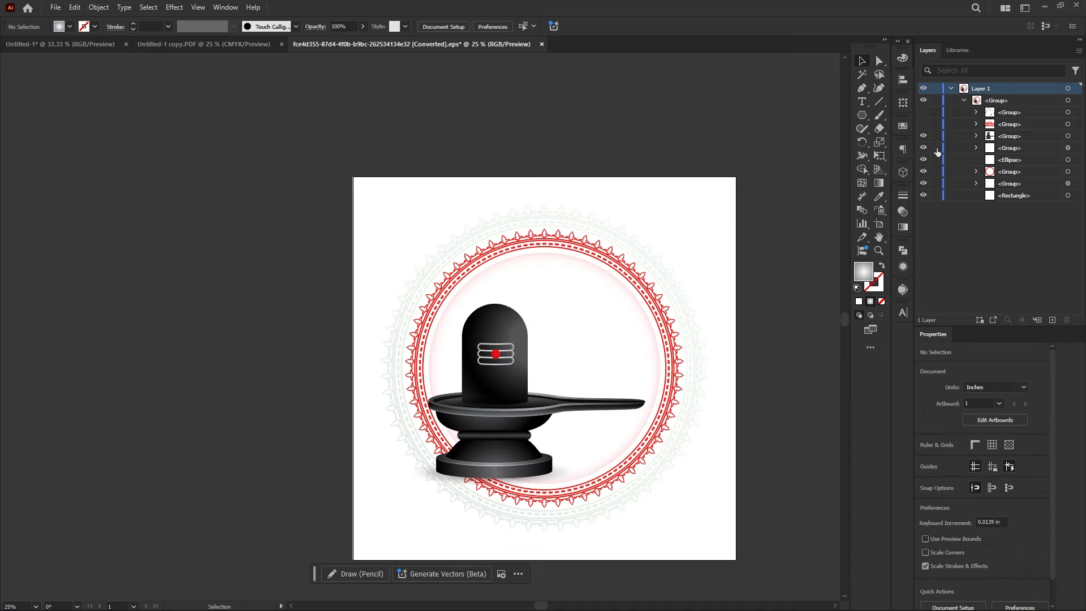
- Hide the ellipse, both ornamental rings, the remaining background group and the rectangle, leaving only the lingam group visible
click(923, 149)
click(923, 159)
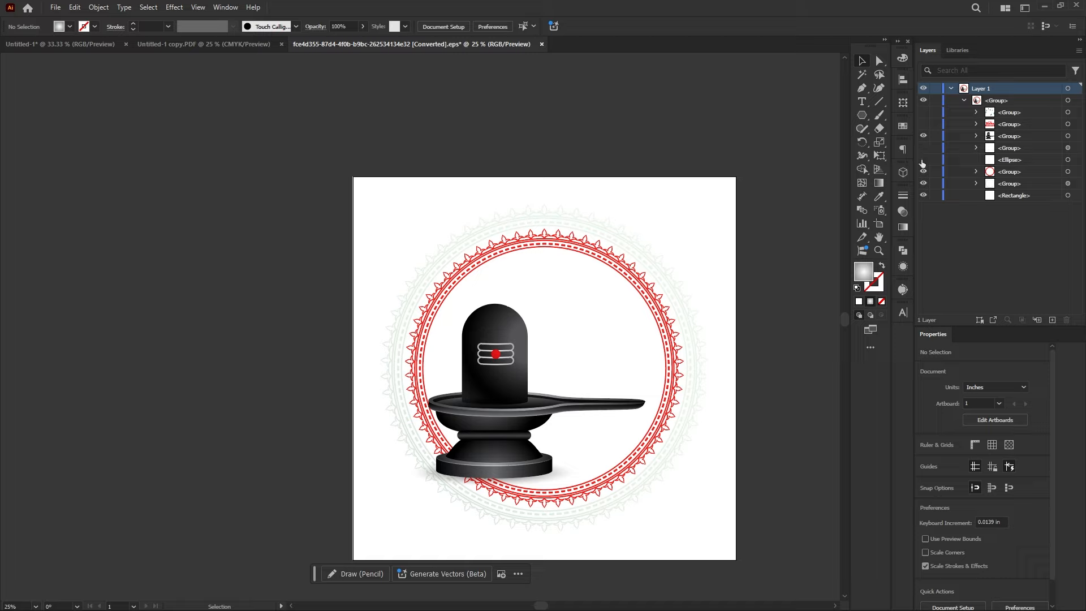
click(924, 172)
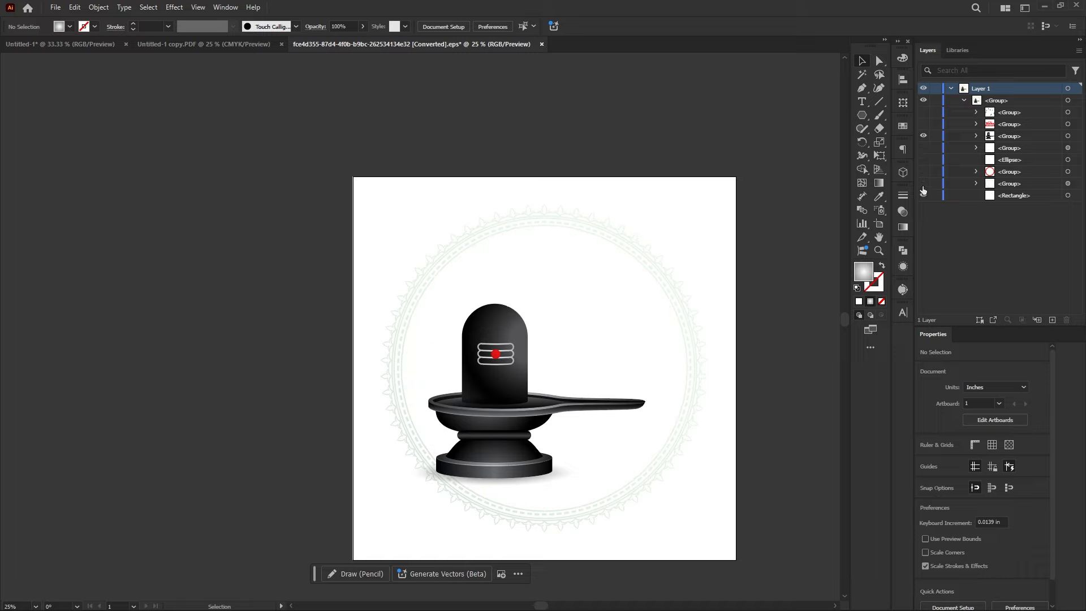
click(924, 183)
click(923, 195)
- Move the lingam artwork off the artboard onto the empty canvas beside it
drag(496, 389, 186, 314)
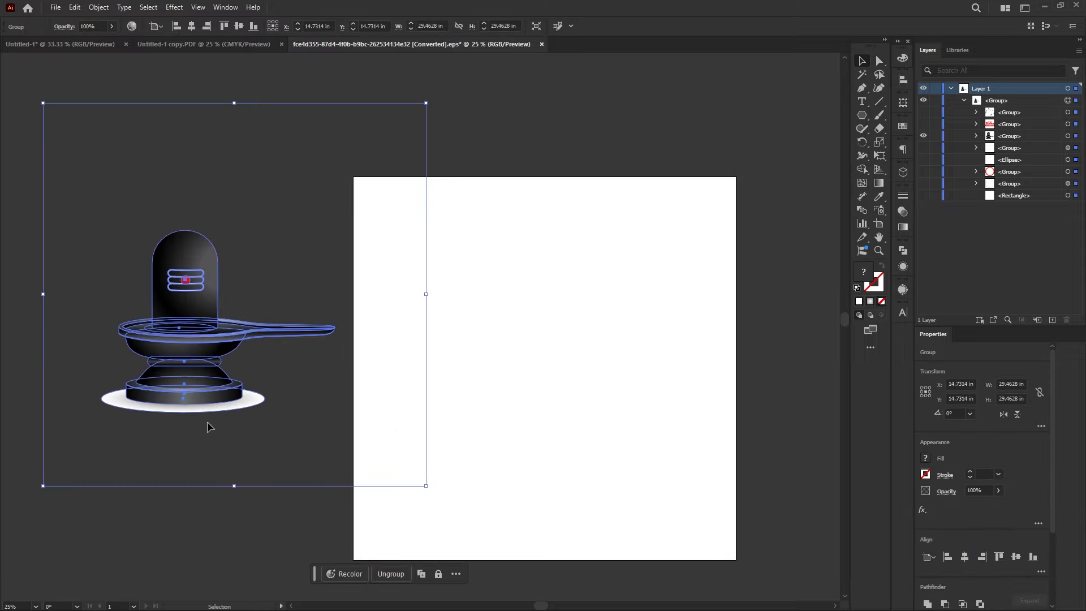
click(239, 413)
click(245, 410)
click(946, 220)
drag(308, 204, 106, 471)
click(193, 456)
scroll(174, 412, up, 3)
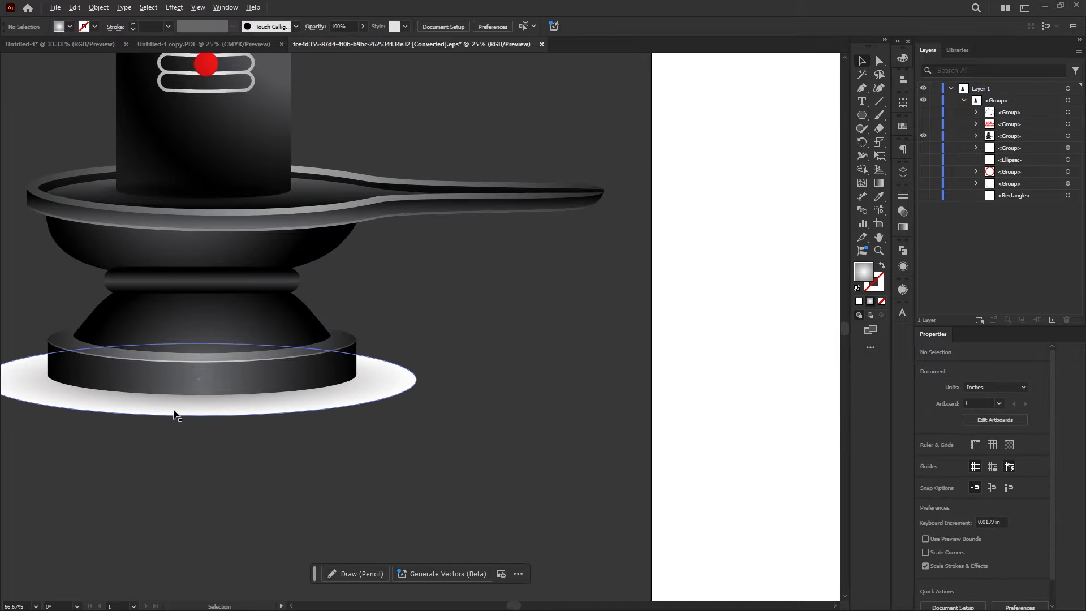
- Delete the white shadow ellipse beneath the lingam's base using Direct Selection
click(208, 391)
drag(224, 399, 349, 428)
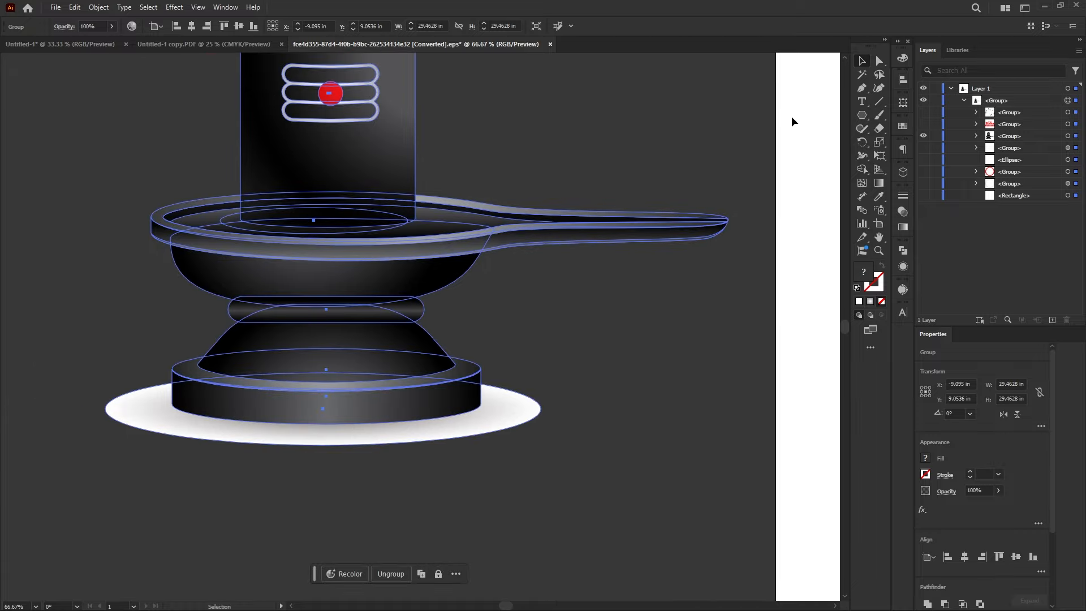
click(879, 60)
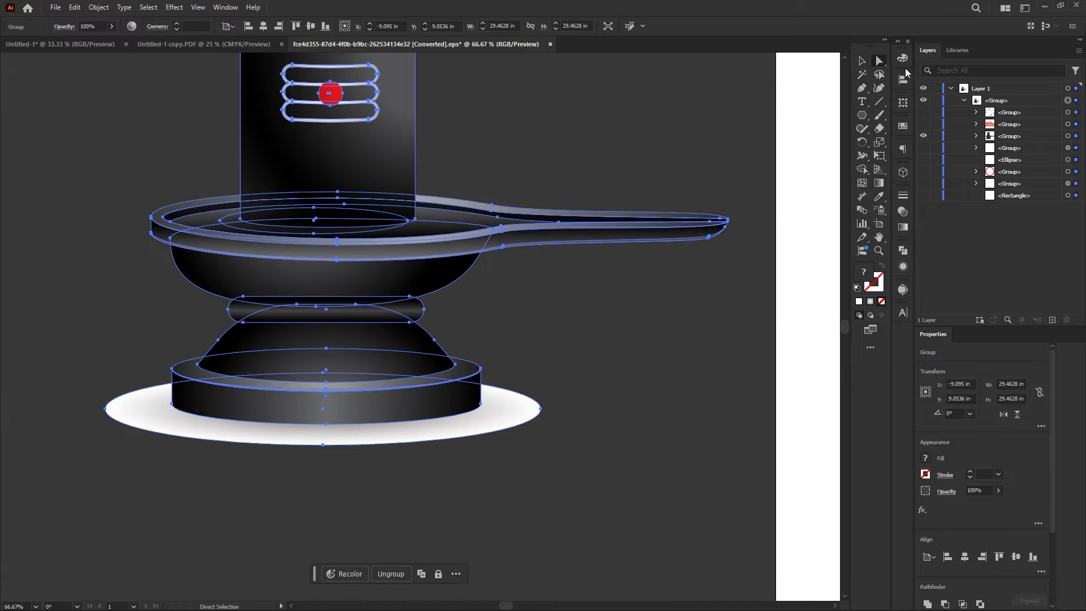
click(494, 450)
drag(489, 429, 585, 532)
key(Delete)
scroll(400, 479, down, 2)
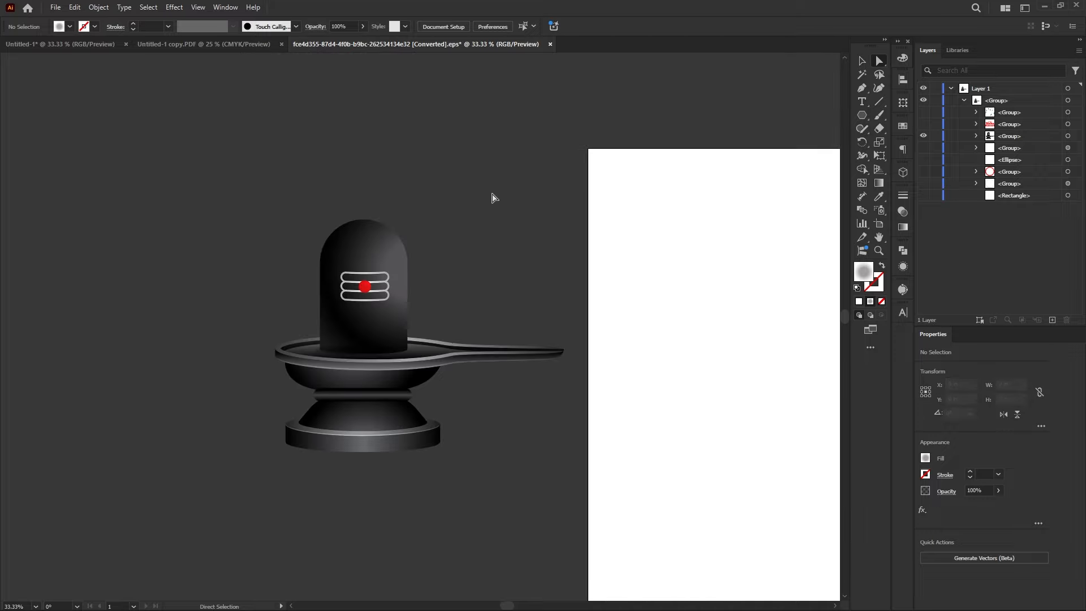
- Copy all the lingam's paths and paste them into the Untitled-1 poster document
drag(237, 471, 240, 471)
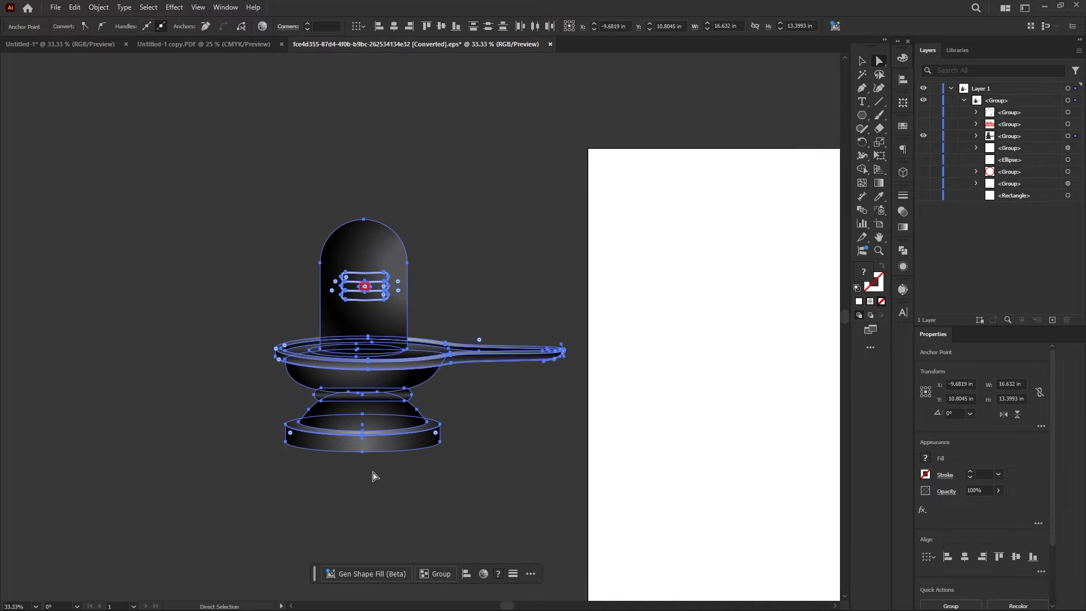
click(461, 464)
drag(401, 491, 284, 160)
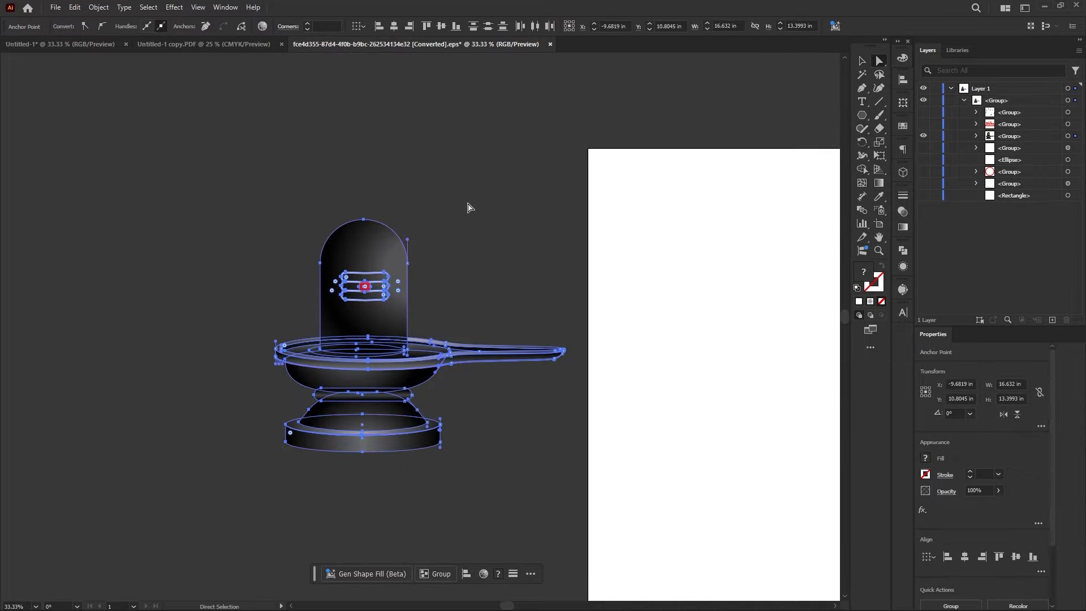
drag(468, 203, 234, 486)
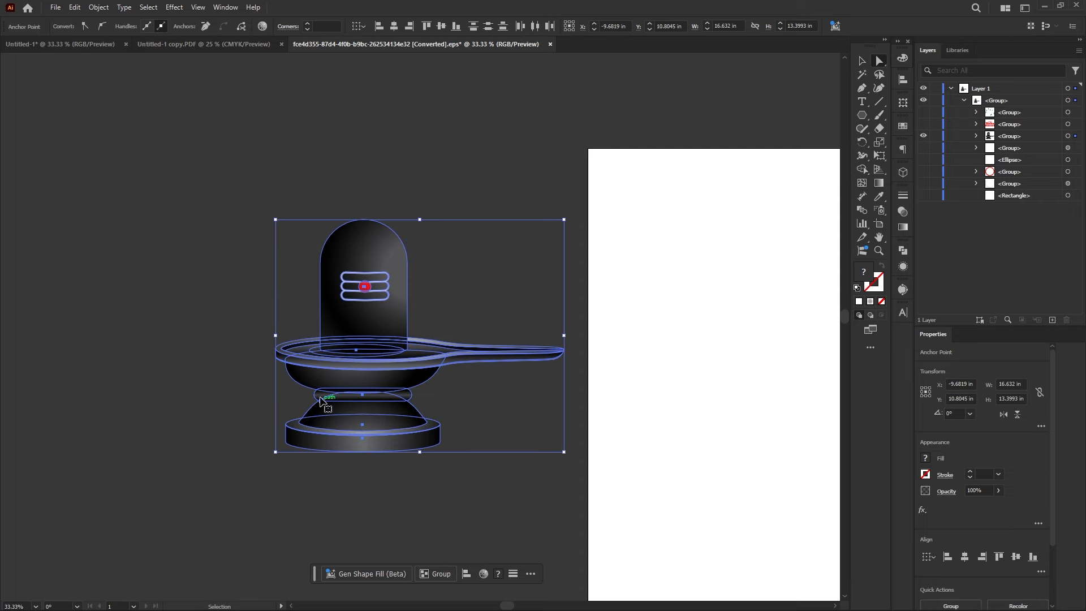
key(ctrl+Tab)
key(ctrl+v)
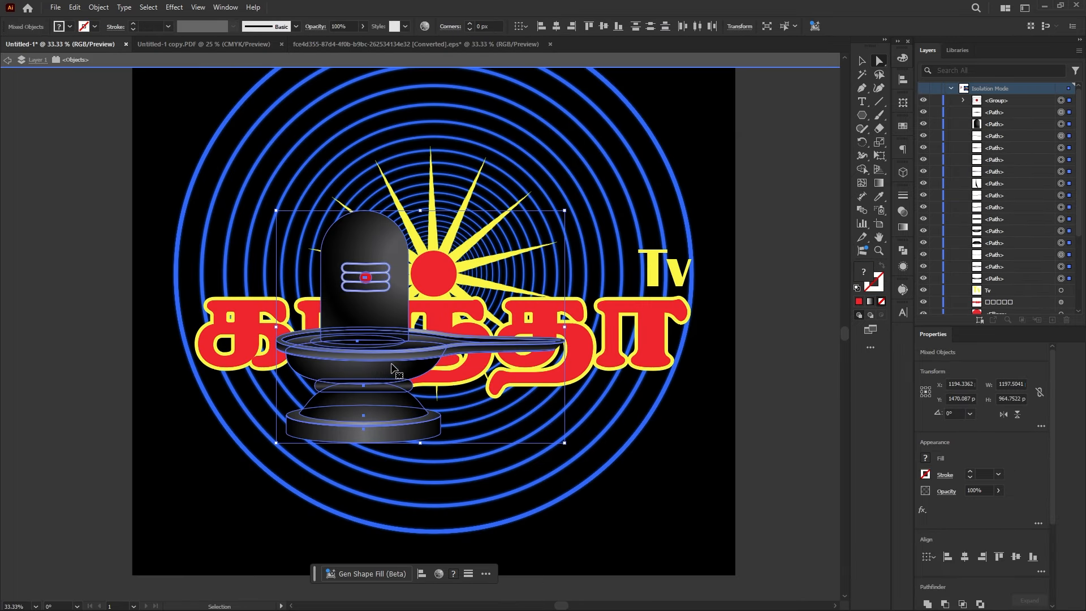
- Scale the pasted lingam down and place it inside the red circle at the centre of the yellow burst
key(v)
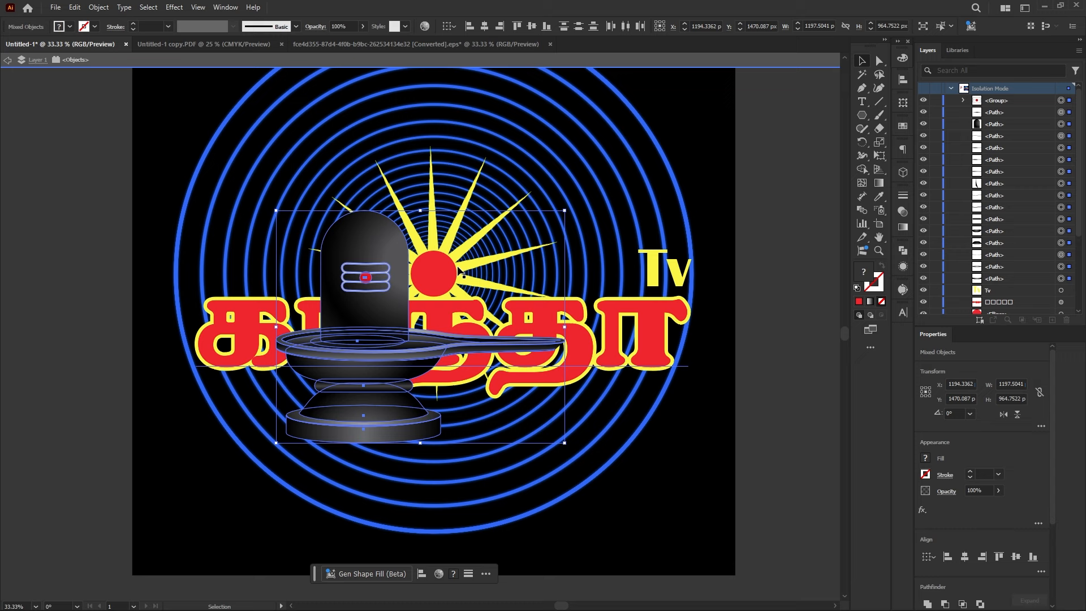
drag(567, 211, 700, 444)
mouse_move(653, 234)
mouse_down()
mouse_move(654, 247)
mouse_move(655, 233)
mouse_up()
drag(520, 345, 915, 510)
key(ctrl+0)
click(729, 452)
- Examine the lingam inside the red circle up close and the whole poster beside the sketch with the panels hidden
key(z)
drag(728, 324, 365, 182)
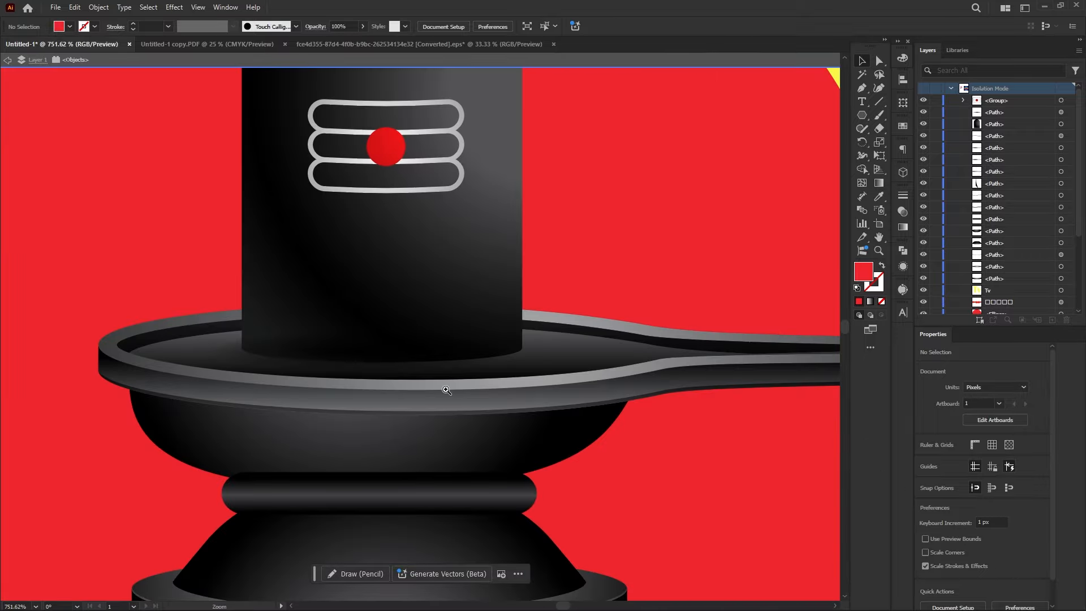
drag(445, 388, 373, 433)
drag(382, 390, 325, 172)
drag(417, 425, 321, 226)
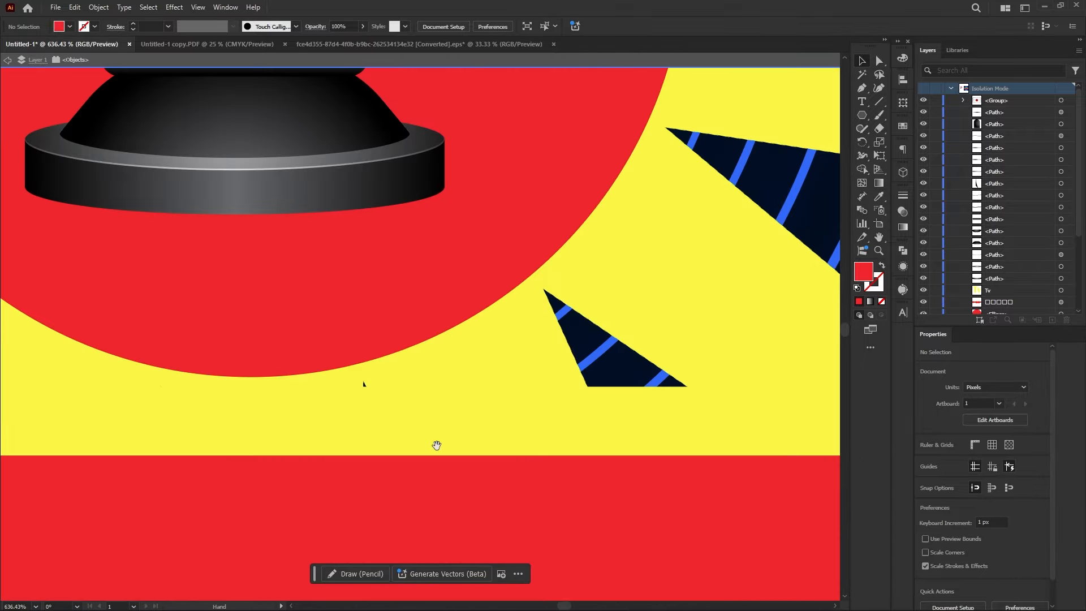
drag(453, 555, 436, 238)
drag(443, 350, 252, 121)
key(ctrl+0)
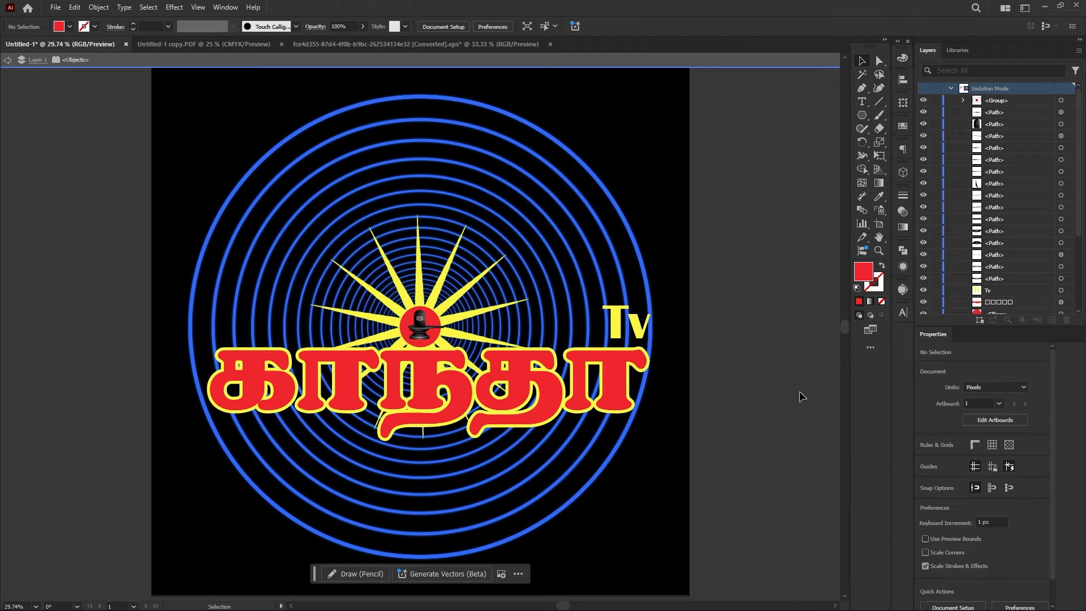
key(Tab)
scroll(710, 395, down, 2)
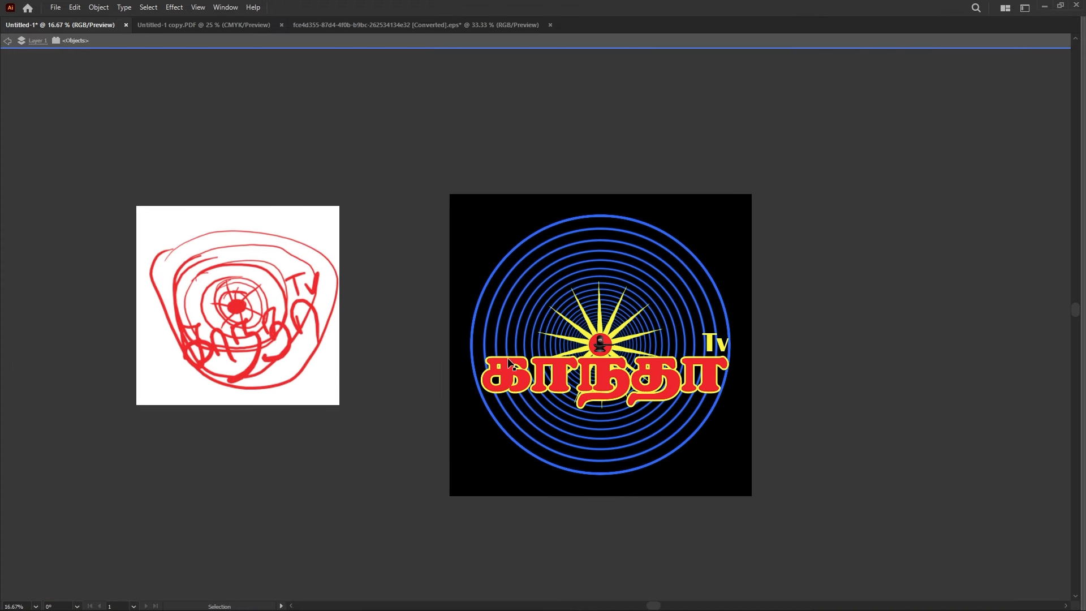
drag(803, 168, 516, 412)
drag(366, 514, 363, 514)
key(ctrl+z)
key(ctrl+z)
key(ctrl+z)
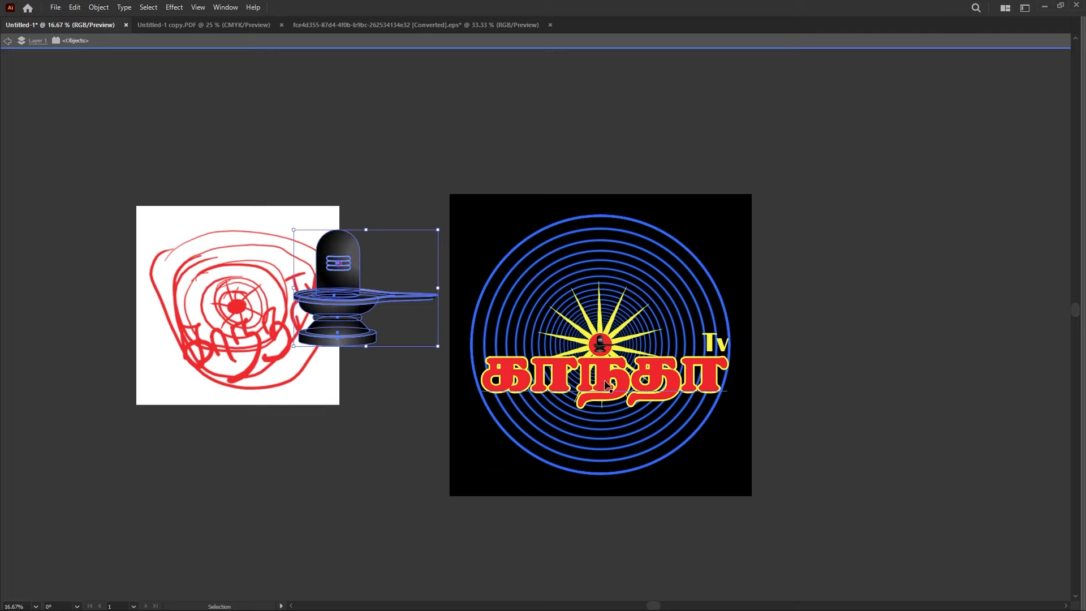
key(ctrl+shift+z)
key(ctrl+shift+z)
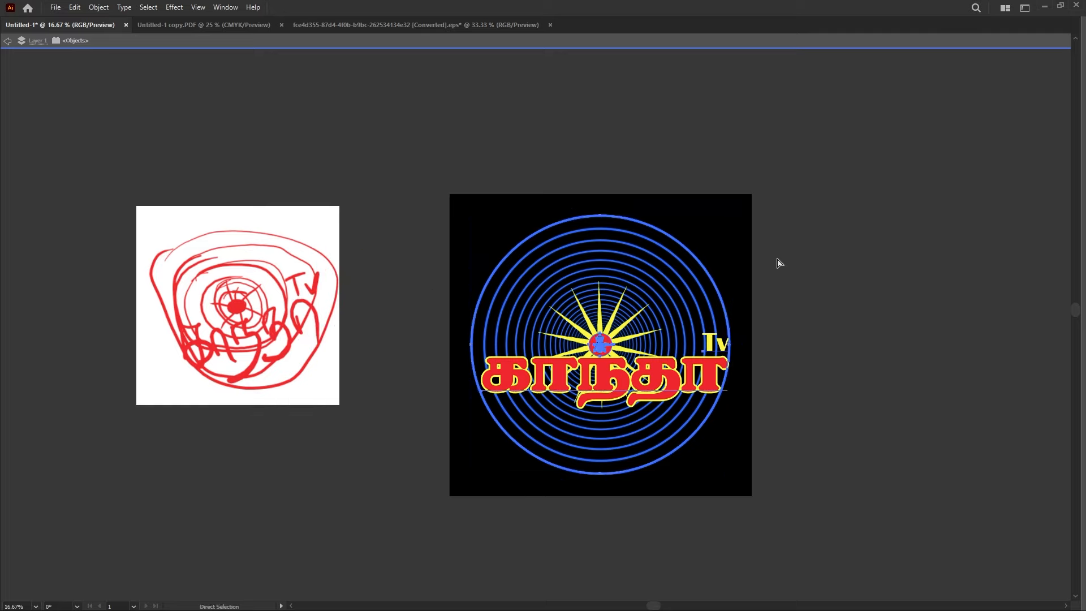
click(799, 287)
- Compare the poster's burst, lingam, title and "Tv" text with the red hand-drawn sketch beside it
drag(603, 336, 814, 432)
drag(699, 465, 577, 258)
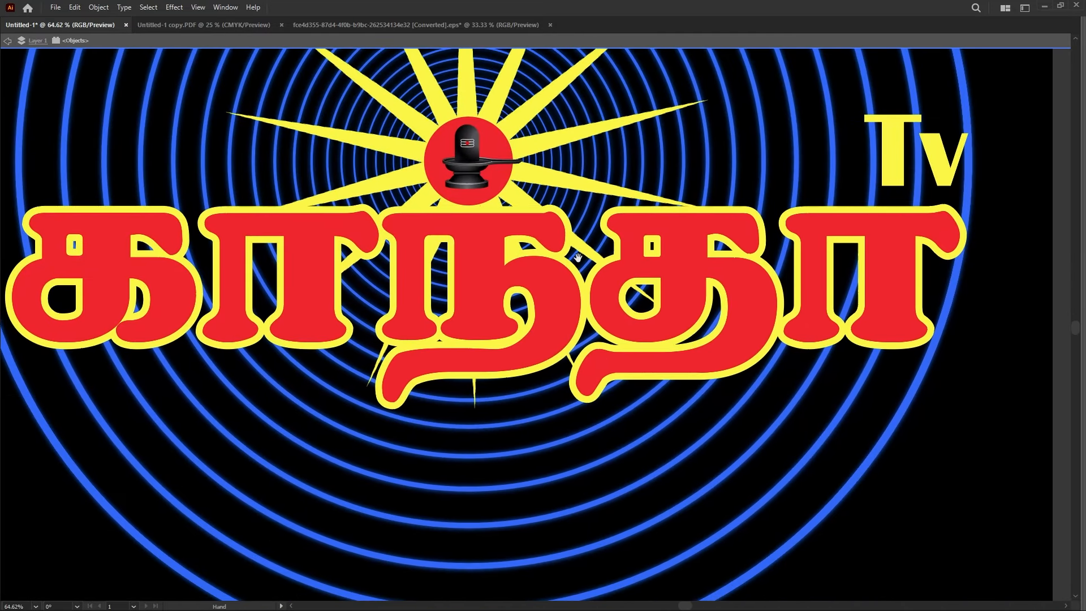
scroll(593, 285, down, 2)
drag(440, 236, 491, 347)
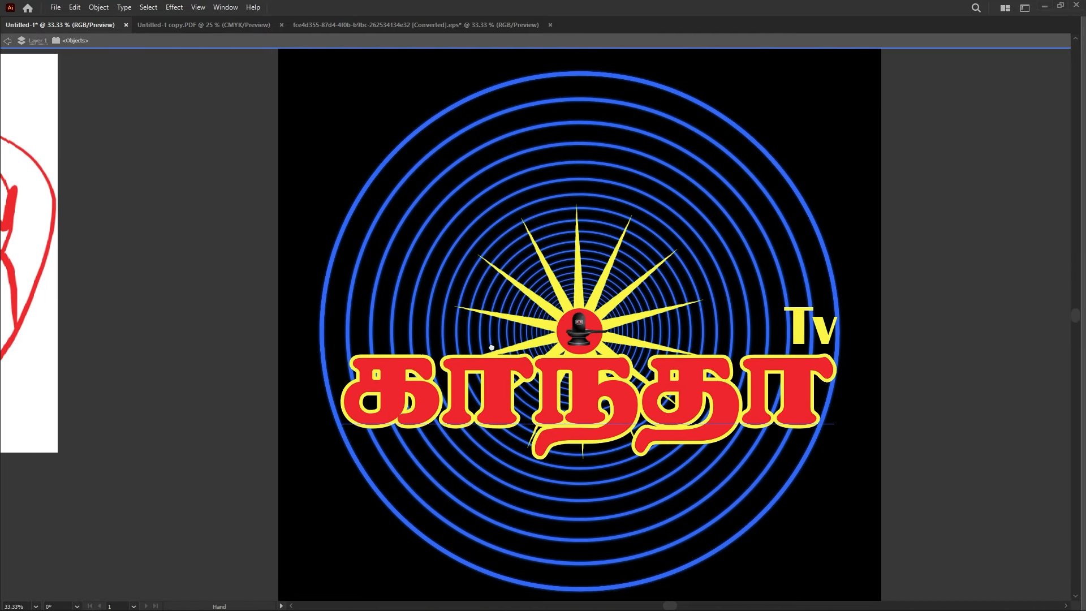
drag(180, 354, 607, 383)
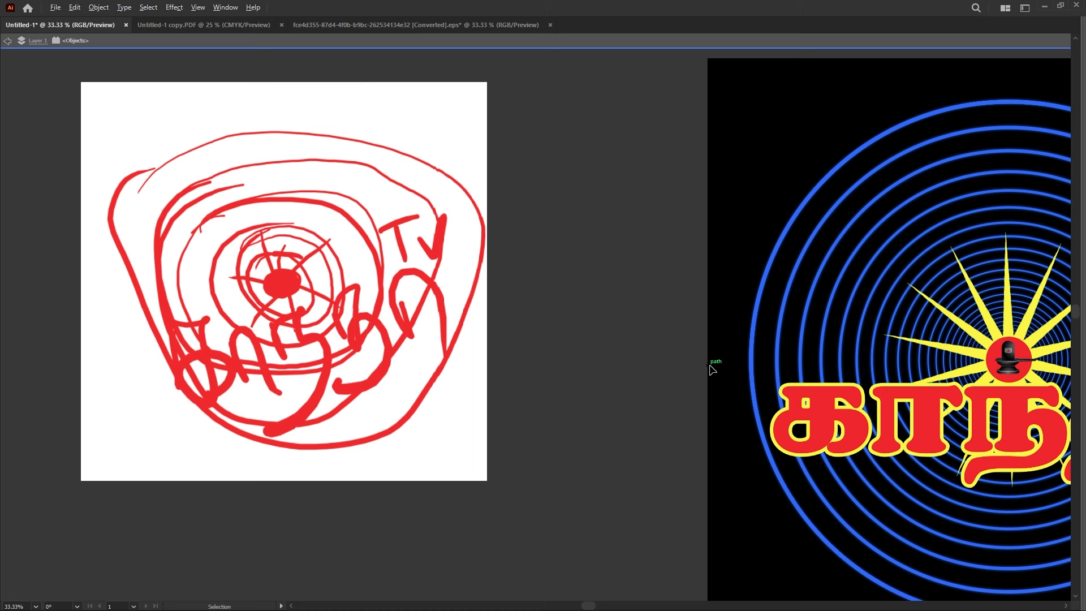
key(ctrl+0)
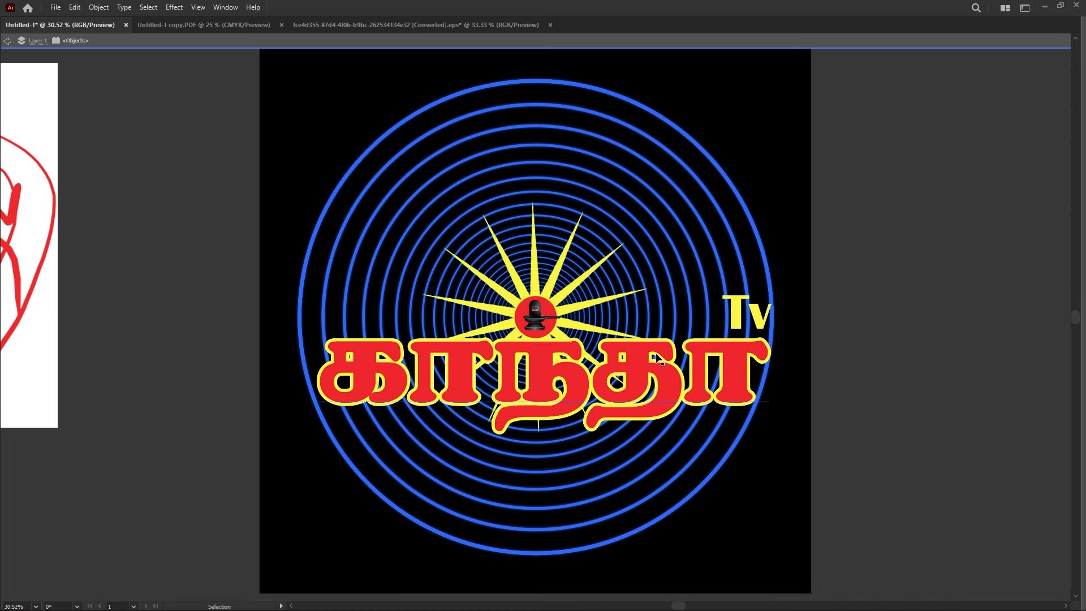
- Review the finished poster once more, both next to the hand-drawn sketch and on its own at full view
drag(511, 305, 613, 320)
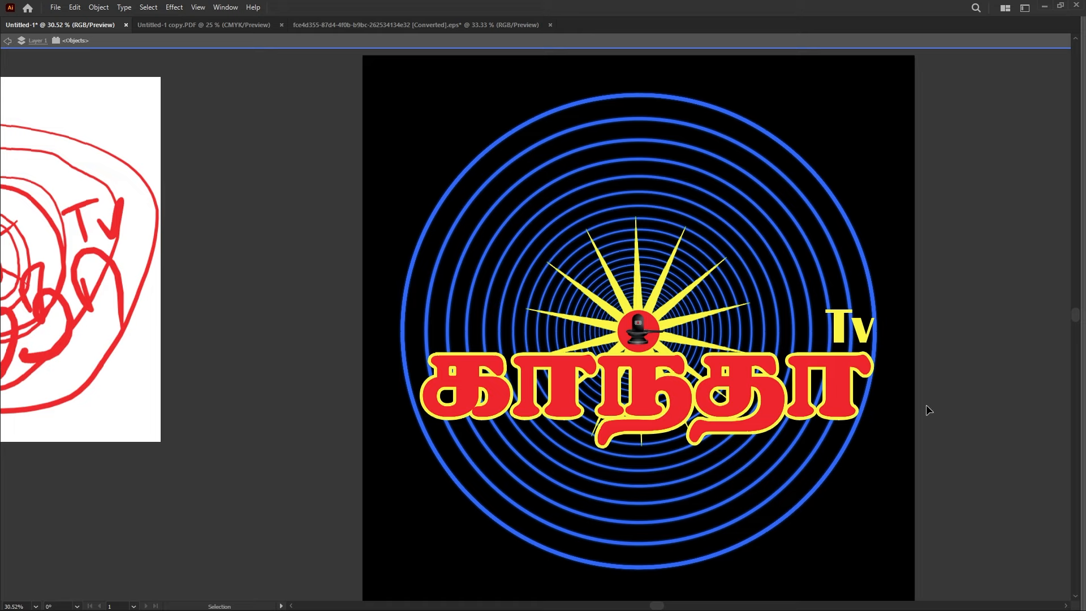
scroll(768, 377, down, 2)
scroll(294, 353, up, 1)
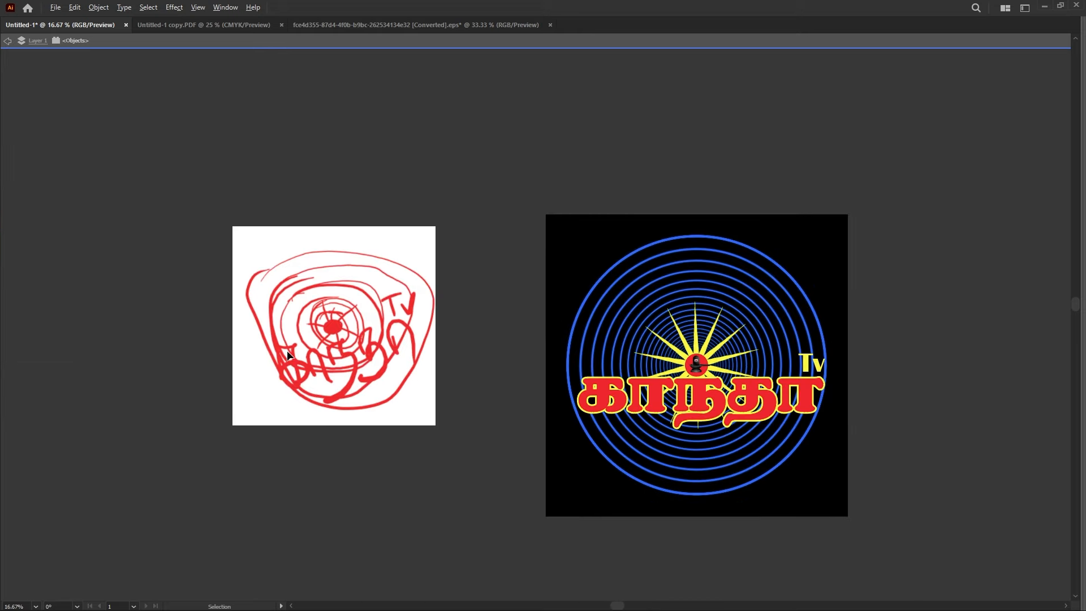
scroll(287, 354, up, 2)
drag(744, 368, 305, 382)
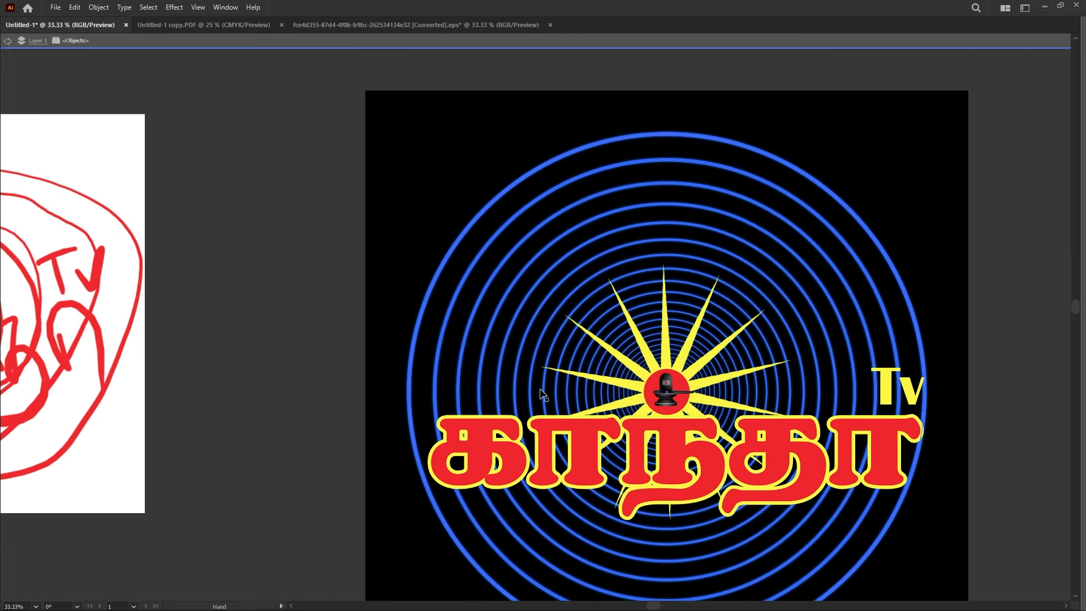
drag(645, 434, 565, 380)
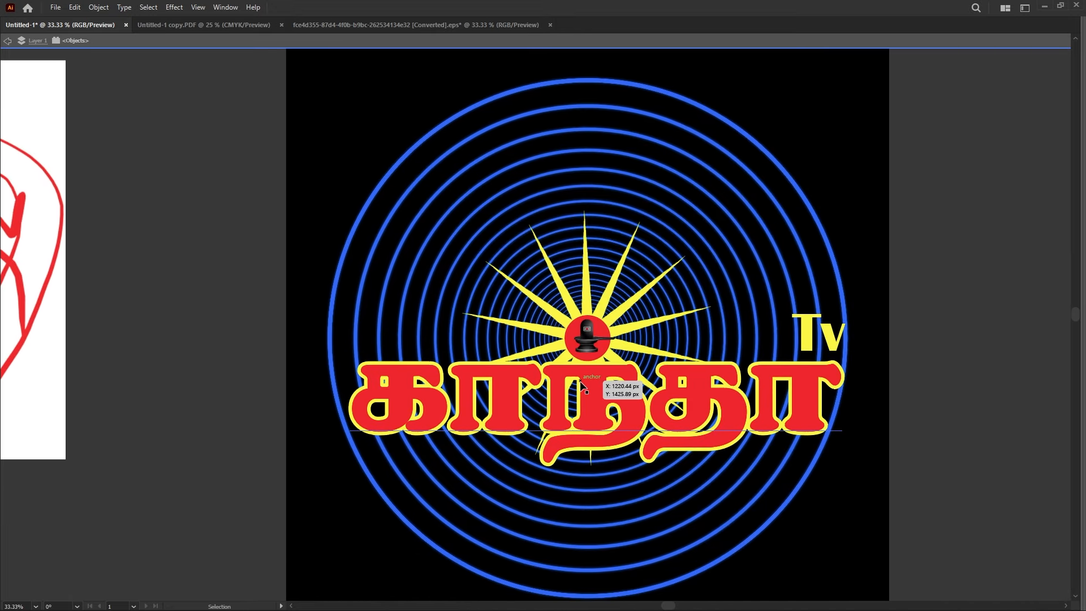
scroll(473, 365, down, 1)
- Save the poster in the Editing folder as an Illustrator 2020 file named "Logo TV", keeping the default save options
key(ctrl+s)
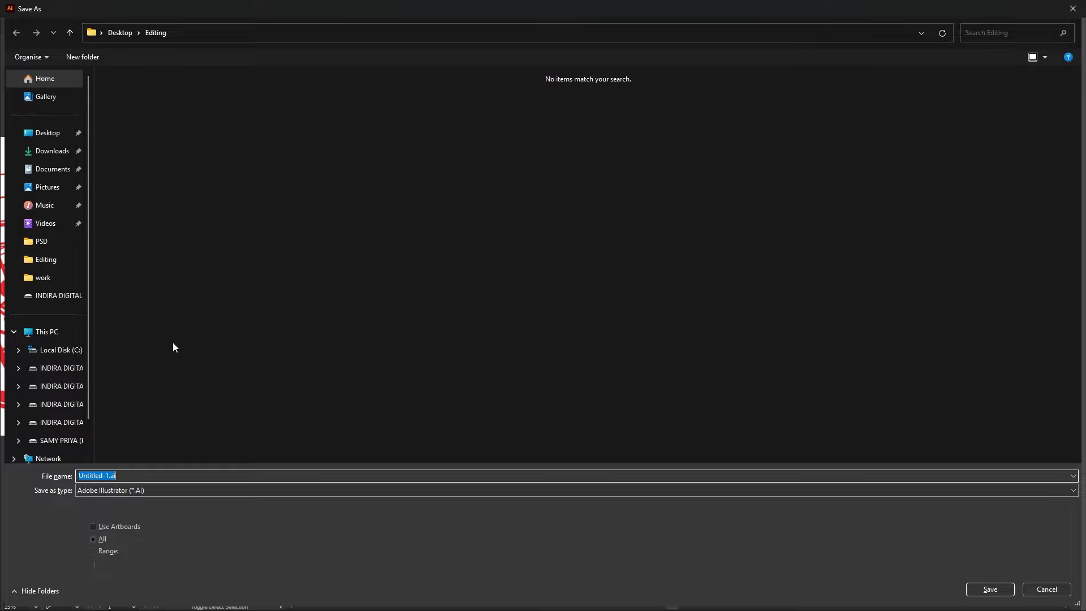
text(Logo)
text(TV)
key(Return)
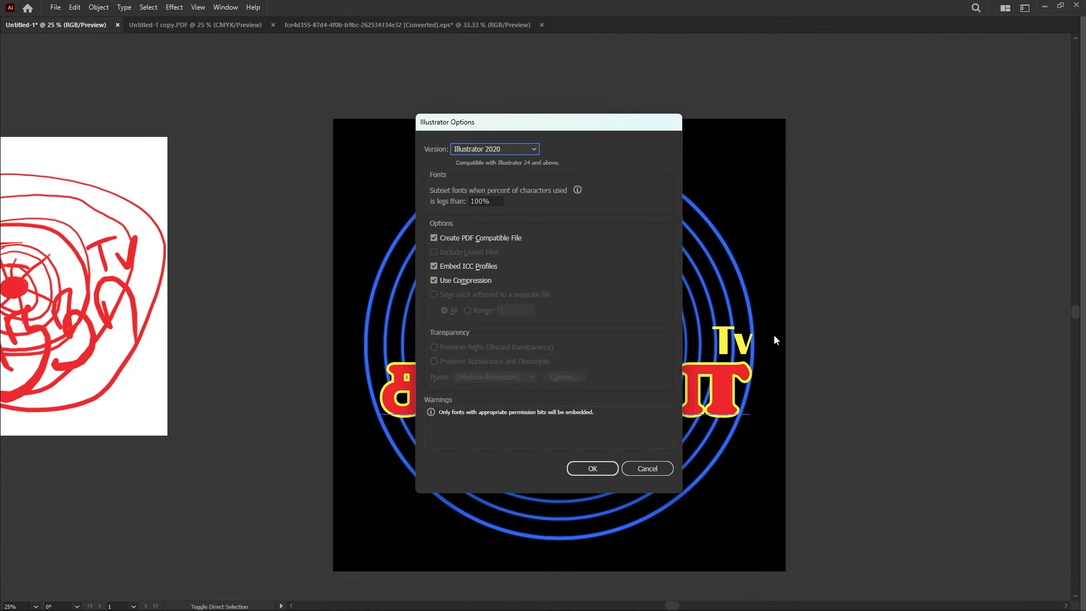
click(614, 468)
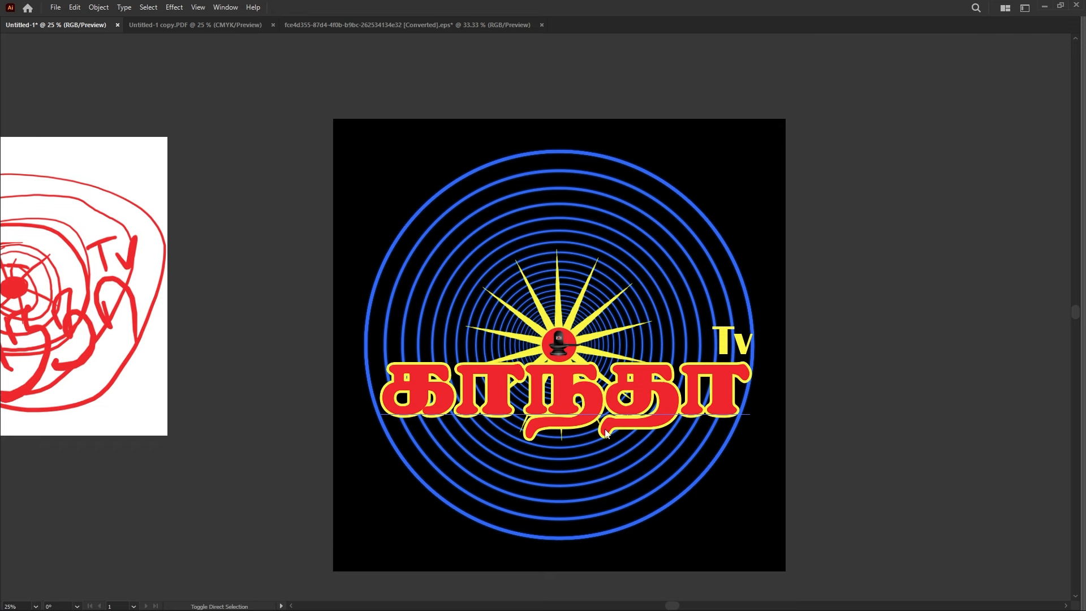
key(ctrl+alt+0)
- Minimise Illustrator, Photoshop and the open File Explorer windows to reach the desktop
click(1045, 5)
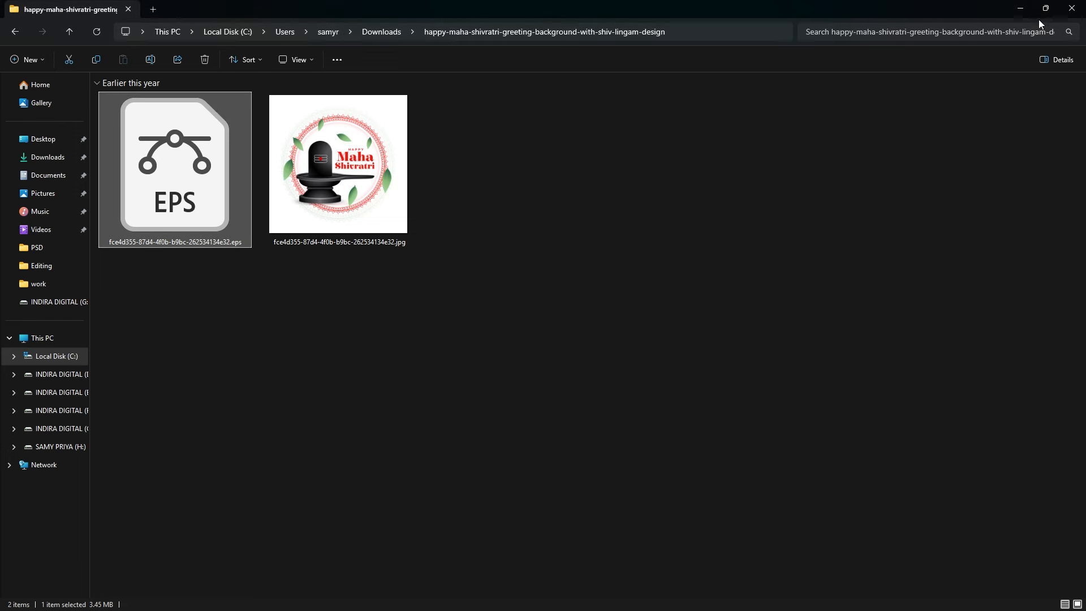
click(1021, 7)
click(1021, 6)
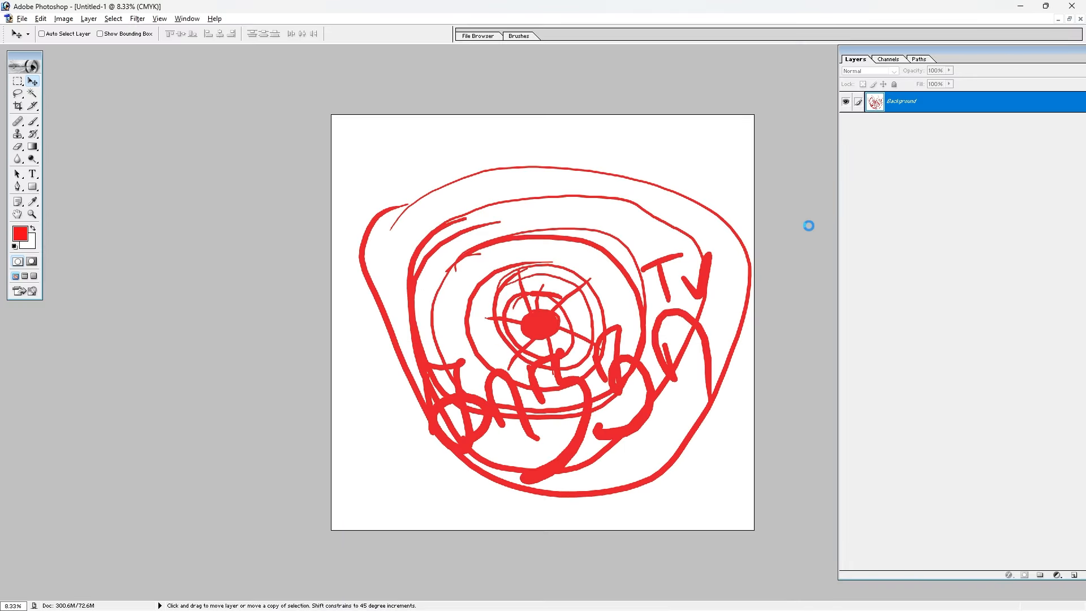
click(1021, 6)
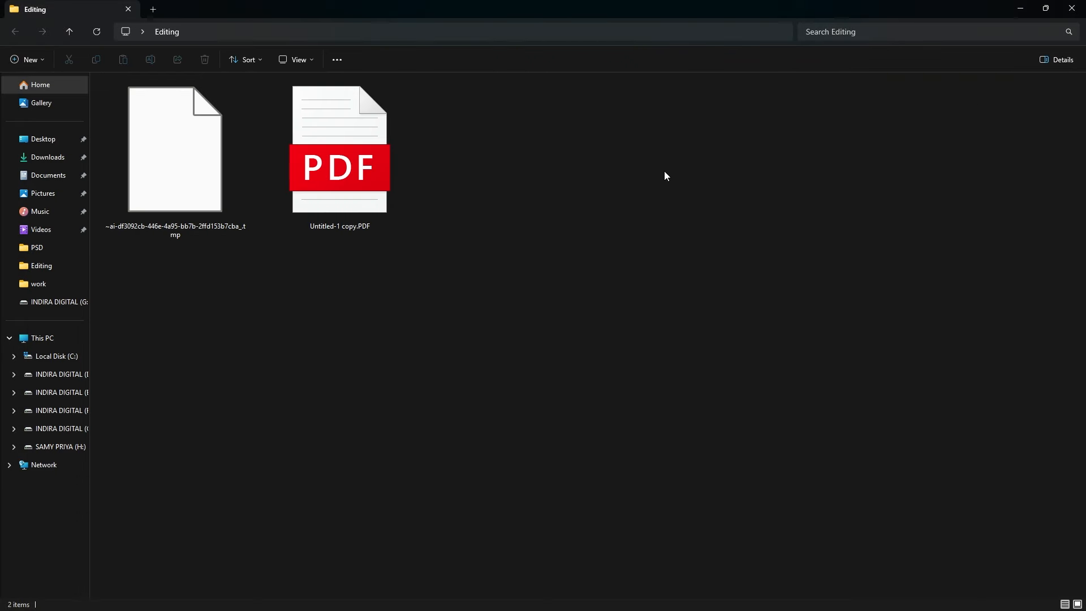
click(1020, 7)
right_click(607, 160)
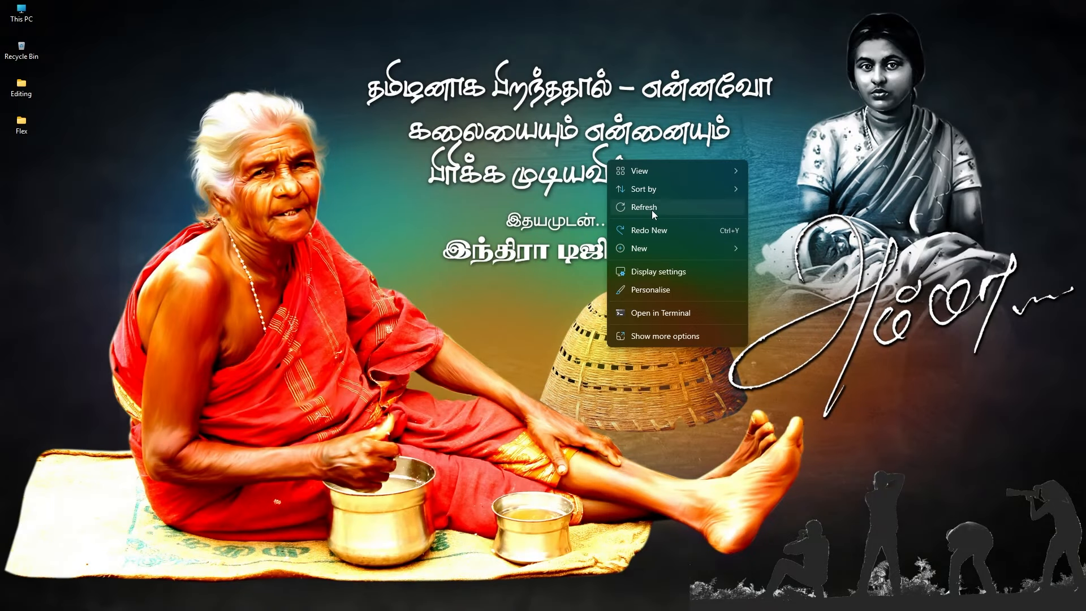
click(652, 209)
right_click(276, 233)
click(329, 279)
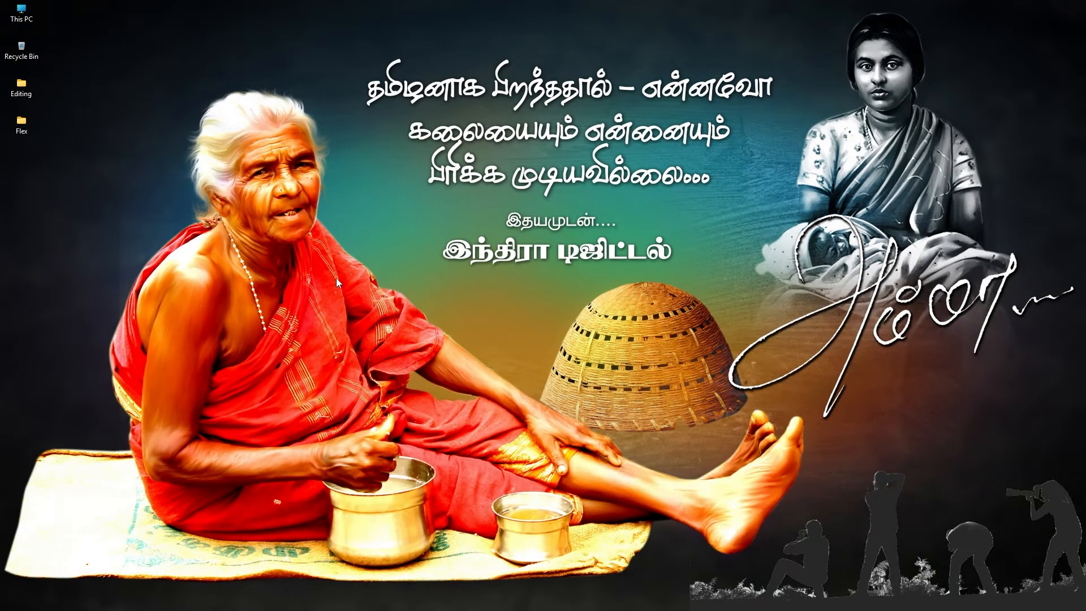
right_click(343, 247)
click(371, 293)
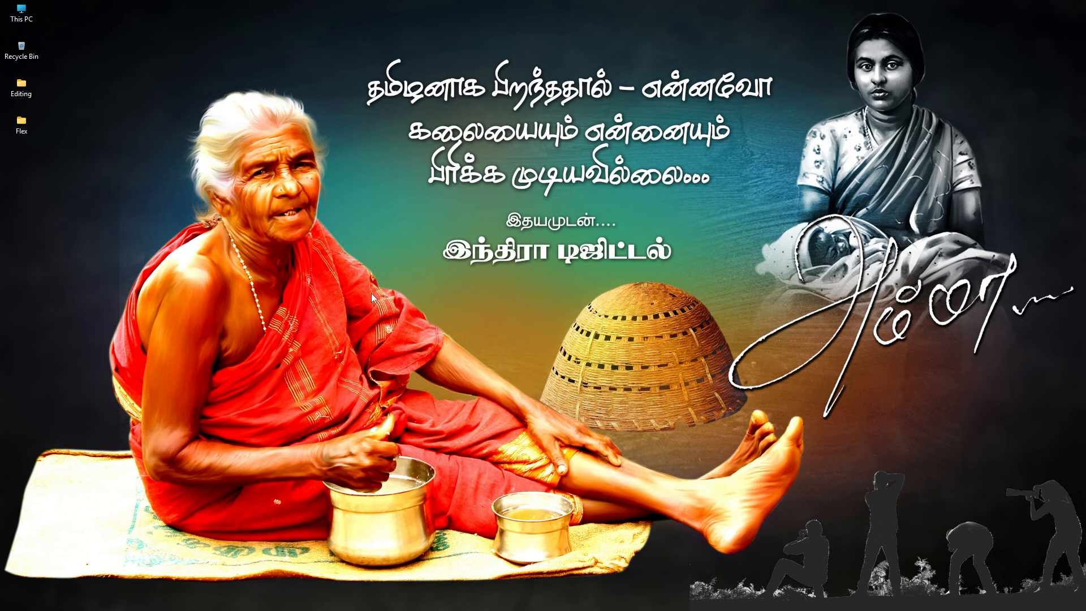